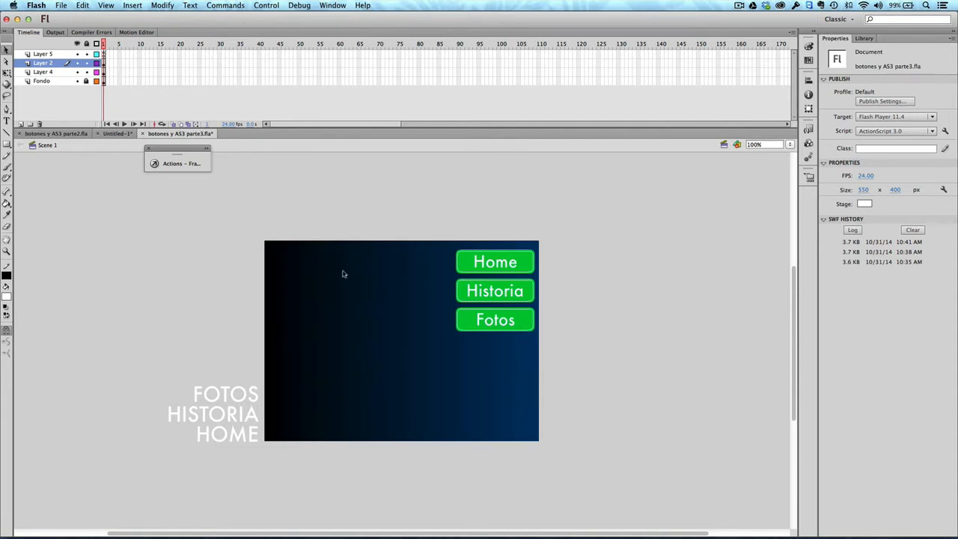
# Step: Test the movie, try out its Home button in the preview, and close the preview window
pyautogui.press('super+Return')
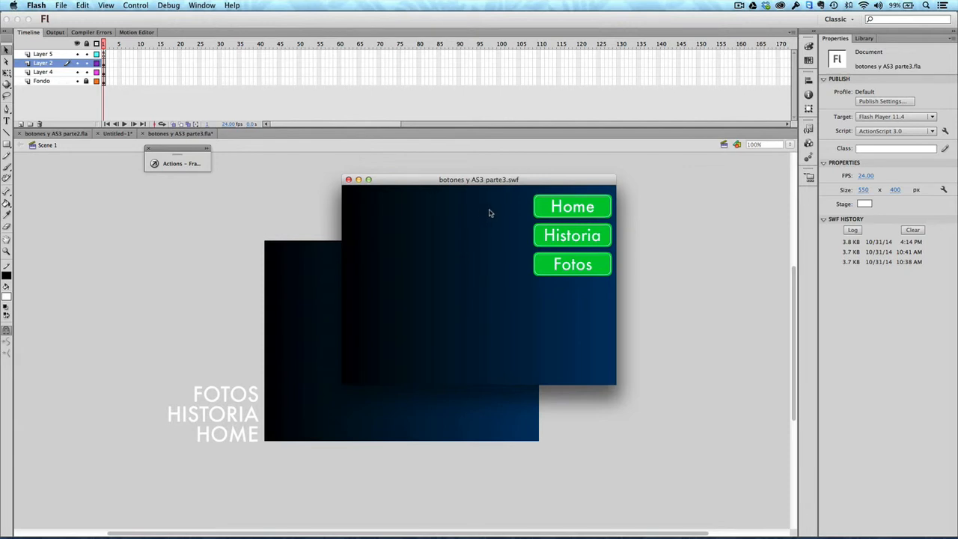
pyautogui.click(548, 212)
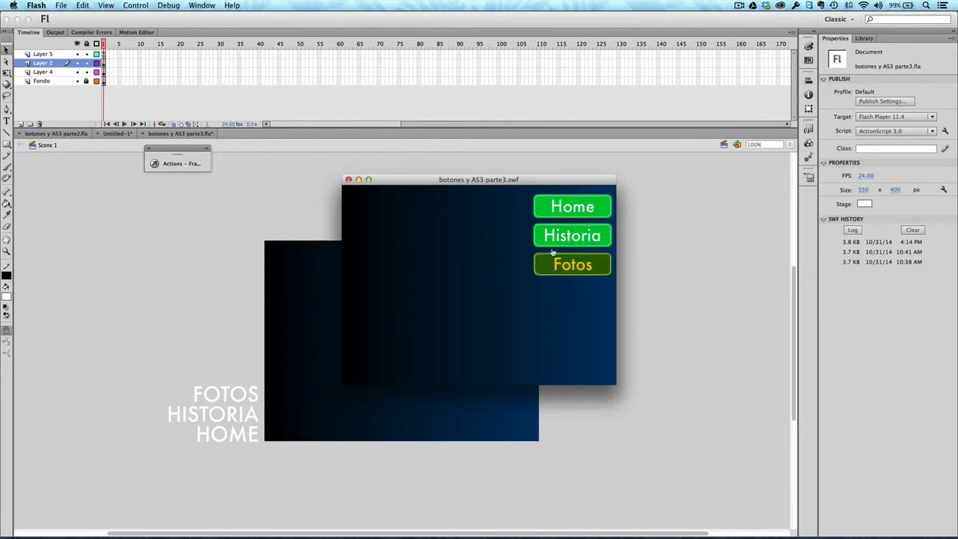
pyautogui.click(550, 209)
pyautogui.click(546, 211)
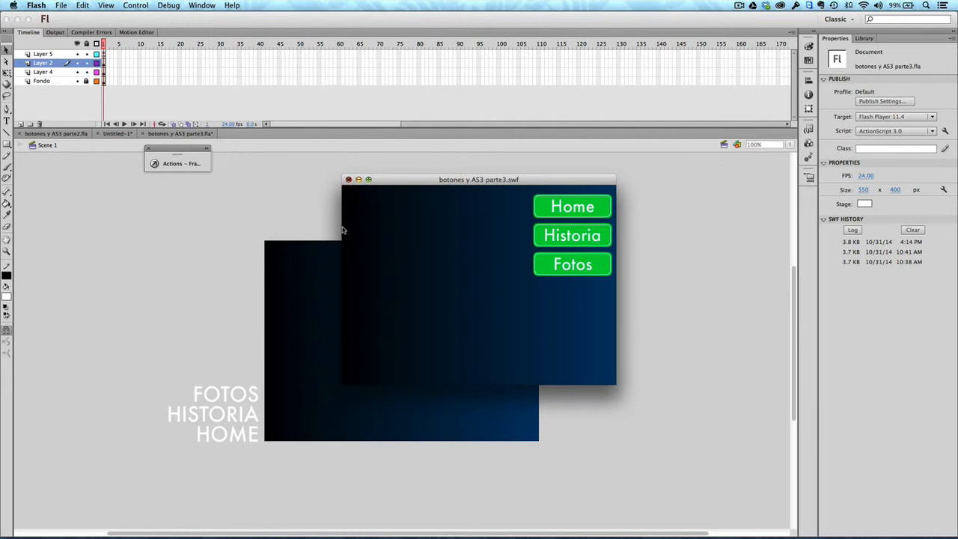
pyautogui.click(348, 180)
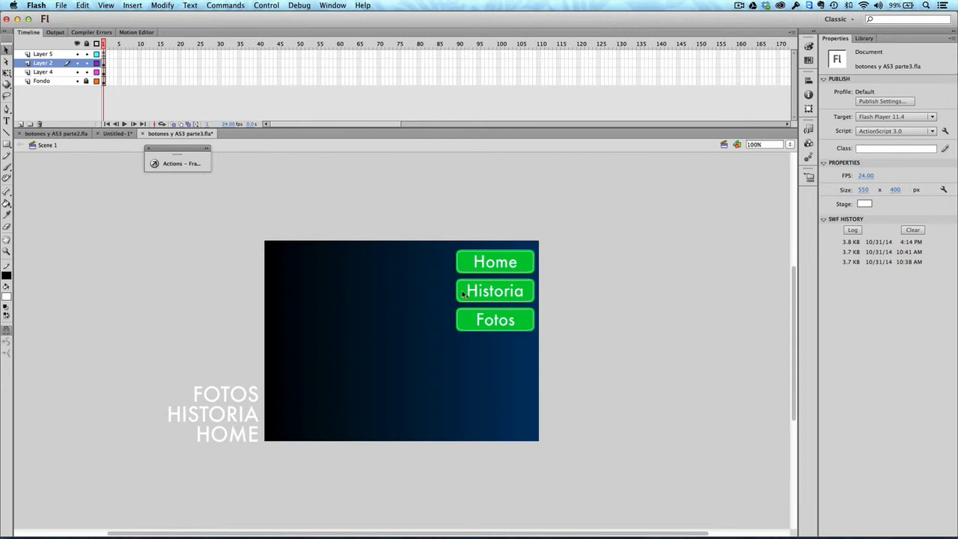
pyautogui.click(191, 163)
pyautogui.click(191, 166)
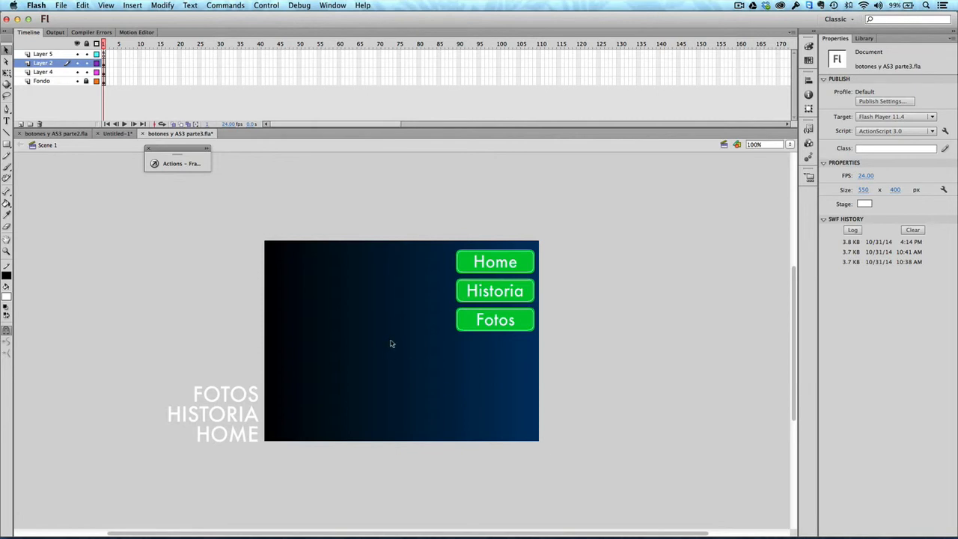
# Step: Switch to the Untitled-1 document and add three new layers above Layer 1
pyautogui.click(49, 134)
pyautogui.click(116, 133)
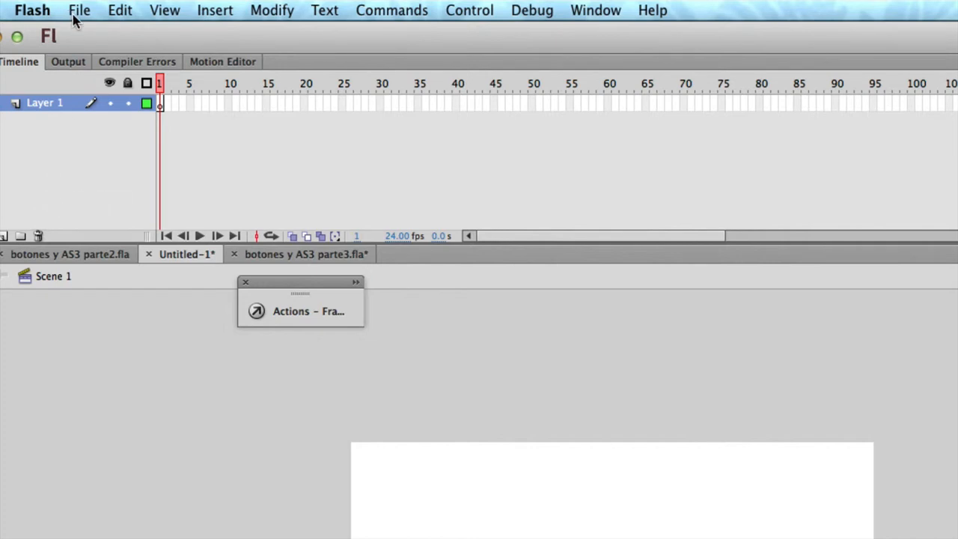
pyautogui.click(6, 236)
pyautogui.click(6, 235)
pyautogui.click(6, 236)
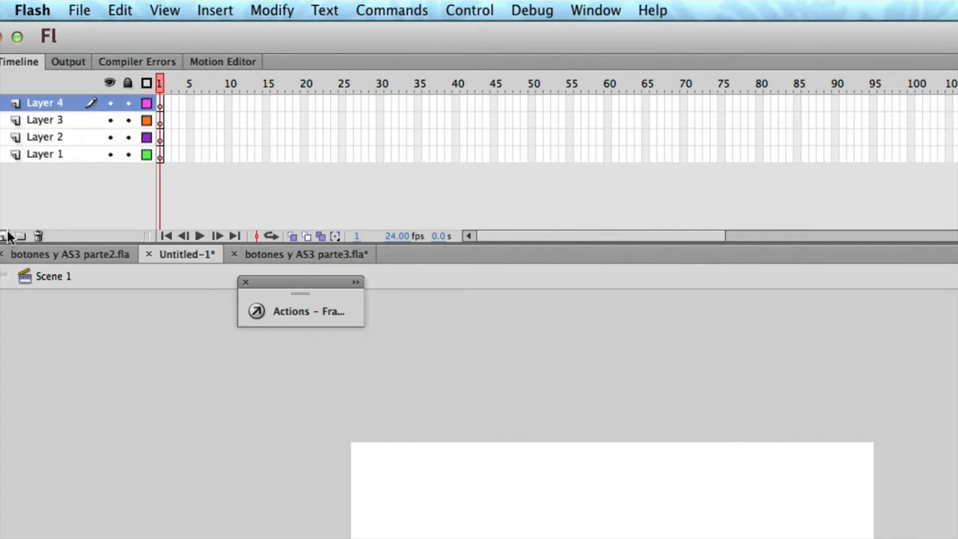
# Step: Rename Layer 1 as fondo and Layer 2 as Textos
pyautogui.click(52, 163)
pyautogui.doubleClick(52, 161)
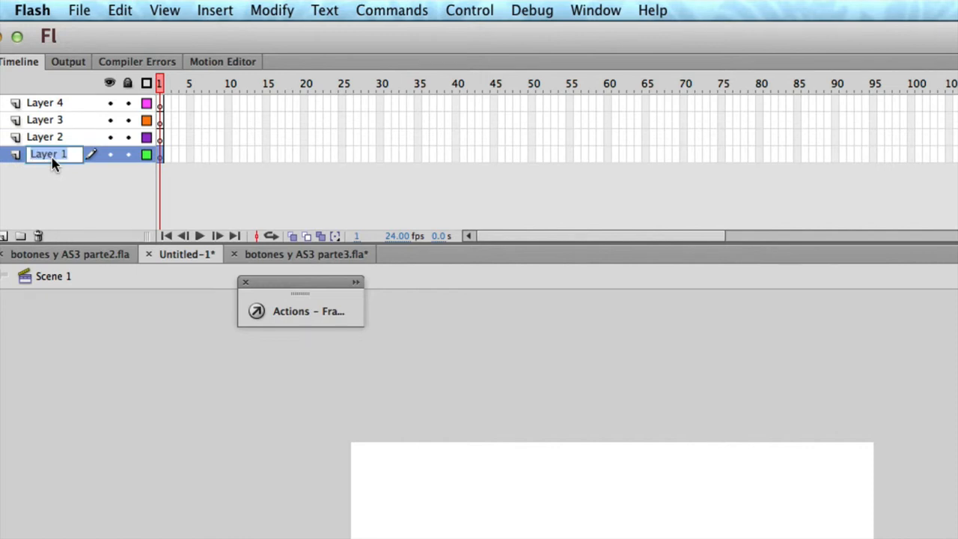
pyautogui.write('fondo')
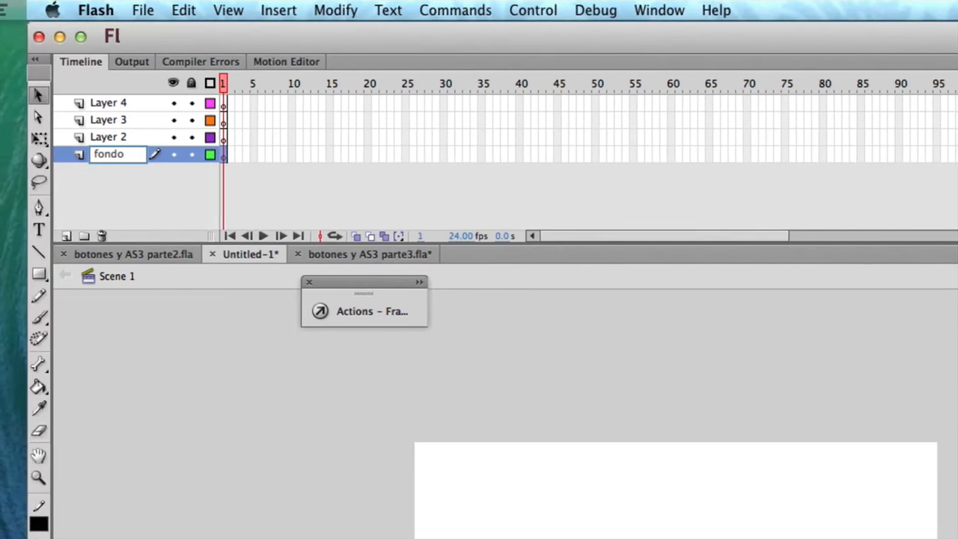
pyautogui.doubleClick(135, 140)
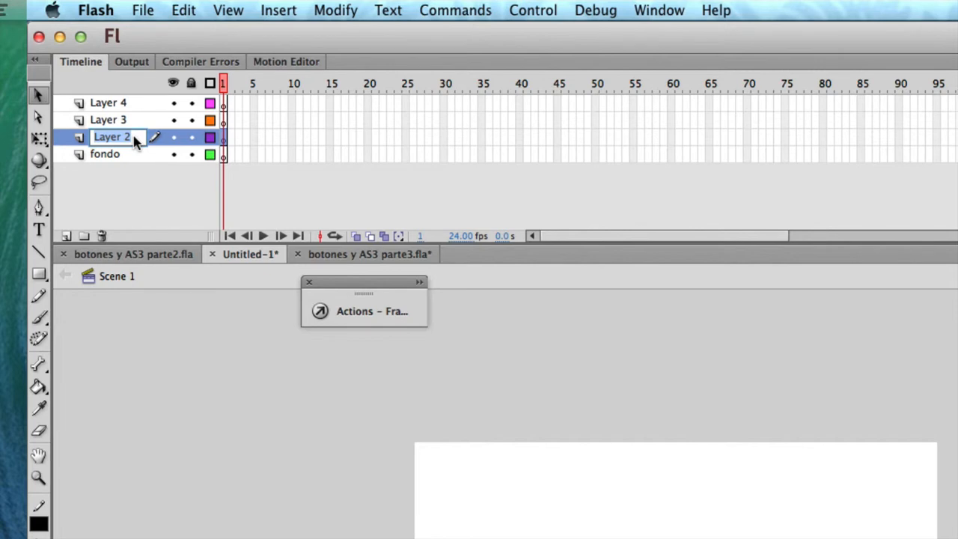
pyautogui.write('Textos')
# Step: Rename Layer 3 as Botones and Layer 4 as AS, and make the fondo layer active
pyautogui.doubleClick(117, 121)
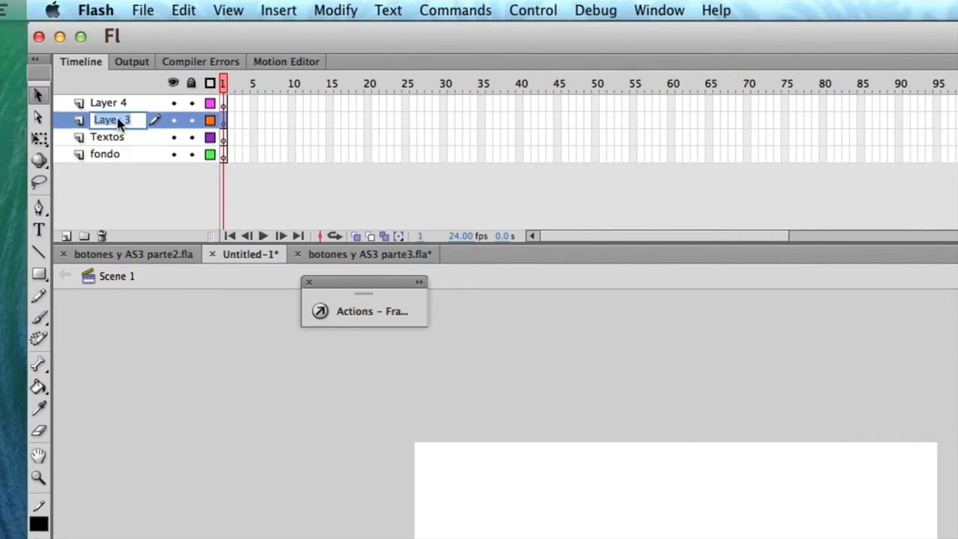
pyautogui.write('Bo')
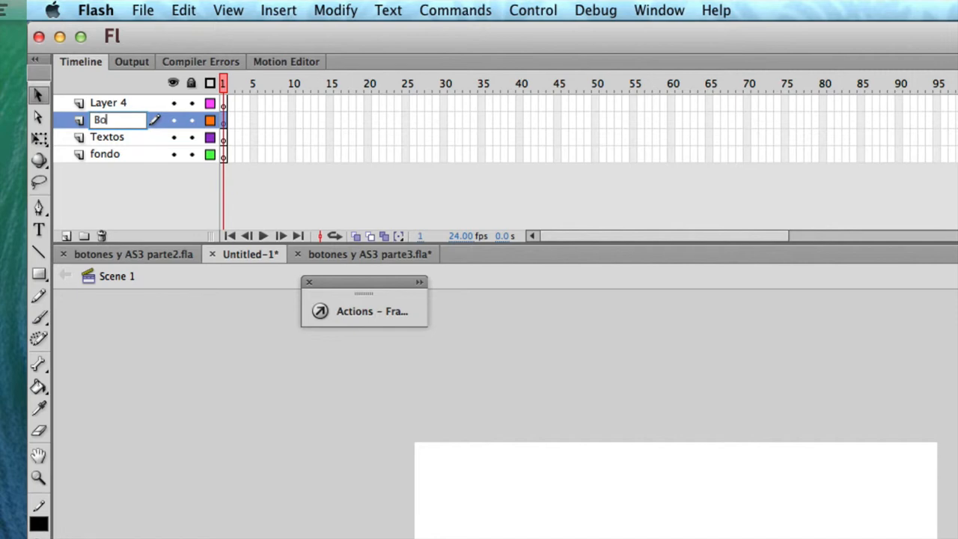
pyautogui.write('tones')
pyautogui.doubleClick(108, 102)
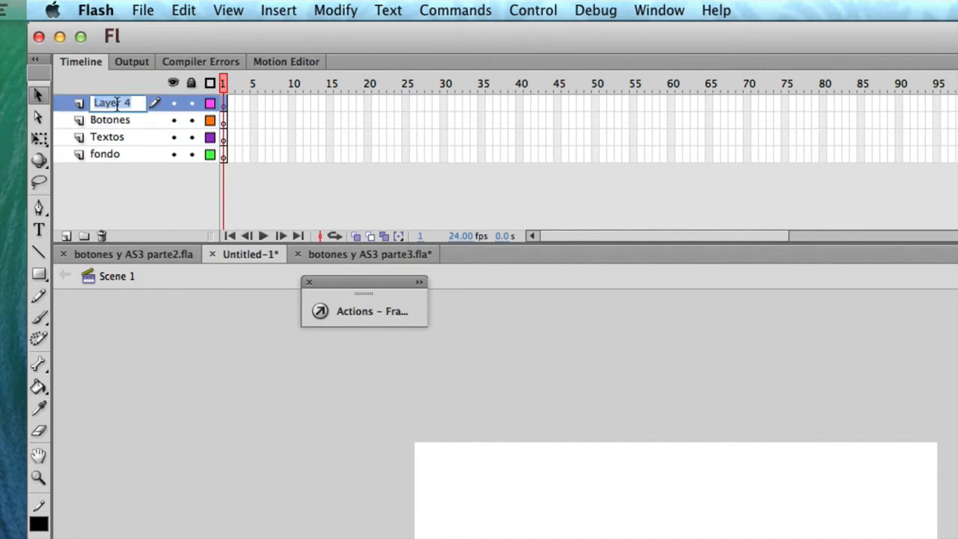
pyautogui.write('AS')
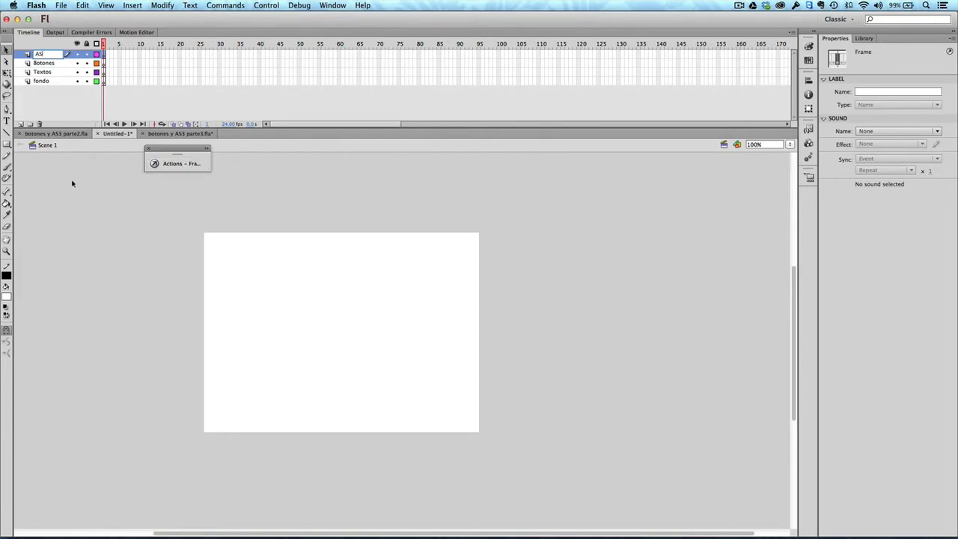
pyautogui.click(53, 82)
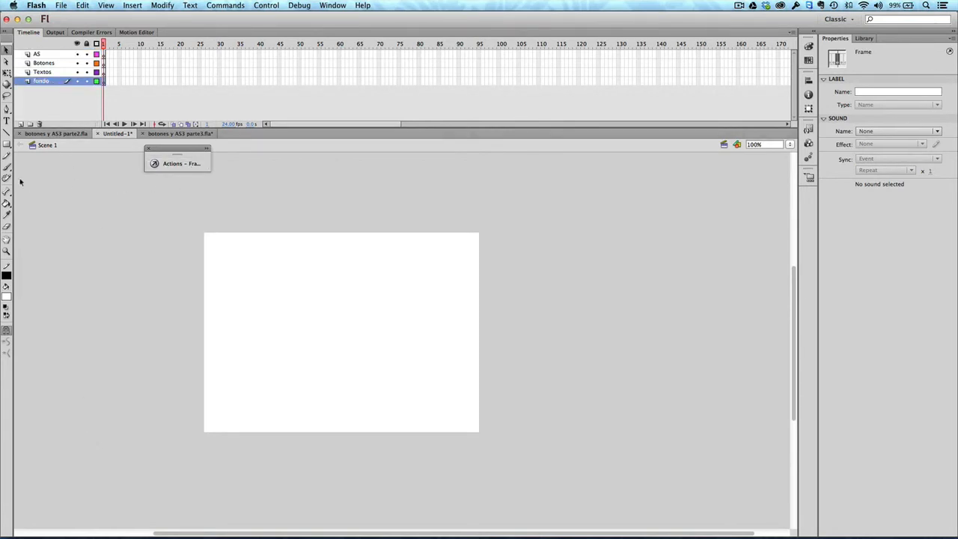
pyautogui.click(6, 144)
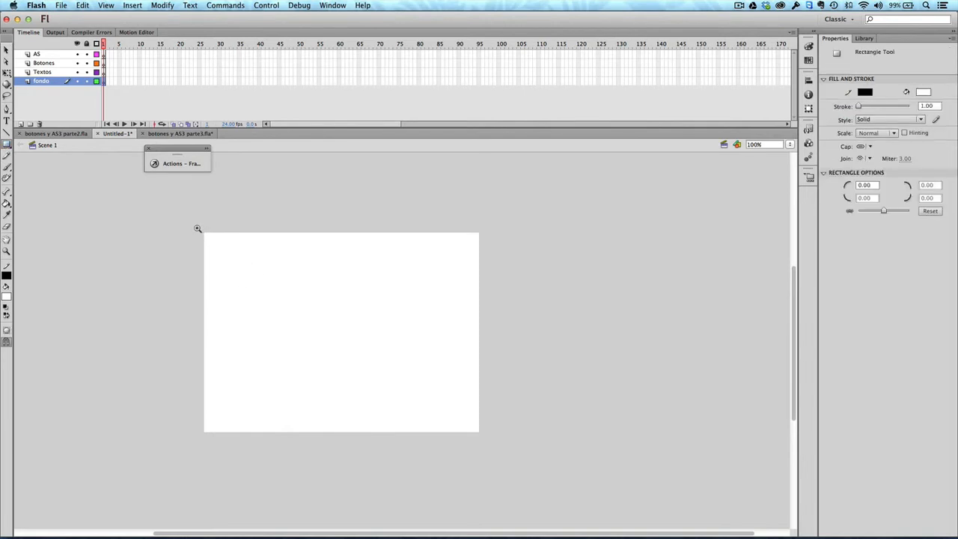
pyautogui.keyDown('super'); pyautogui.click(214, 246); pyautogui.keyUp('super')
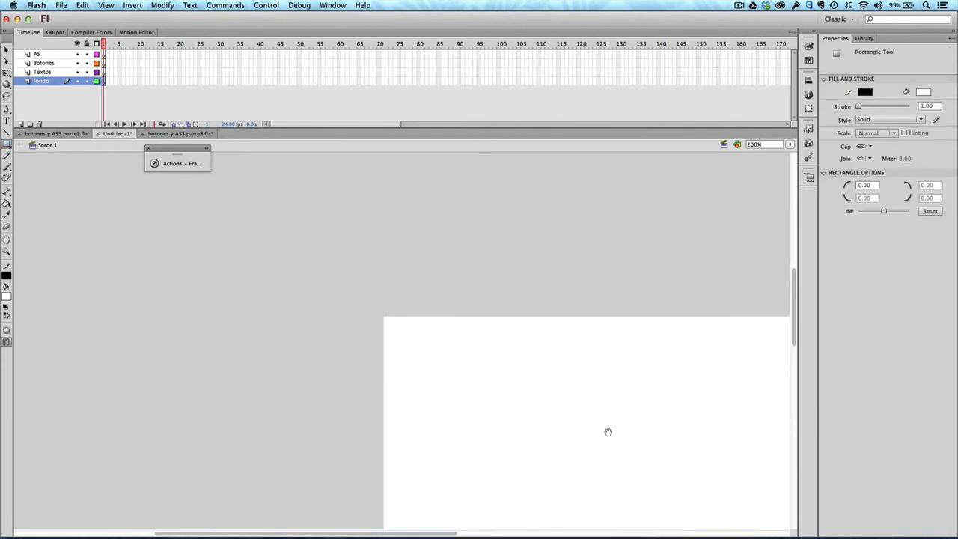
pyautogui.moveTo(609, 432); pyautogui.dragTo(356, 294)
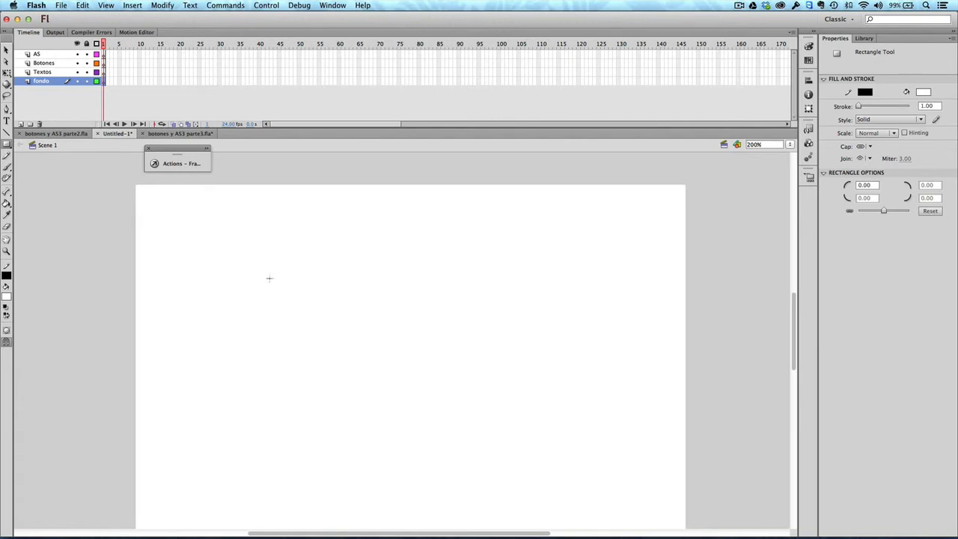
# Step: Set the document's stage size to 800 x 600 px
pyautogui.click(6, 50)
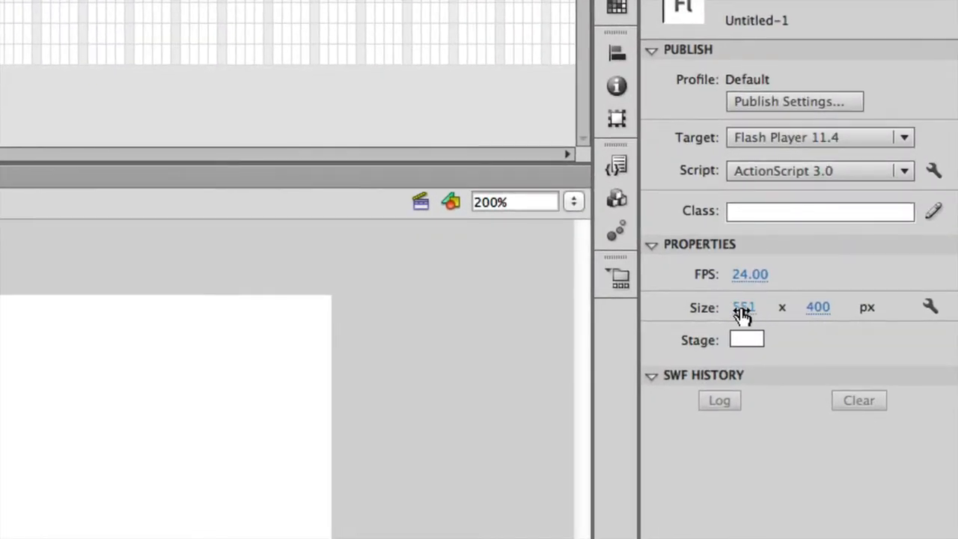
pyautogui.moveTo(741, 314); pyautogui.dragTo(930, 307)
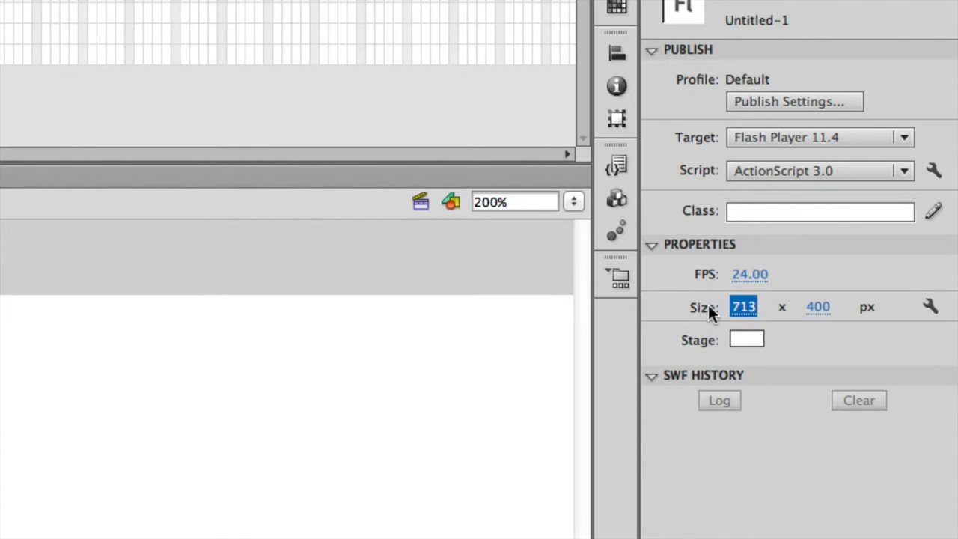
pyautogui.moveTo(743, 310); pyautogui.dragTo(847, 308)
pyautogui.click(821, 307)
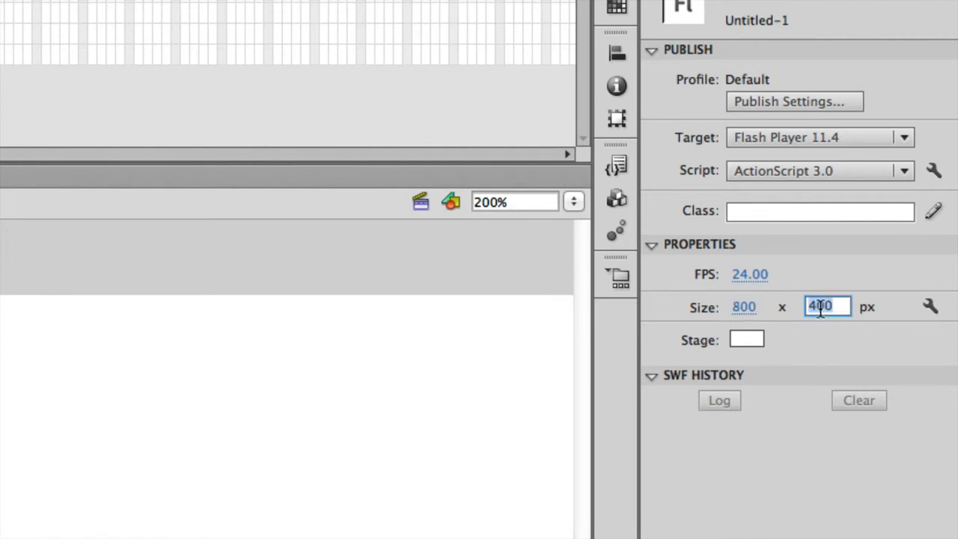
pyautogui.write('600')
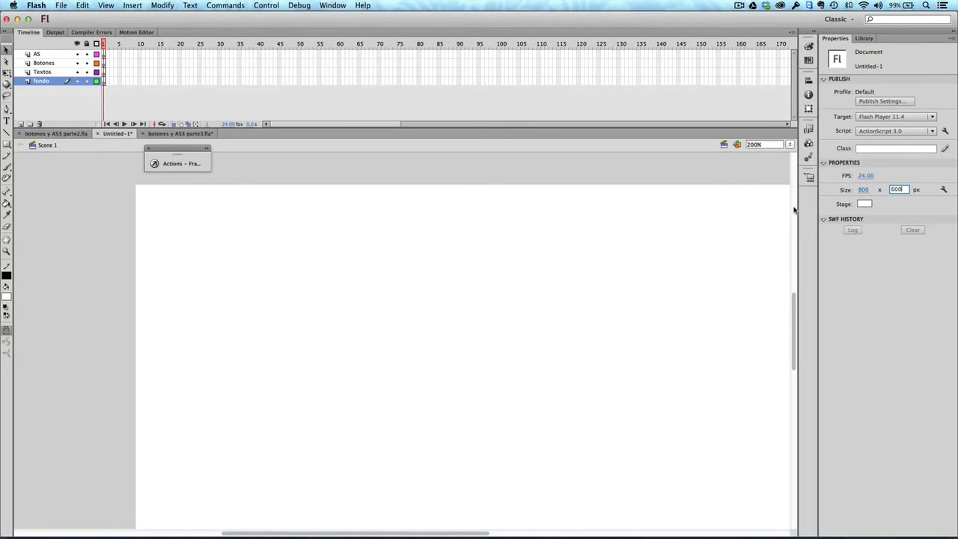
pyautogui.press('super+2')
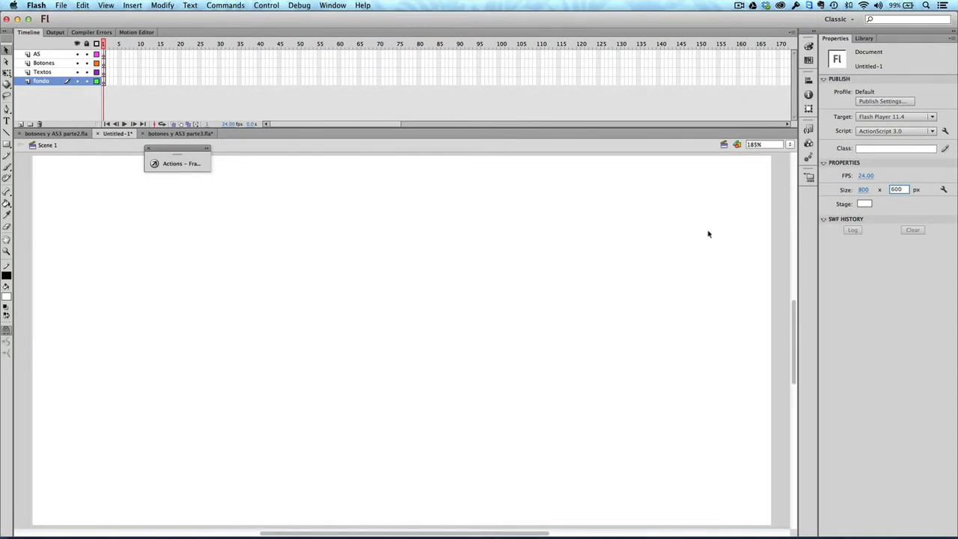
pyautogui.press('super+minus')
pyautogui.hscroll(2, 708, 235)
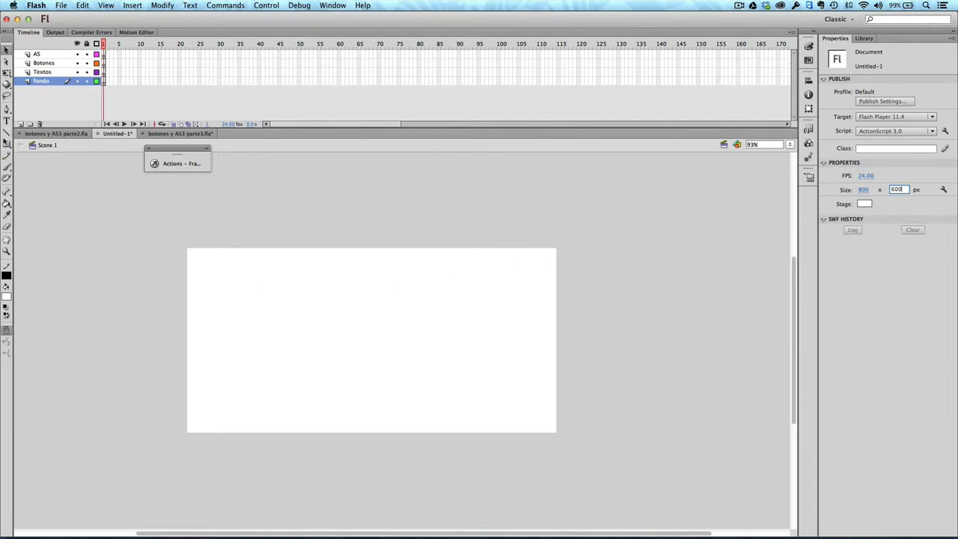
pyautogui.click(6, 145)
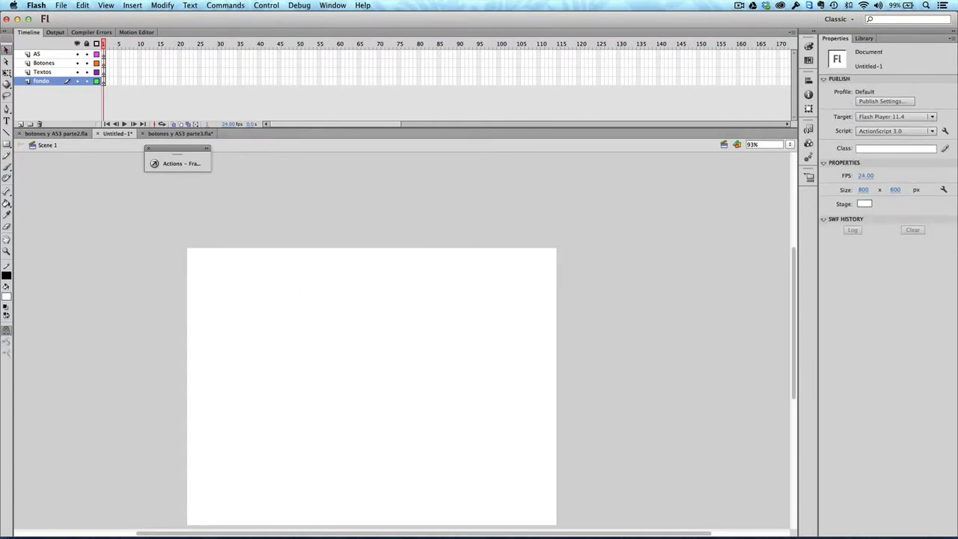
# Step: Draw a white rectangle with a black outline, about 802 x 601 px, covering the whole stage on the fondo layer
pyautogui.scroll(-2, 401, 382)
pyautogui.scroll(1, 401, 382)
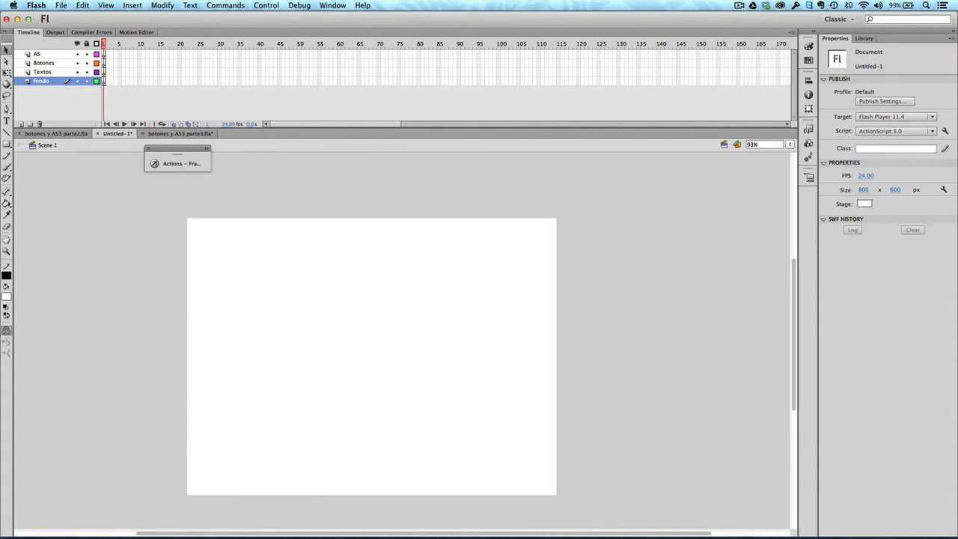
pyautogui.click(7, 145)
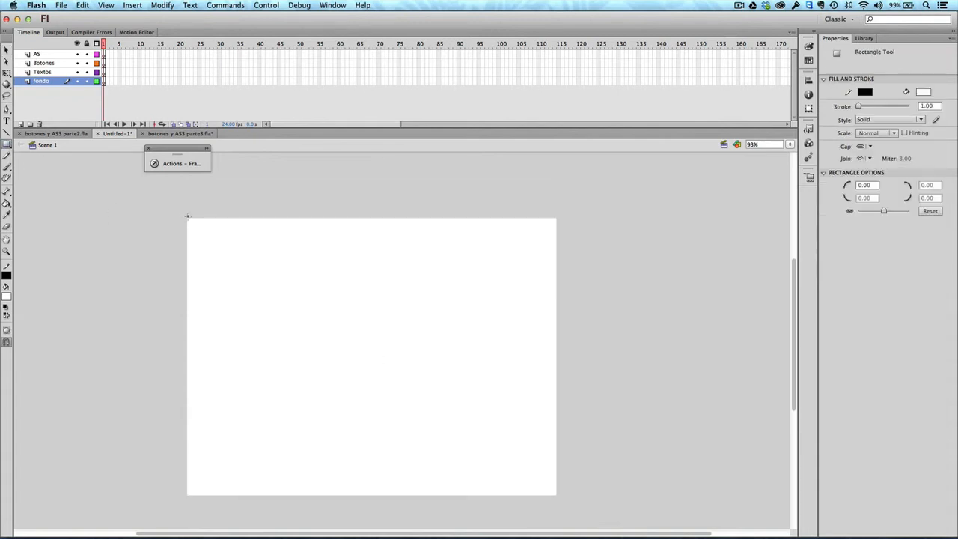
pyautogui.moveTo(187, 218); pyautogui.dragTo(556, 494)
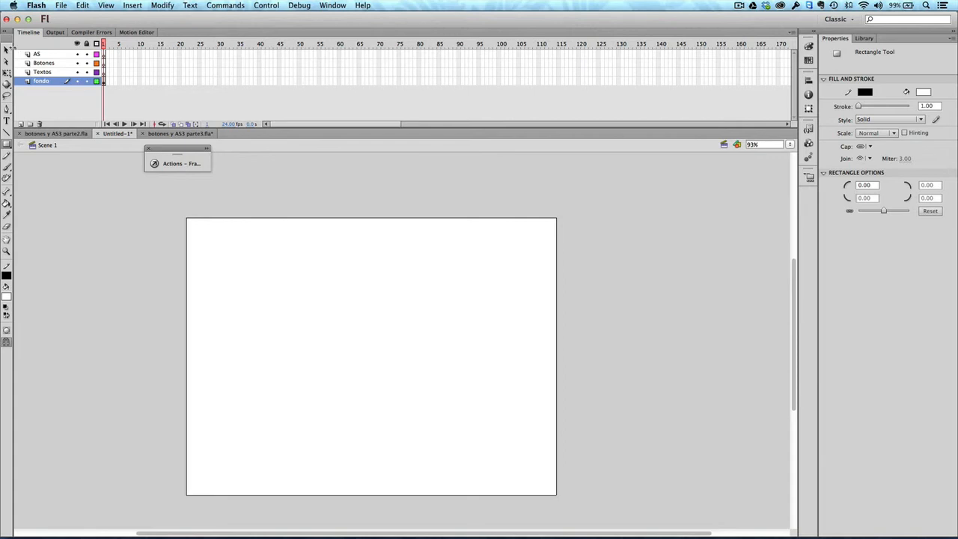
# Step: Delete the complete black outline of the background rectangle, keeping its white fill
pyautogui.click(6, 49)
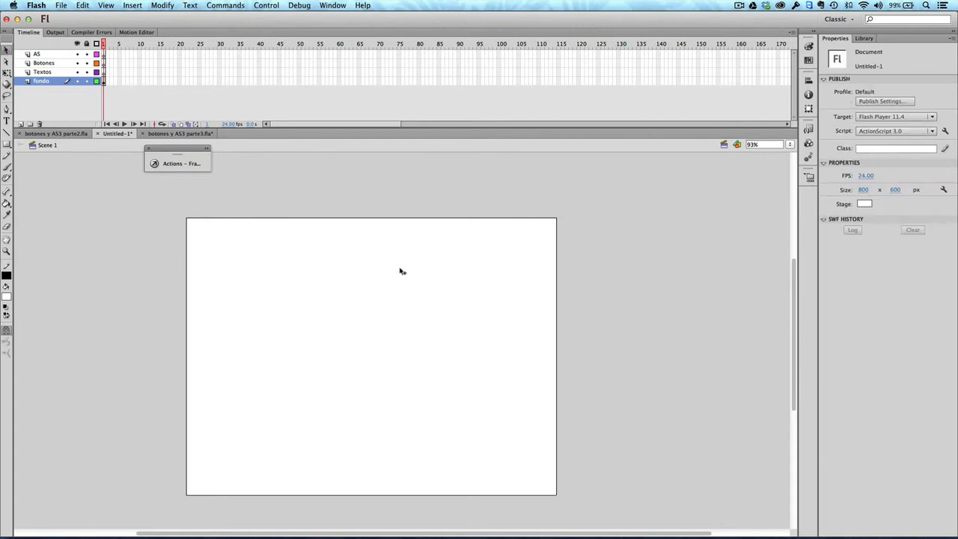
pyautogui.click(309, 278)
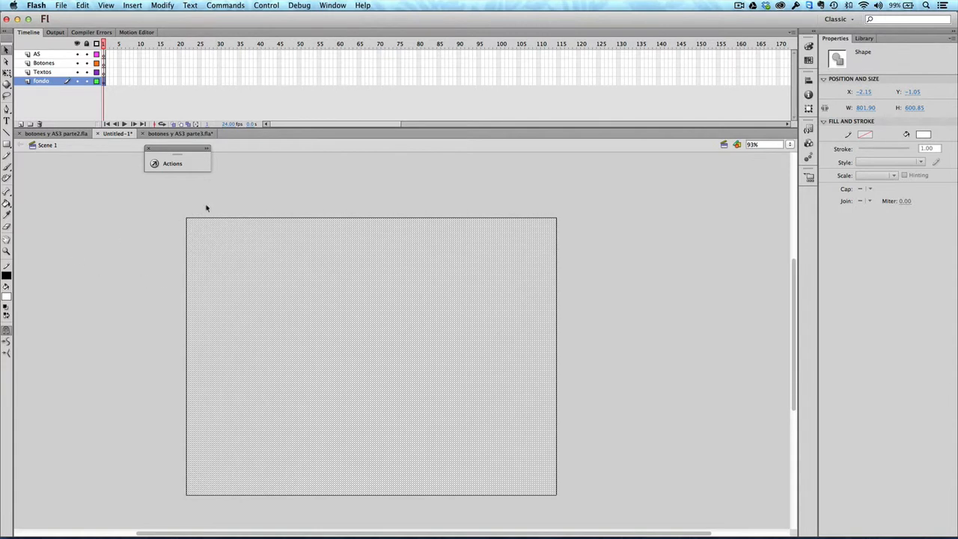
pyautogui.click(185, 268)
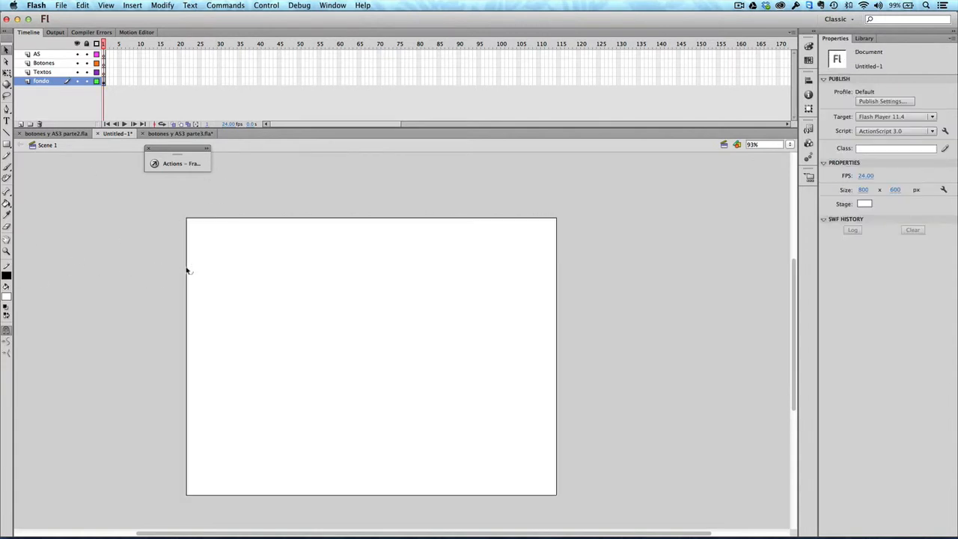
pyautogui.click(187, 270)
pyautogui.click(154, 267)
pyautogui.doubleClick(187, 270)
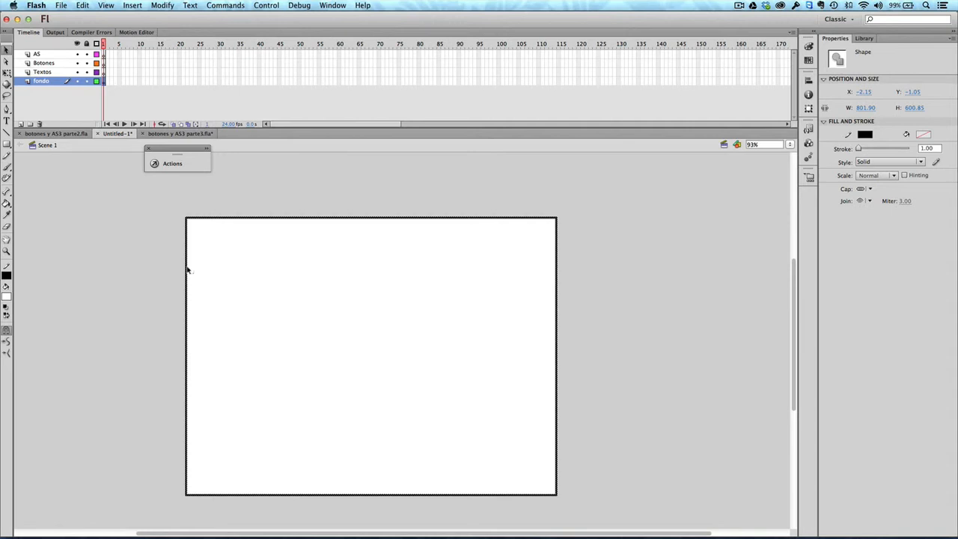
pyautogui.press('Delete')
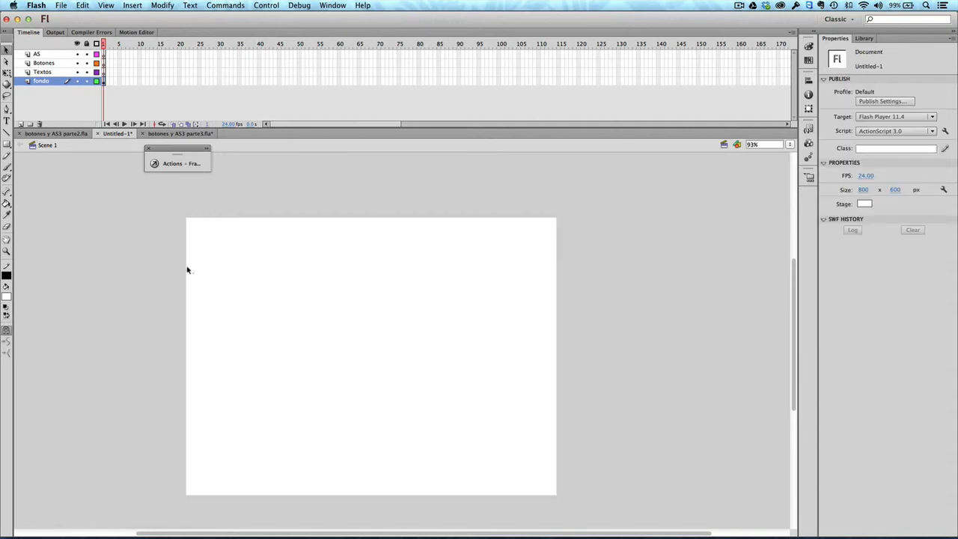
# Step: Fill the background rectangle with a linear gradient from dark navy #000033 to blue #003399
pyautogui.click(254, 282)
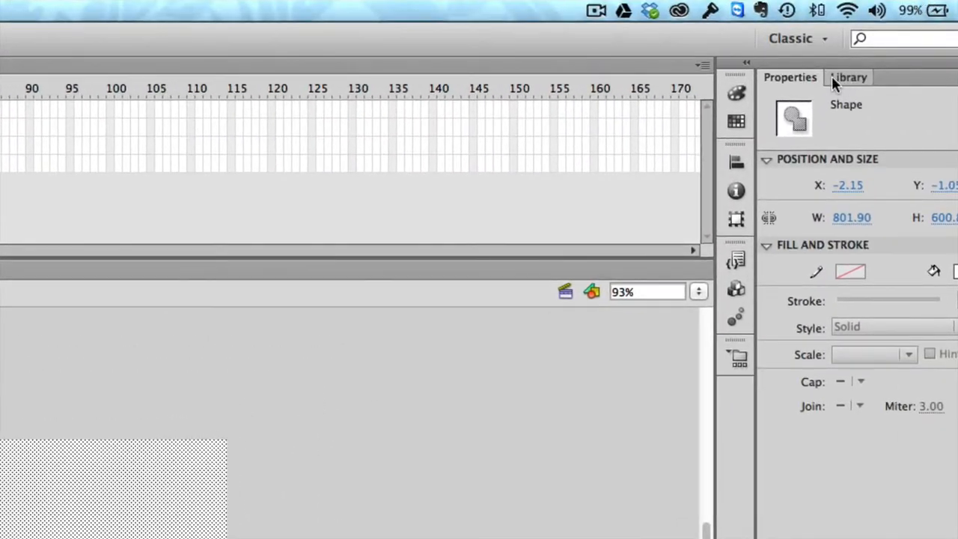
pyautogui.click(736, 92)
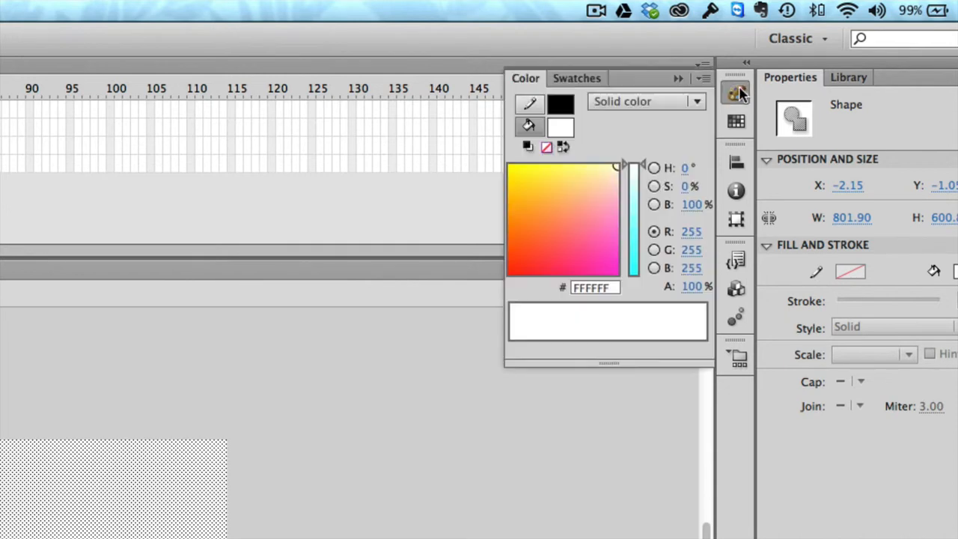
pyautogui.click(644, 102)
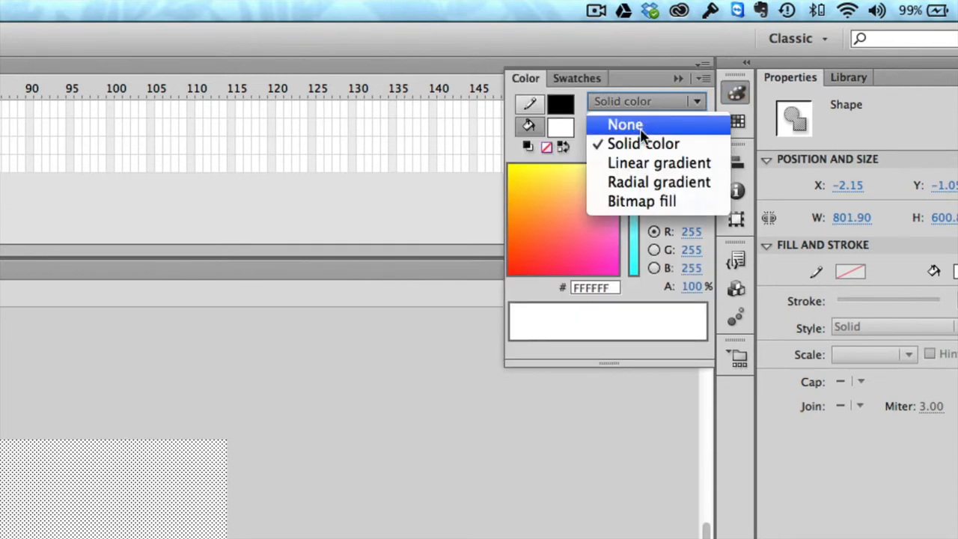
pyautogui.click(665, 164)
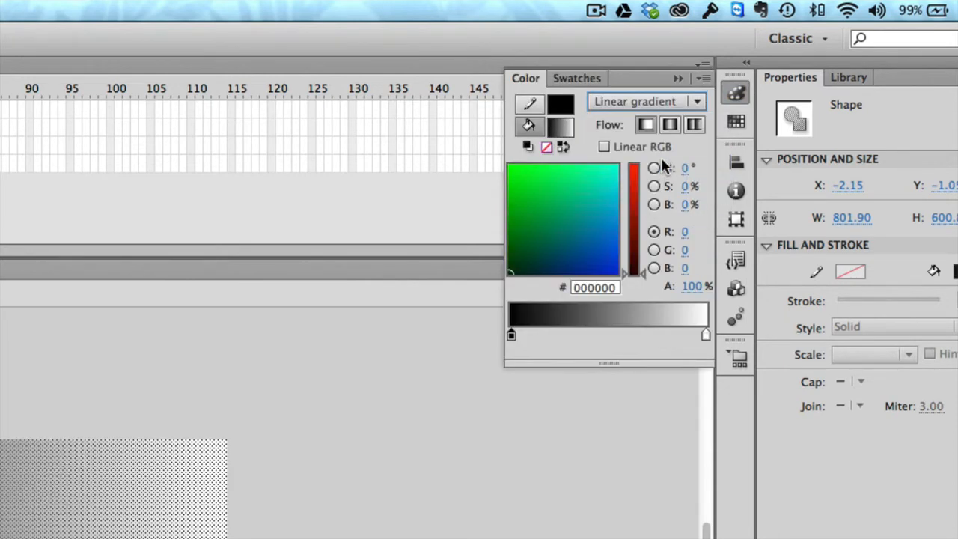
pyautogui.doubleClick(511, 336)
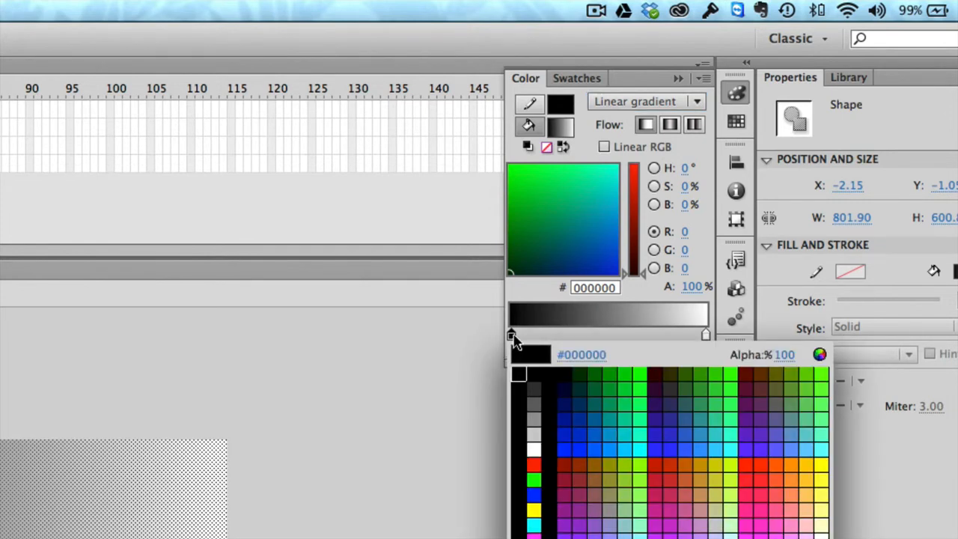
pyautogui.click(565, 386)
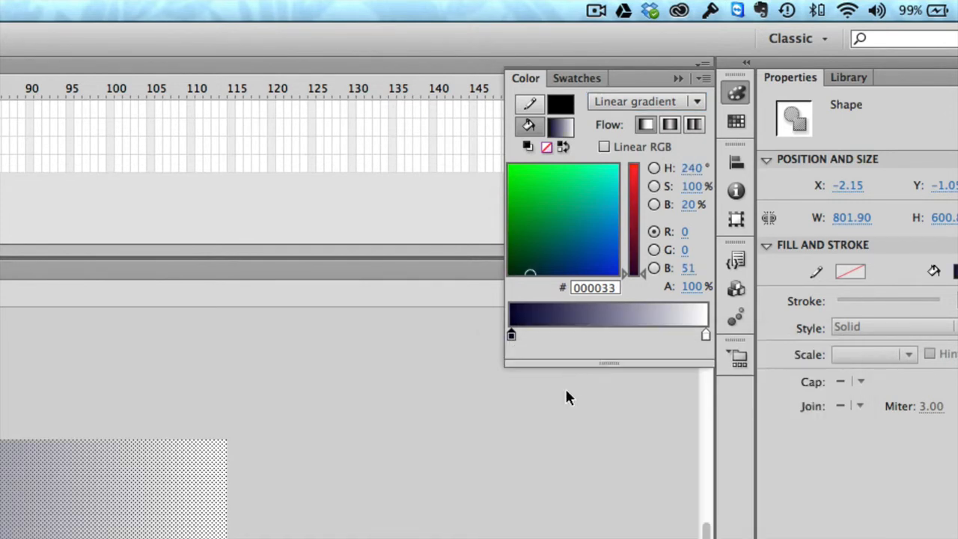
pyautogui.doubleClick(705, 336)
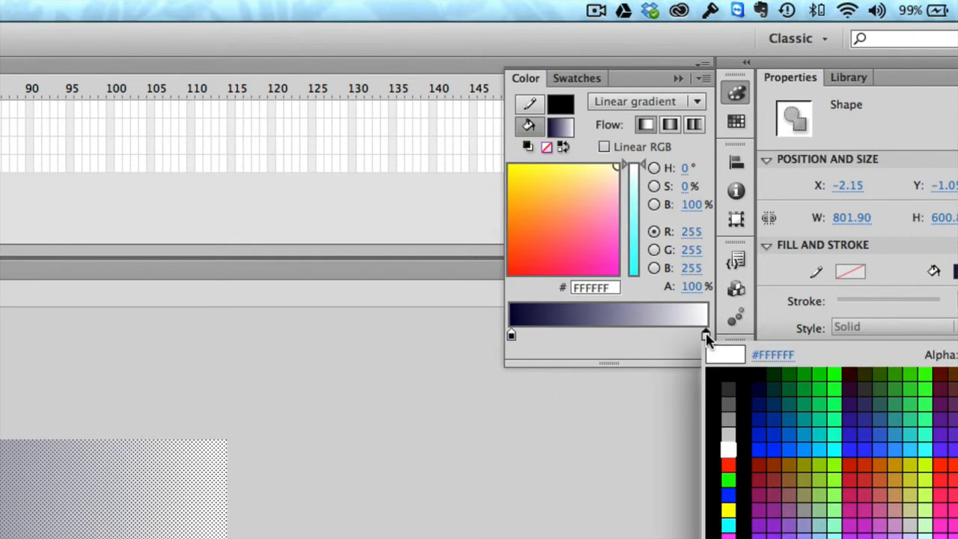
pyautogui.click(774, 421)
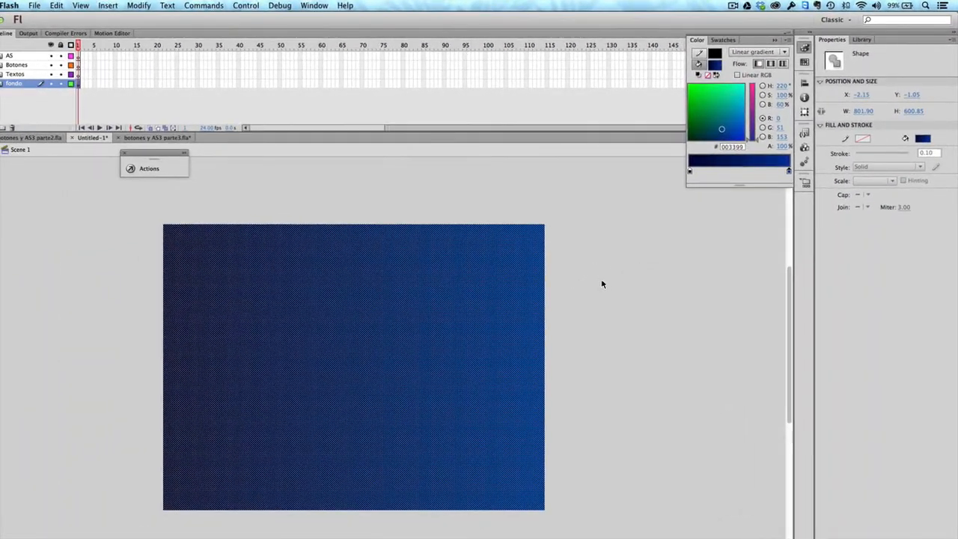
pyautogui.click(620, 284)
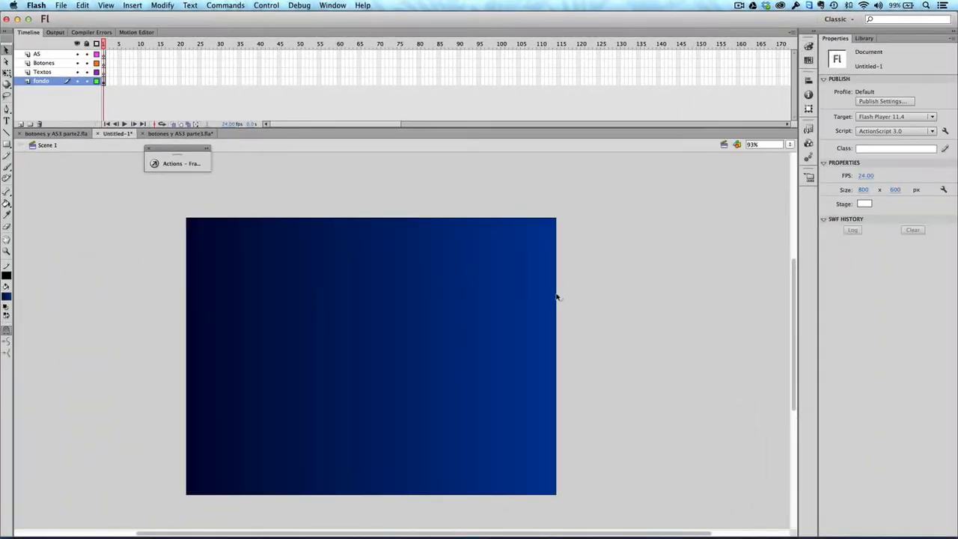
pyautogui.click(484, 307)
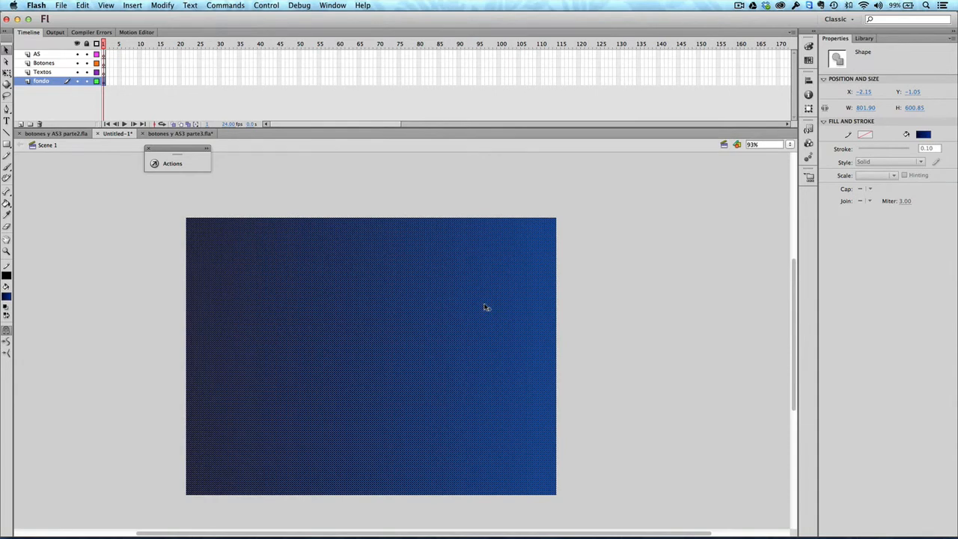
pyautogui.click(637, 275)
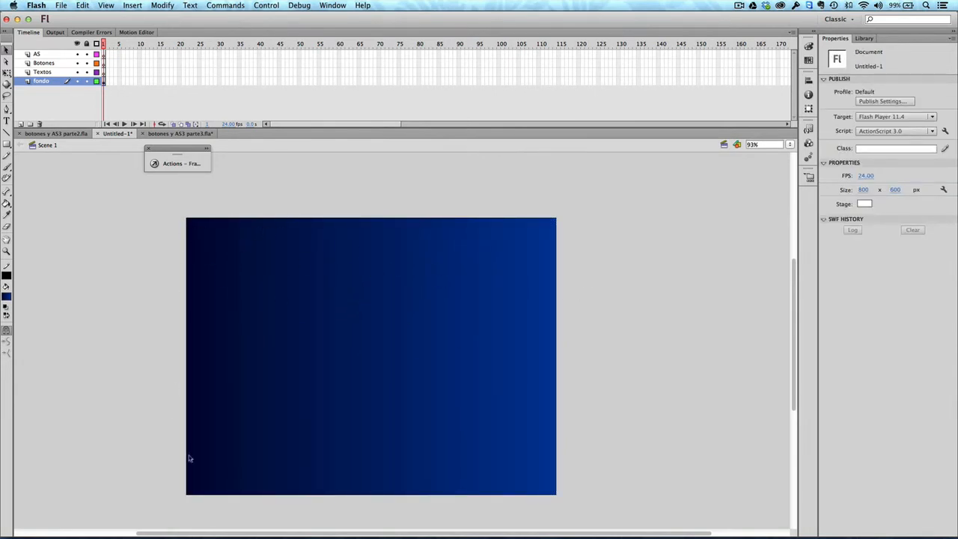
# Step: Shorten the background gradient with the Gradient Transform tool and rotate it 90° so the blue is at the top and navy at the bottom
pyautogui.click(458, 368)
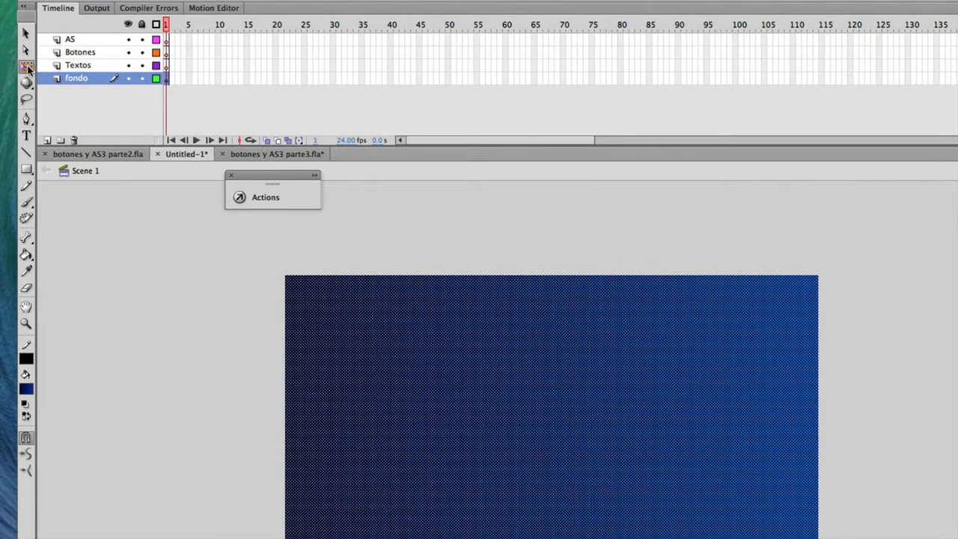
pyautogui.click(29, 66)
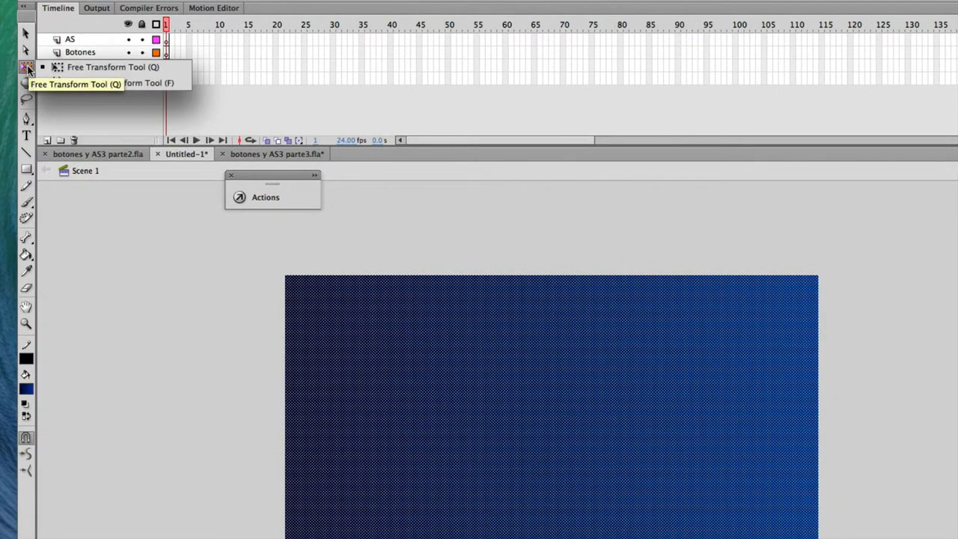
pyautogui.click(161, 86)
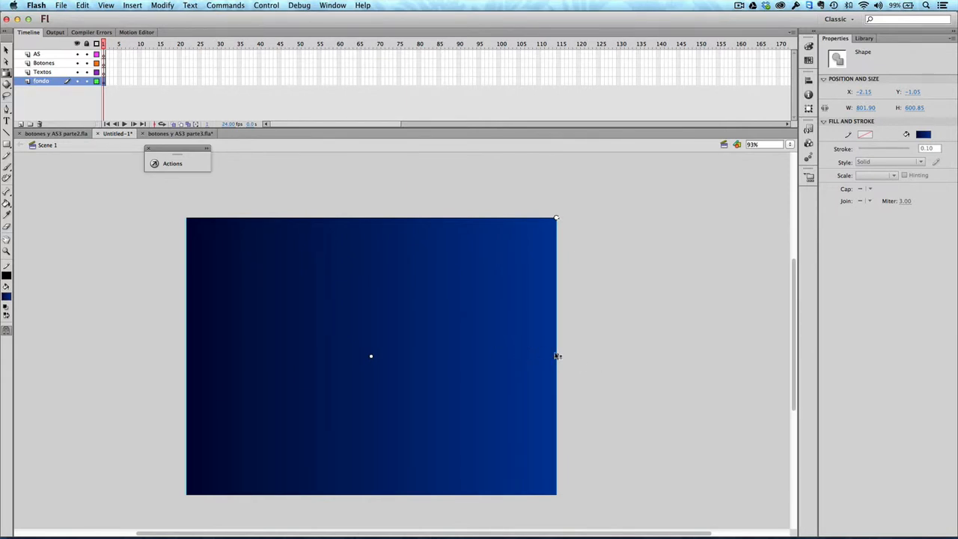
pyautogui.moveTo(556, 356); pyautogui.dragTo(451, 356)
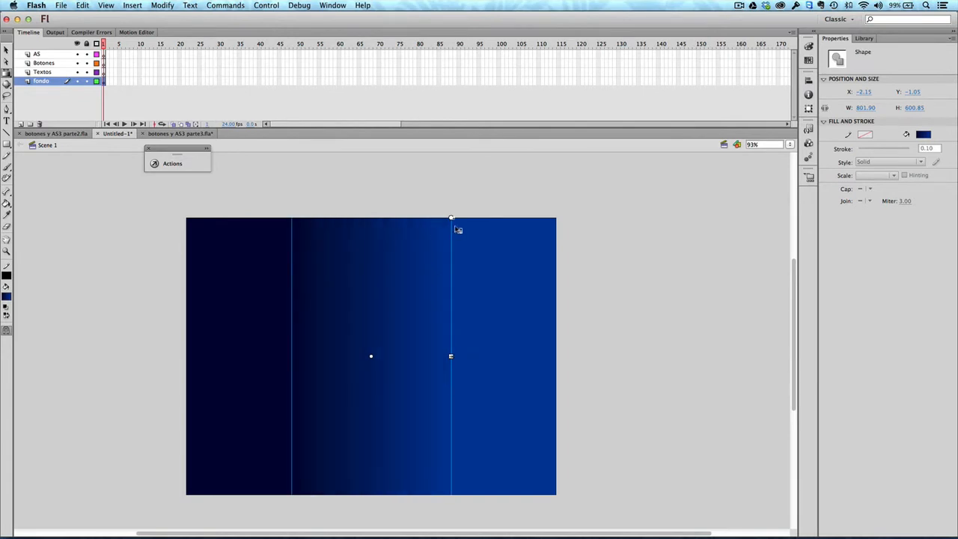
pyautogui.moveTo(450, 218); pyautogui.dragTo(191, 251)
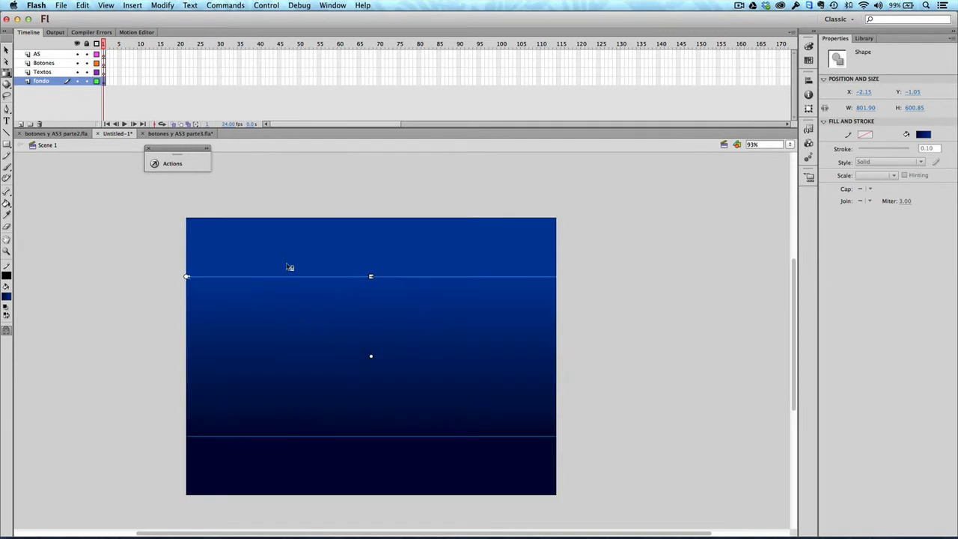
pyautogui.moveTo(372, 276); pyautogui.dragTo(373, 264)
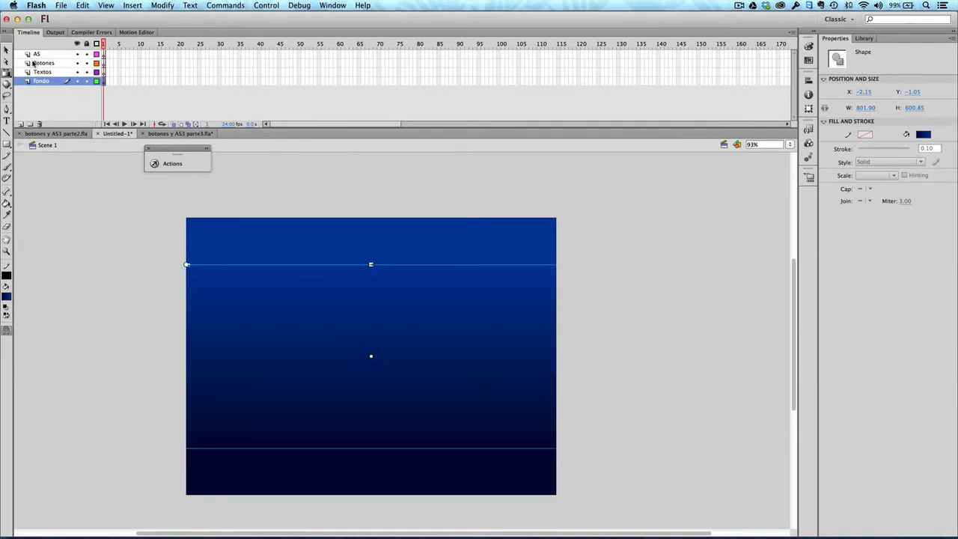
pyautogui.click(6, 50)
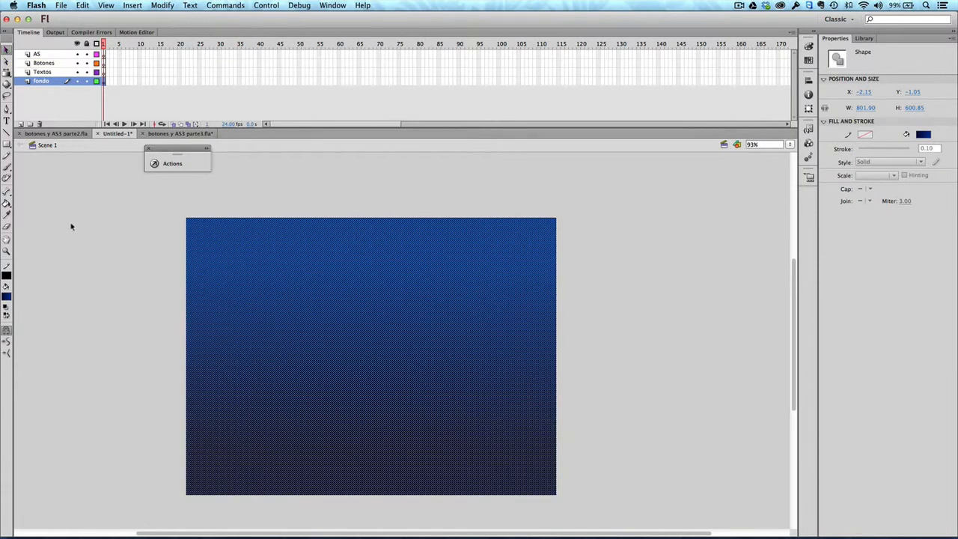
pyautogui.click(197, 194)
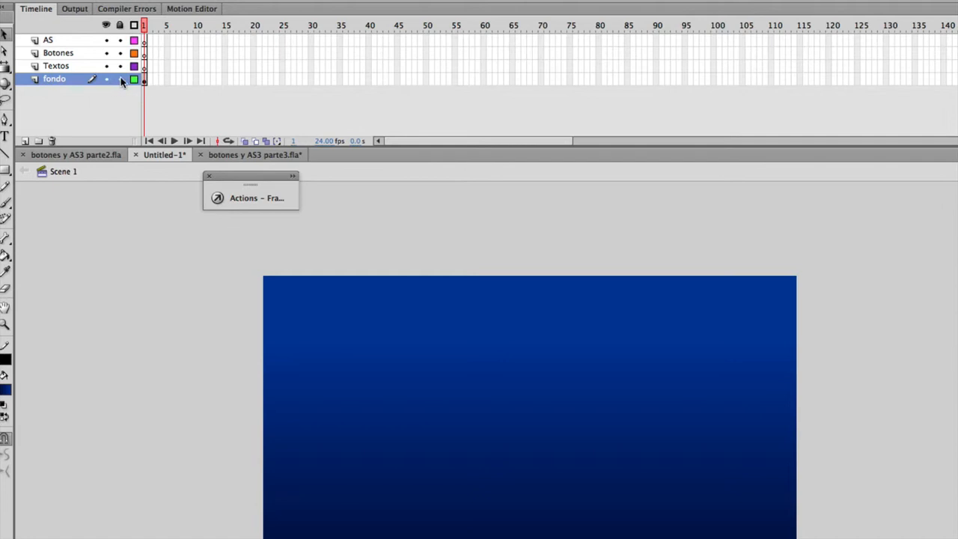
# Step: Make Textos the active layer with the fondo layer locked, and show the document's library
pyautogui.click(119, 79)
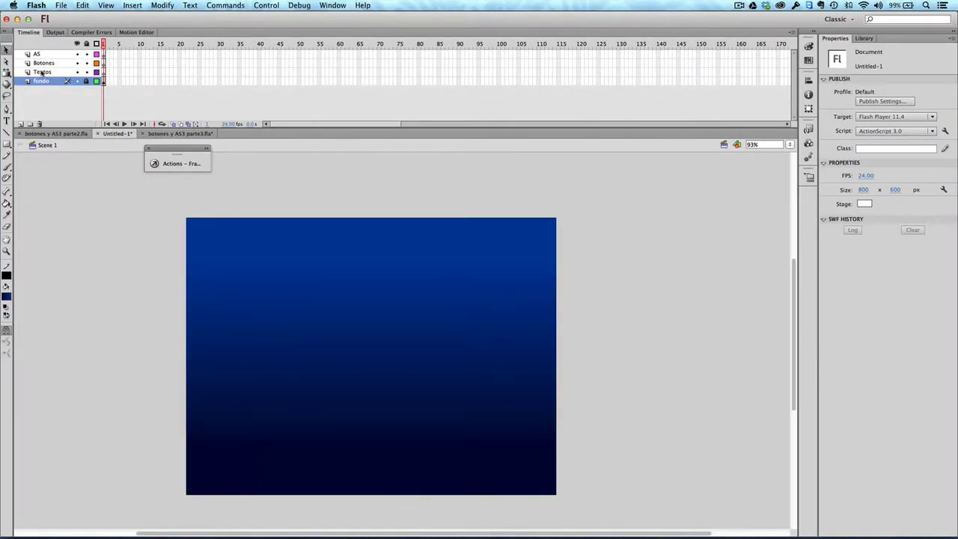
pyautogui.click(42, 72)
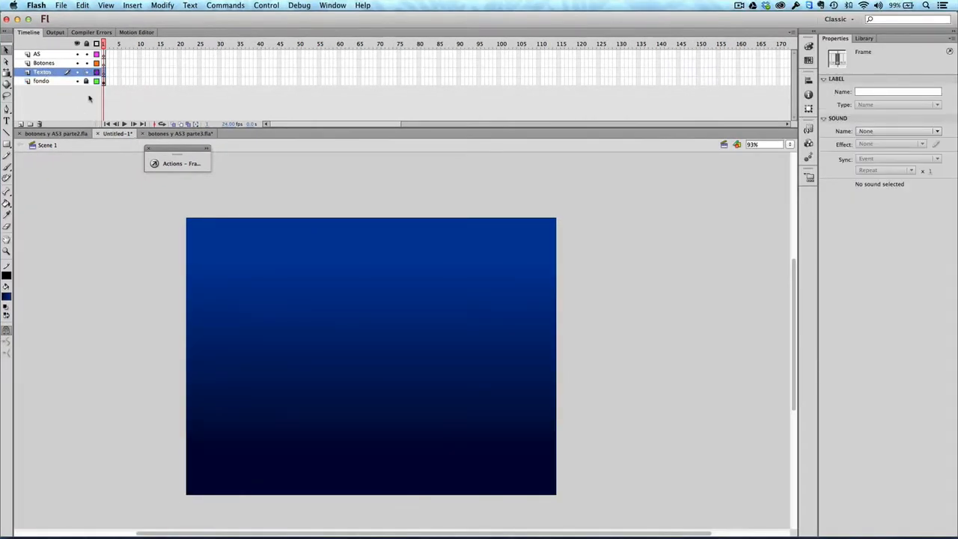
pyautogui.press('super+l')
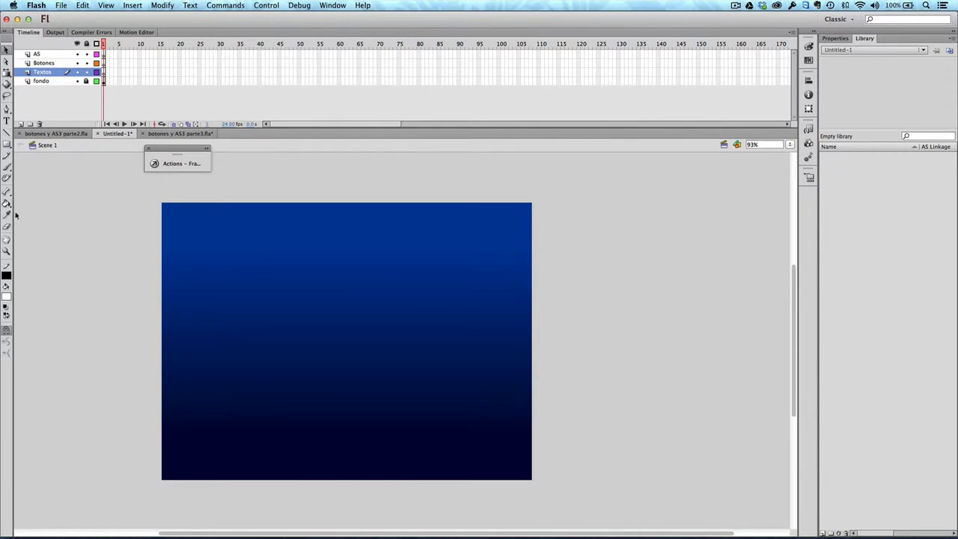
# Step: Add the white text HOME on the Textos layer, just outside the stage's lower left edge
pyautogui.click(6, 120)
pyautogui.click(101, 460)
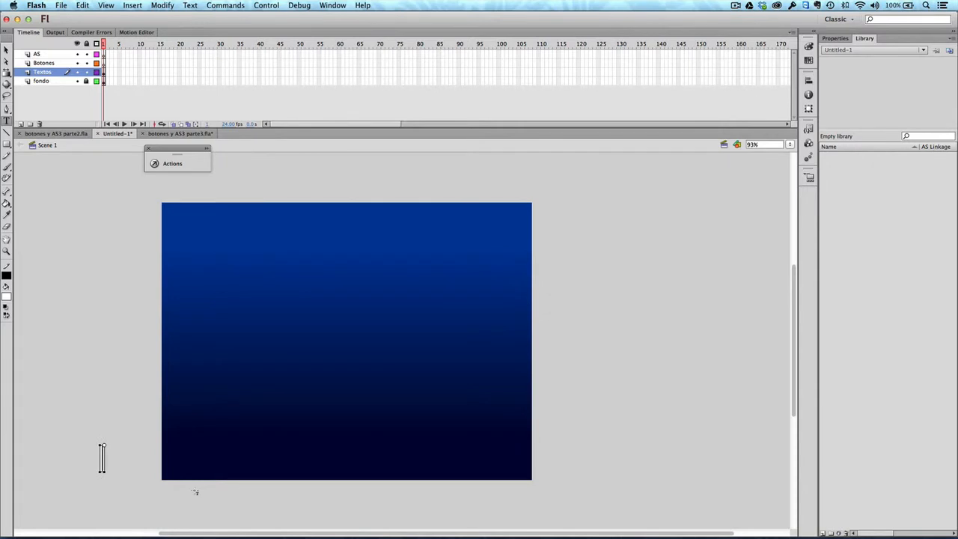
pyautogui.write('HOME')
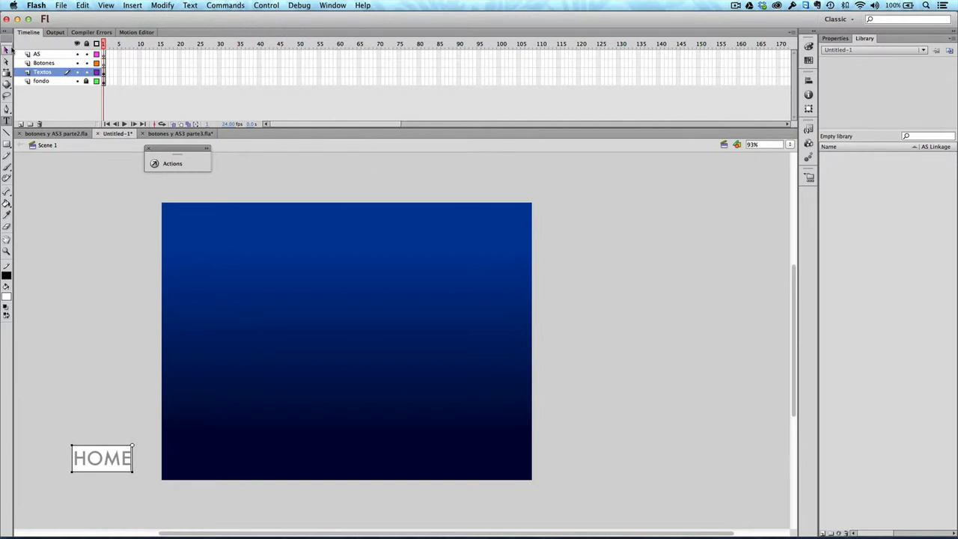
pyautogui.click(6, 50)
pyautogui.moveTo(111, 460); pyautogui.dragTo(135, 460)
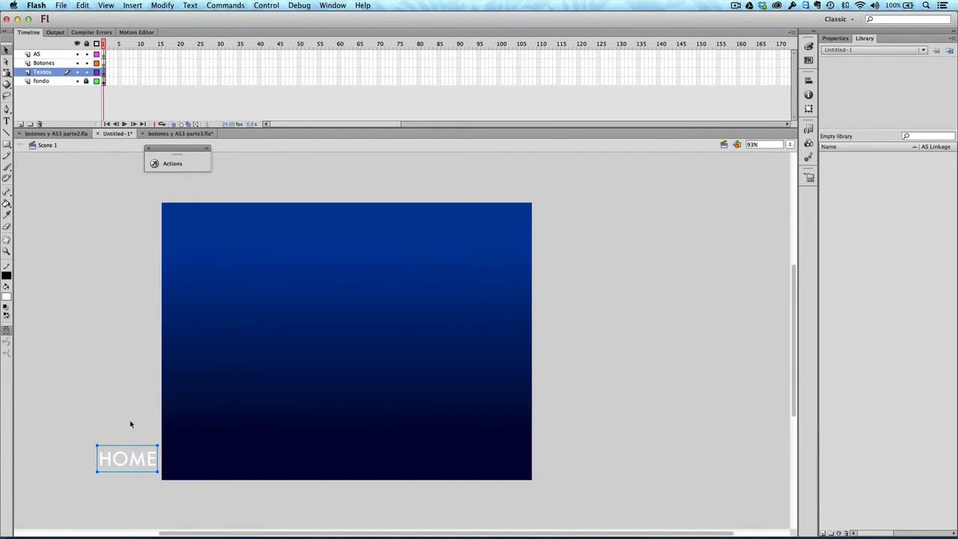
pyautogui.click(131, 424)
# Step: Convert the HOME text to a graphic symbol named gr_txt_home and display its instance properties
pyautogui.click(133, 464)
pyautogui.click(163, 6)
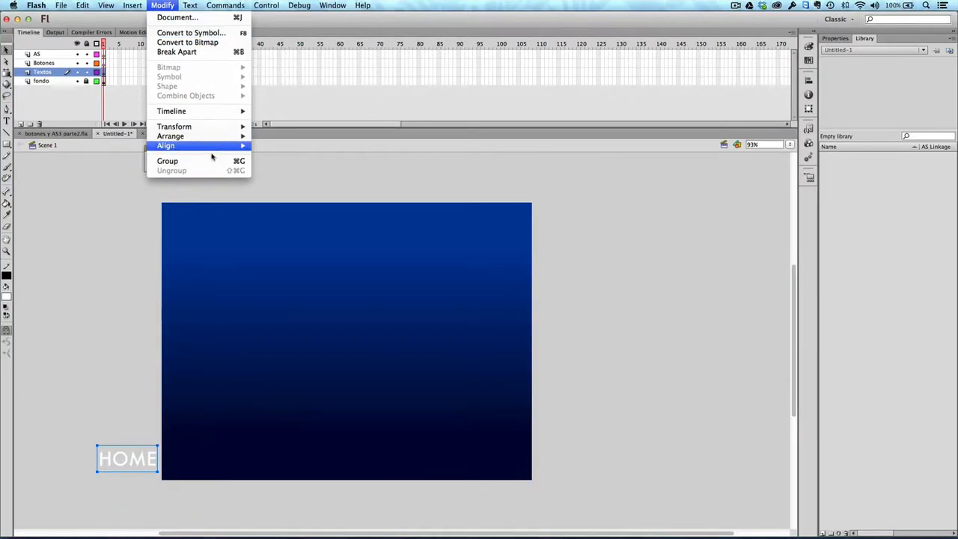
pyautogui.moveTo(195, 0)
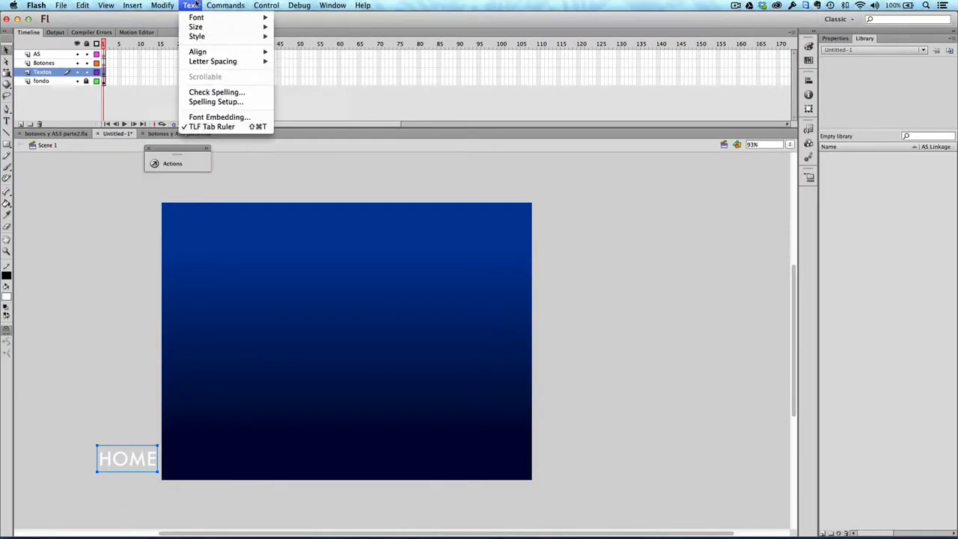
pyautogui.click(149, 305)
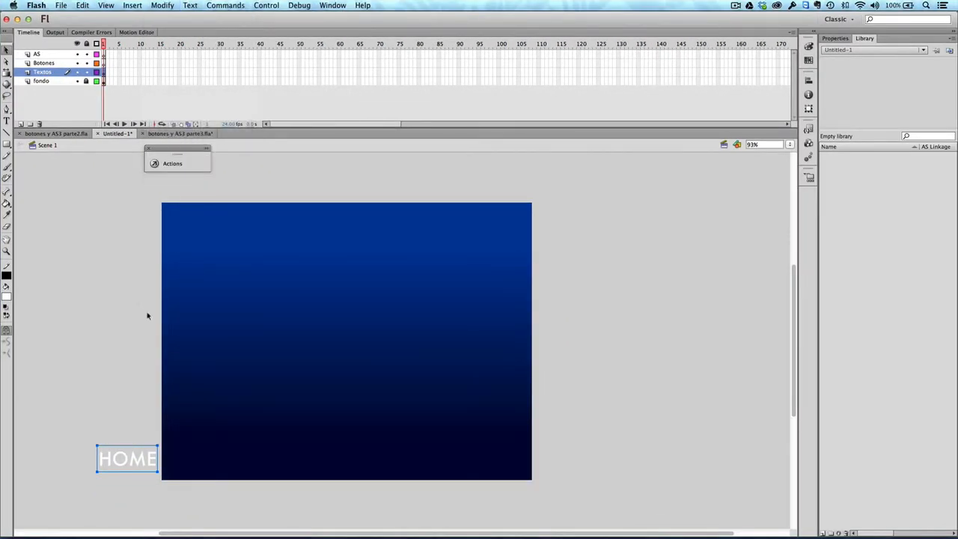
pyautogui.press('F8')
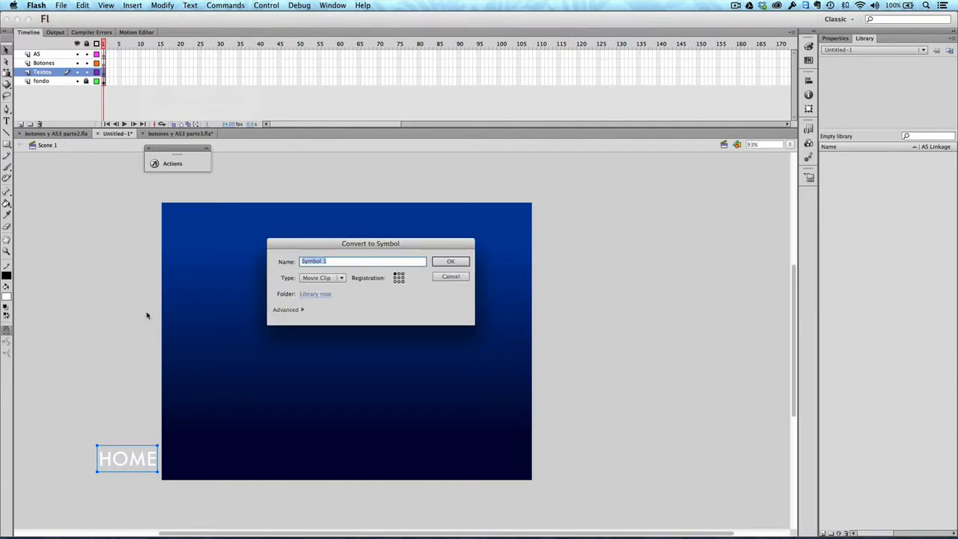
pyautogui.click(341, 278)
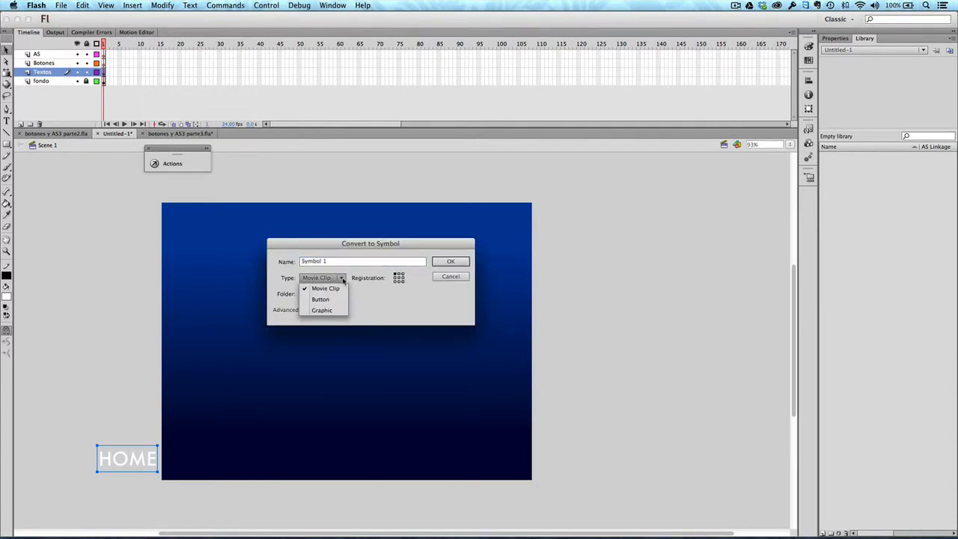
pyautogui.click(340, 316)
pyautogui.moveTo(338, 261); pyautogui.dragTo(282, 262)
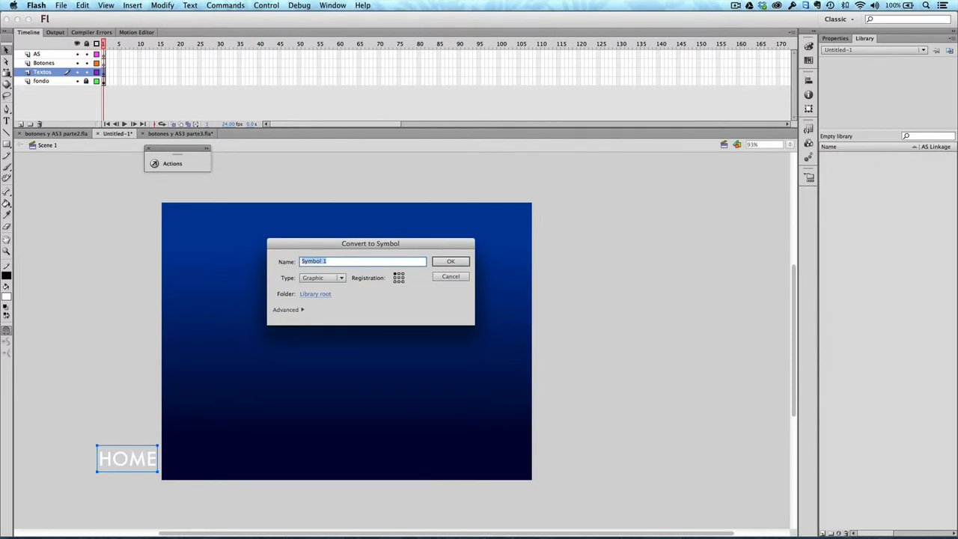
pyautogui.write('C')
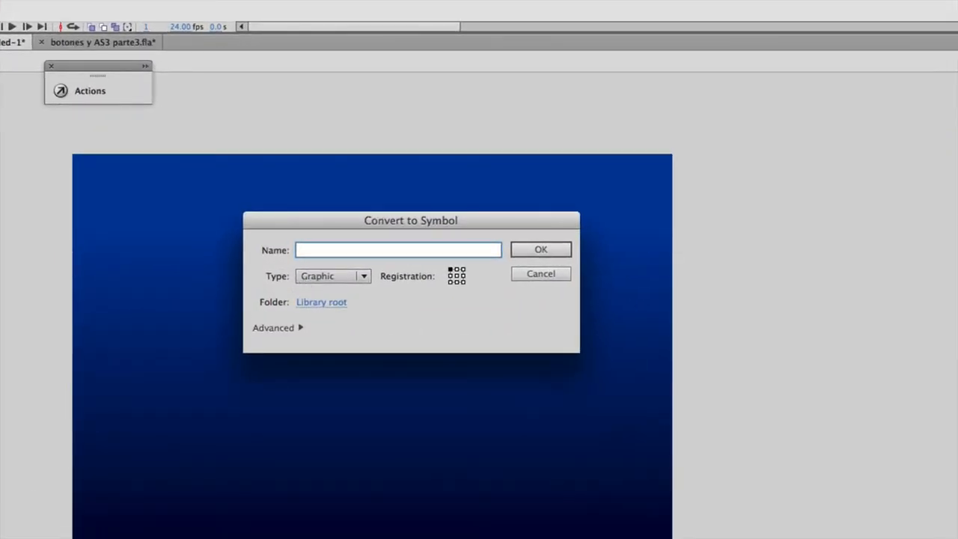
pyautogui.write('gr_')
pyautogui.write('t')
pyautogui.write('xt_home')
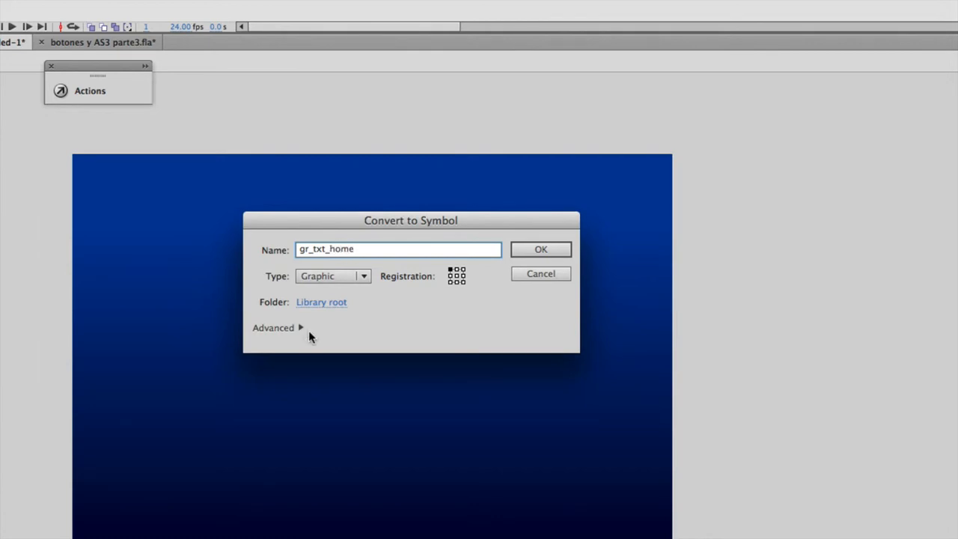
pyautogui.click(540, 249)
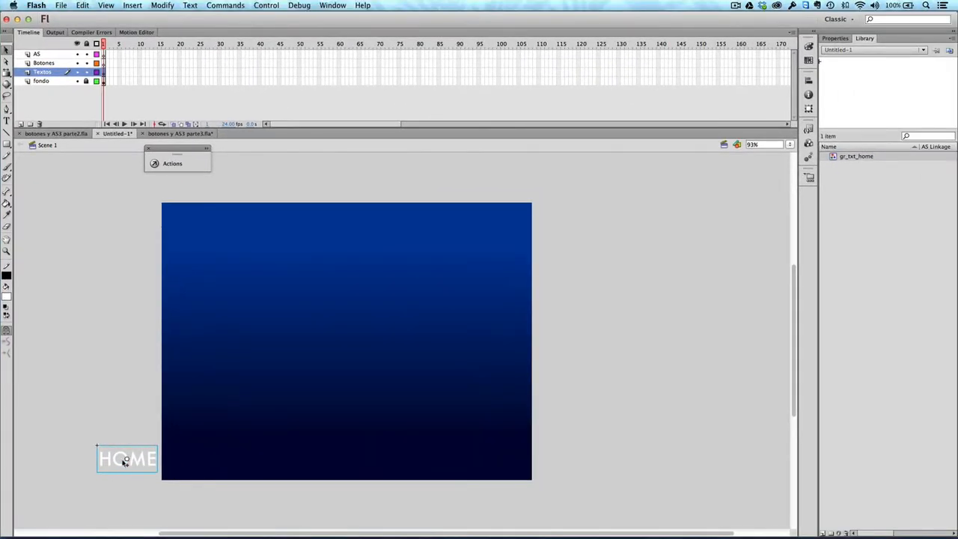
pyautogui.click(838, 39)
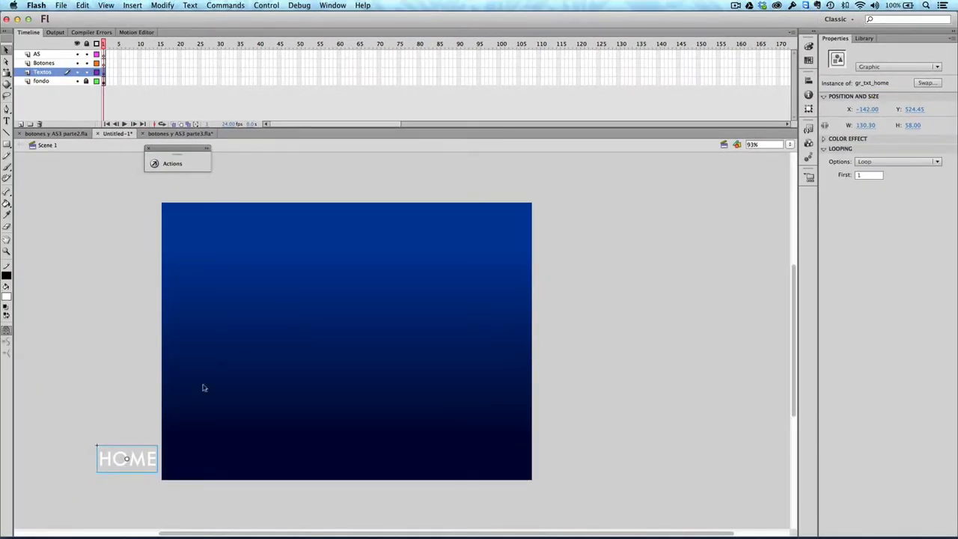
# Step: Convert the HOME graphic instance to a movie clip symbol named mc_txt_home
pyautogui.click(95, 458)
pyautogui.click(104, 459)
pyautogui.press('F8')
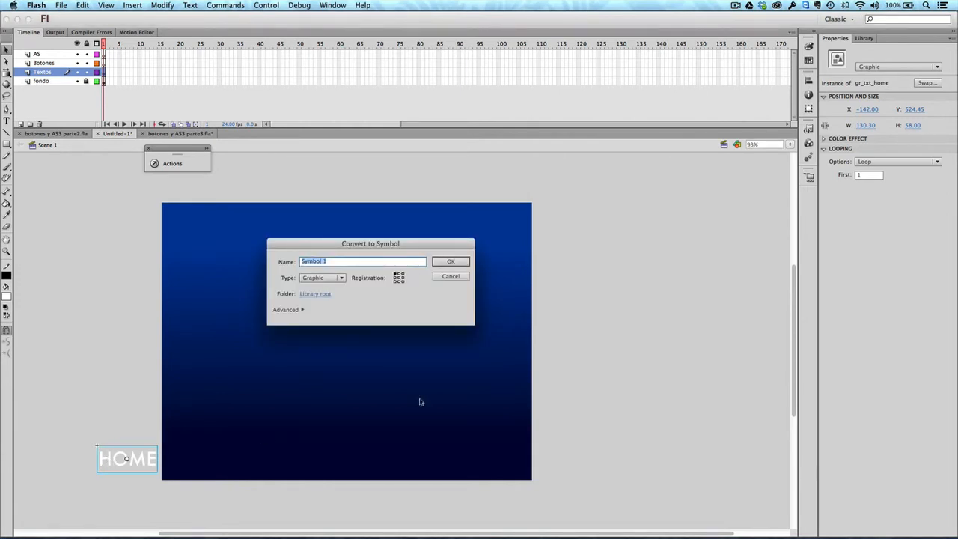
pyautogui.click(345, 261)
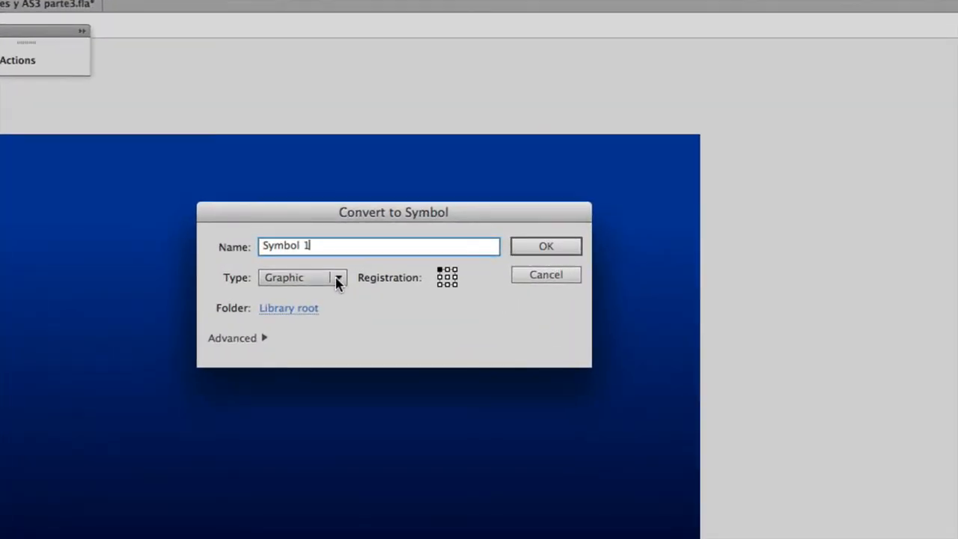
pyautogui.click(343, 278)
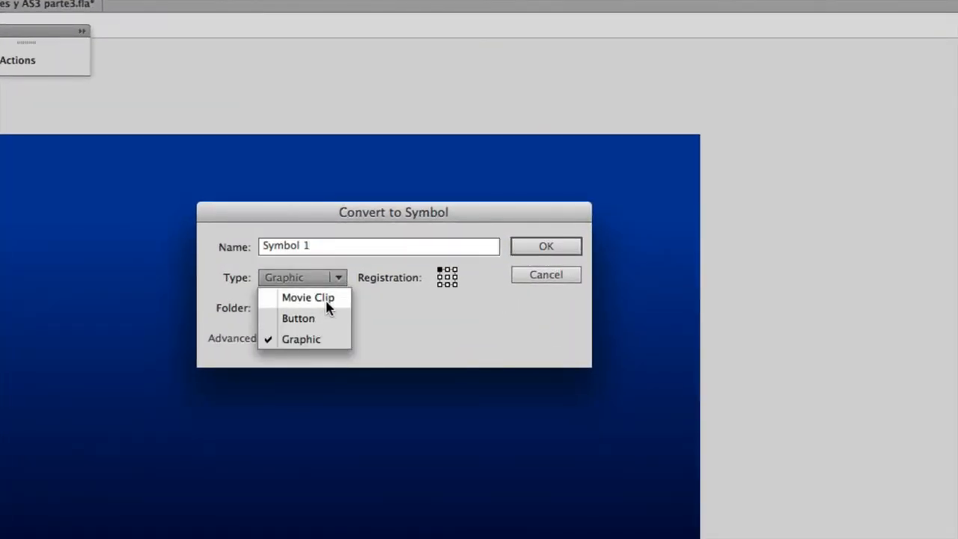
pyautogui.click(326, 299)
pyautogui.moveTo(323, 246); pyautogui.dragTo(195, 253)
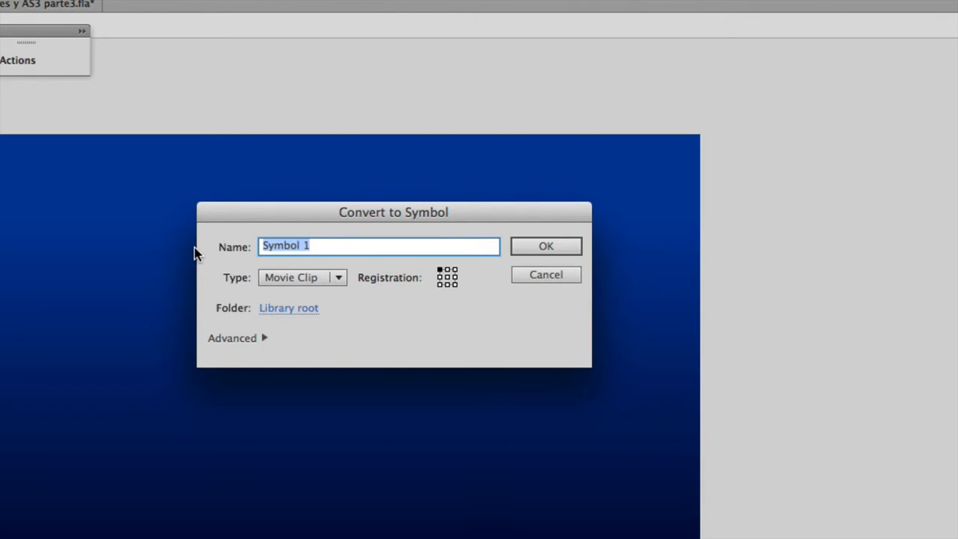
pyautogui.write('md')
pyautogui.write('_')
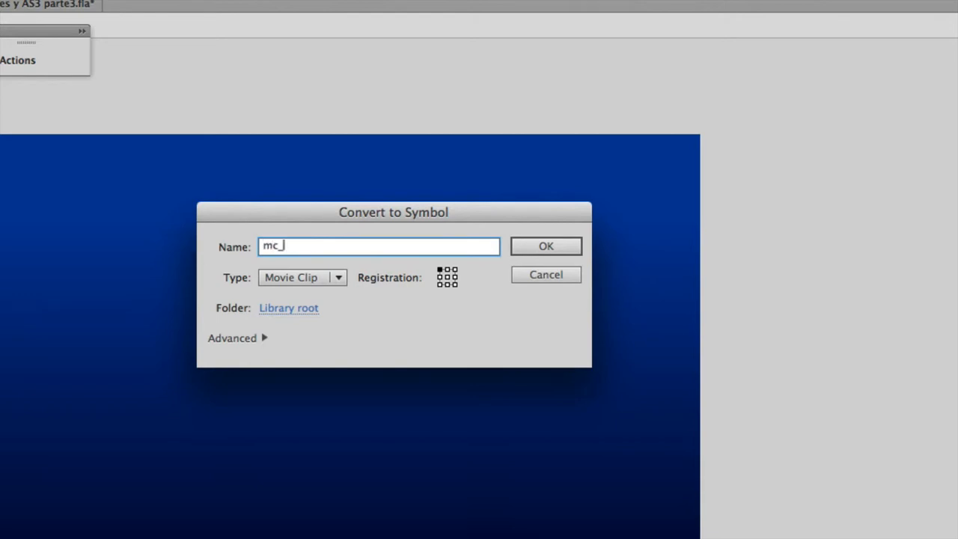
pyautogui.write('txt_home')
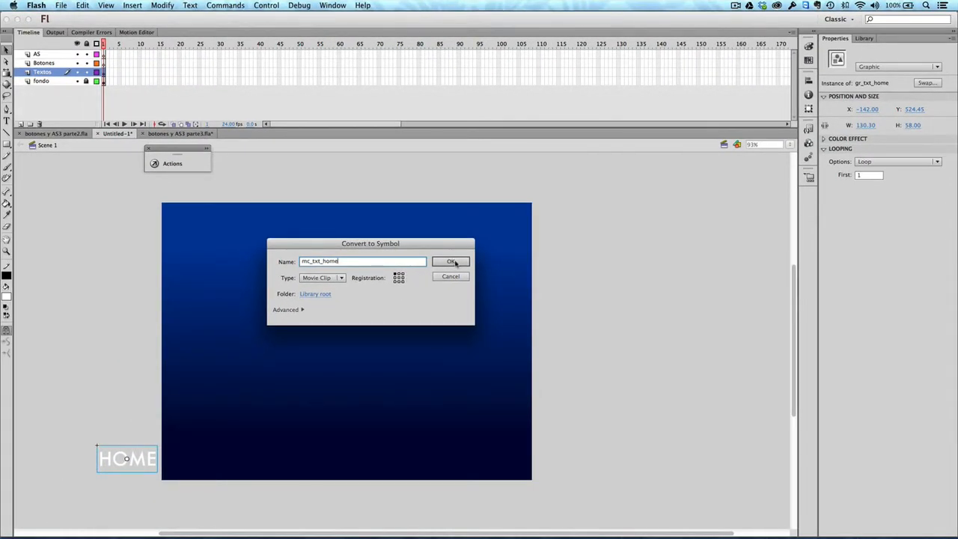
pyautogui.click(454, 262)
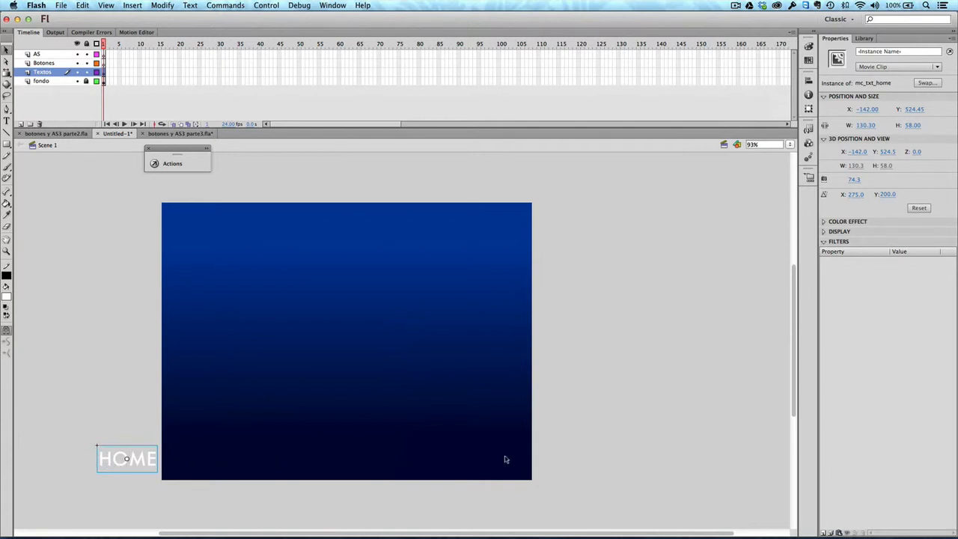
# Step: Open the mc_txt_home movie clip for editing and select the HOME graphic inside it
pyautogui.doubleClick(143, 464)
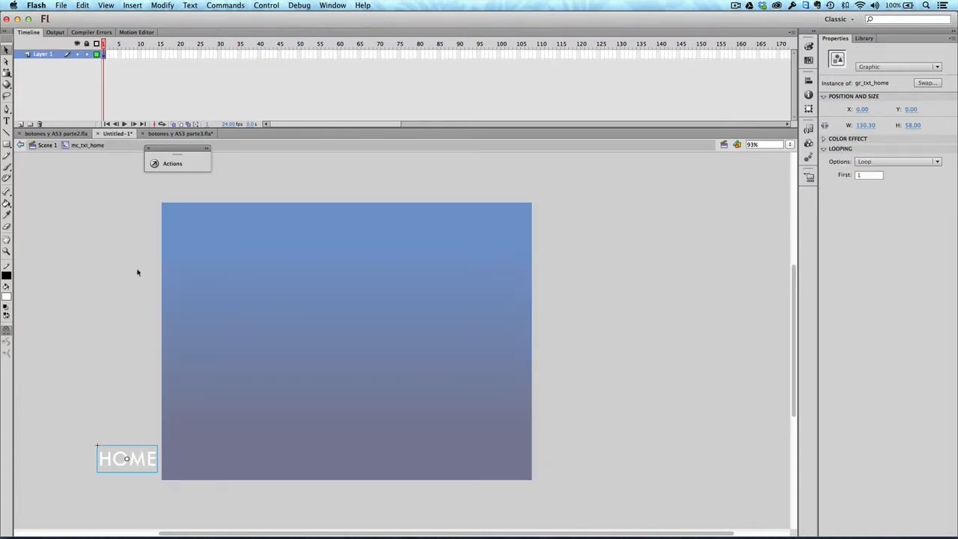
pyautogui.doubleClick(83, 441)
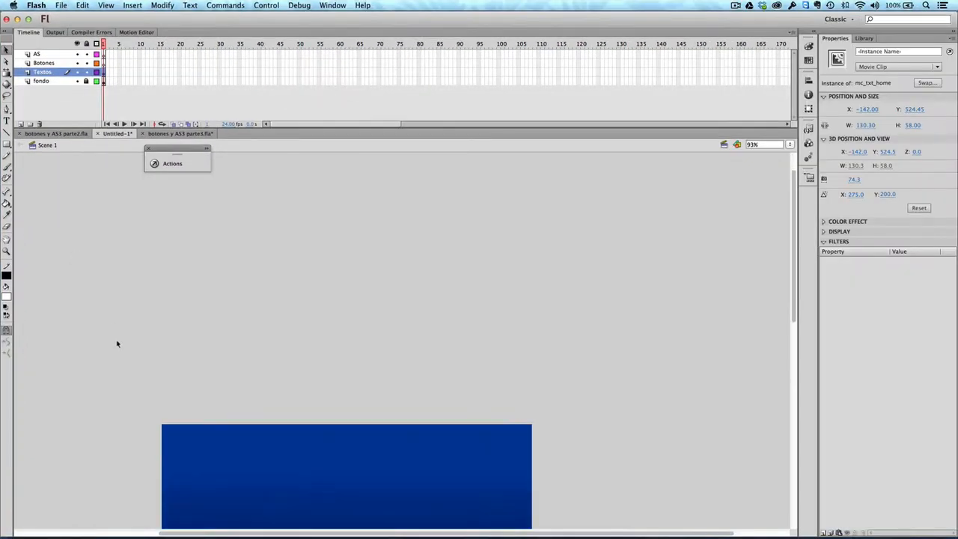
pyautogui.scroll(-5, 117, 343)
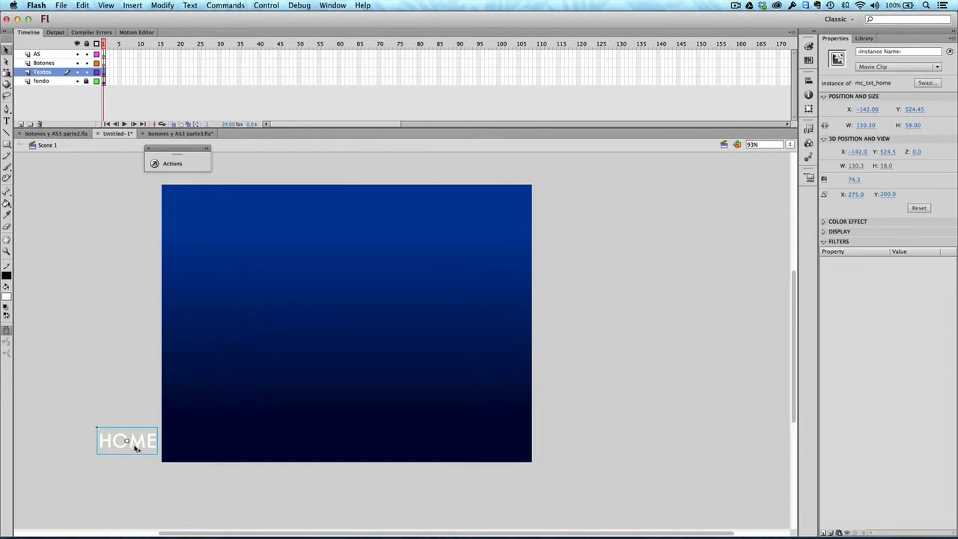
pyautogui.doubleClick(136, 446)
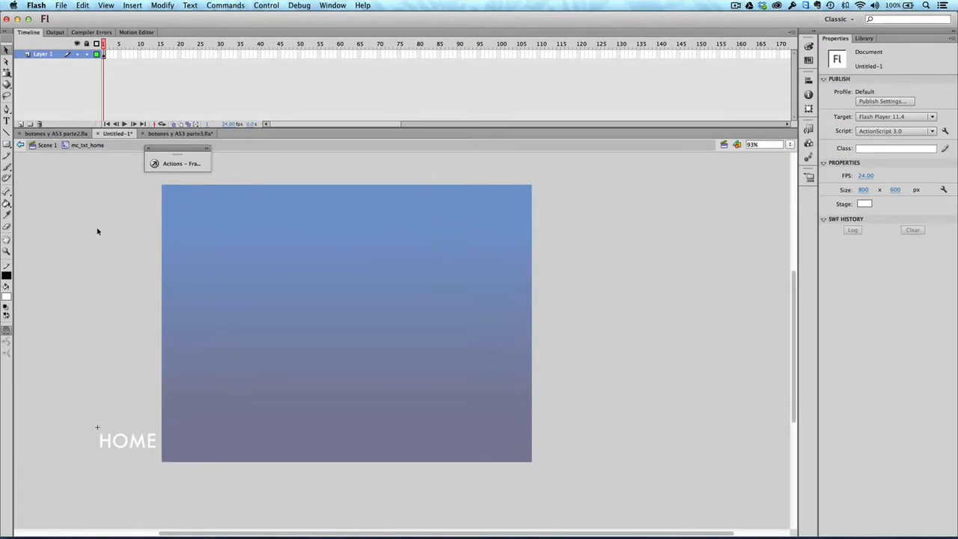
pyautogui.click(127, 448)
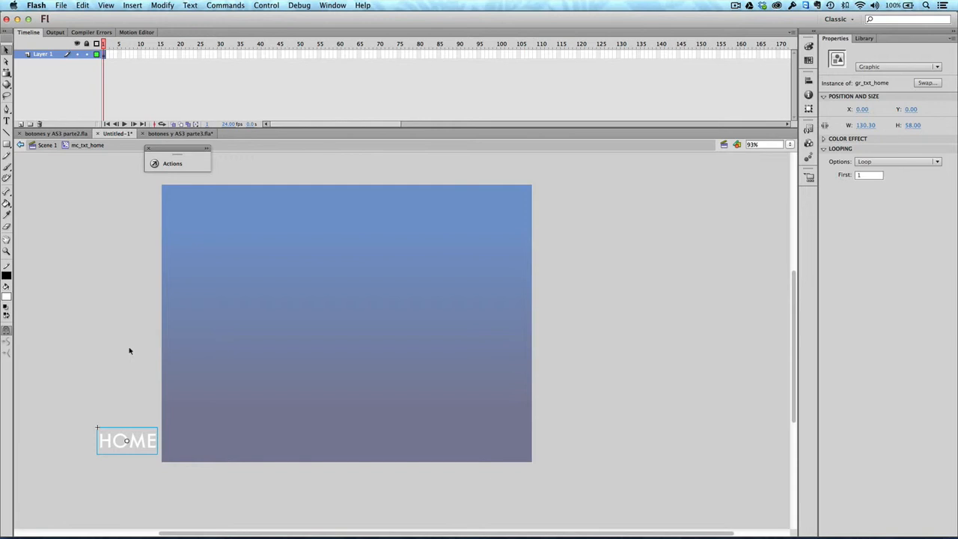
# Step: Create a motion tween on the HOME graphic in mc_txt_home and shorten its span to 15 frames
pyautogui.click(92, 427)
pyautogui.click(116, 445)
pyautogui.rightClick(104, 56)
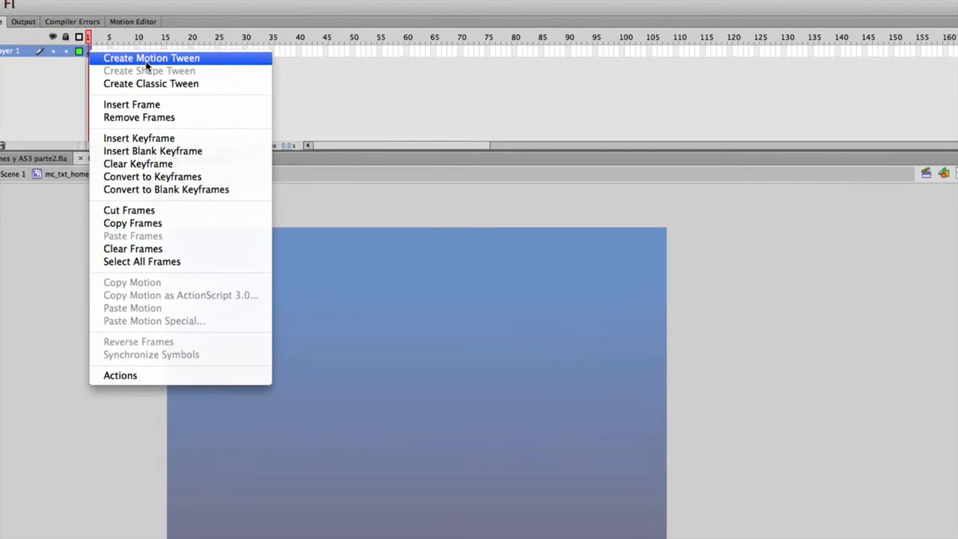
pyautogui.click(146, 60)
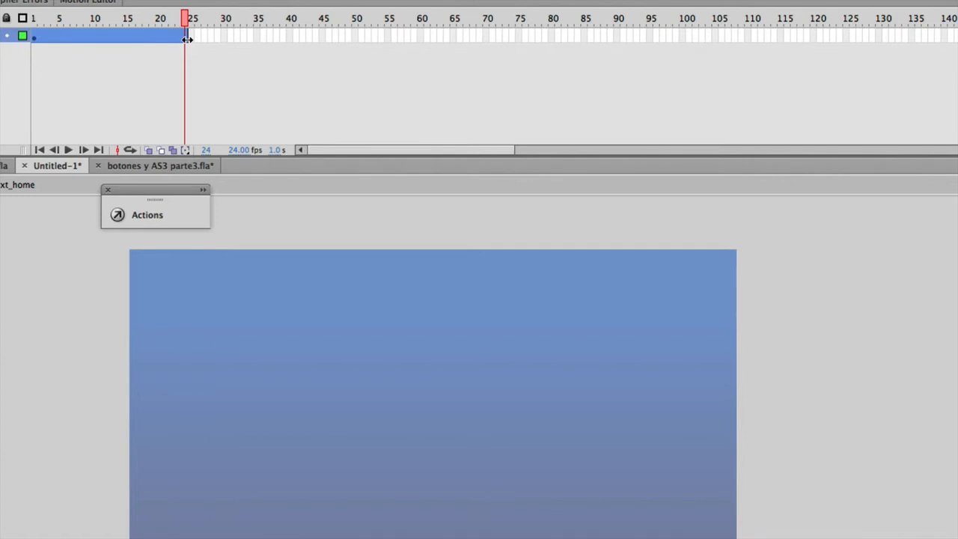
pyautogui.moveTo(187, 39); pyautogui.dragTo(125, 37)
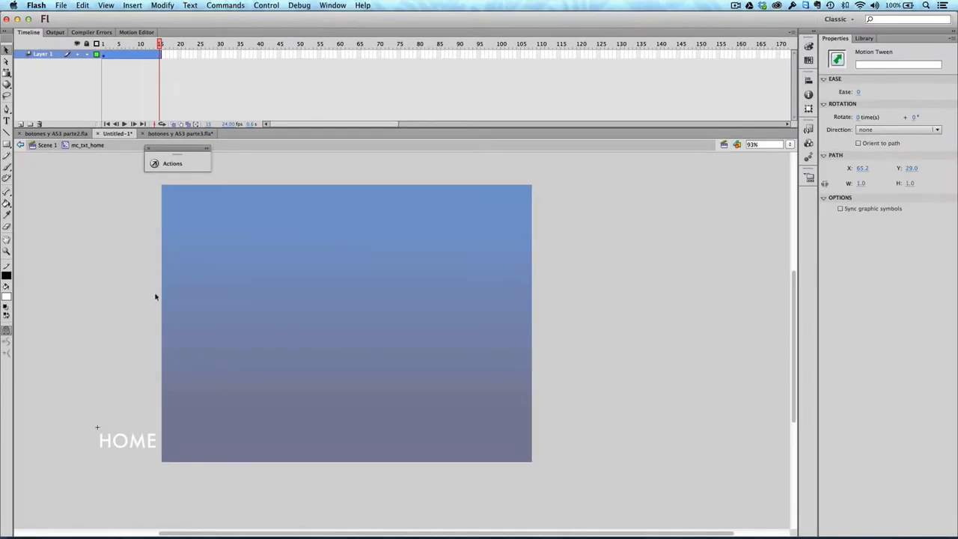
# Step: At frame 15 of the tween, move the HOME graphic horizontally to the stage's lower right end, at about X 799
pyautogui.click(124, 445)
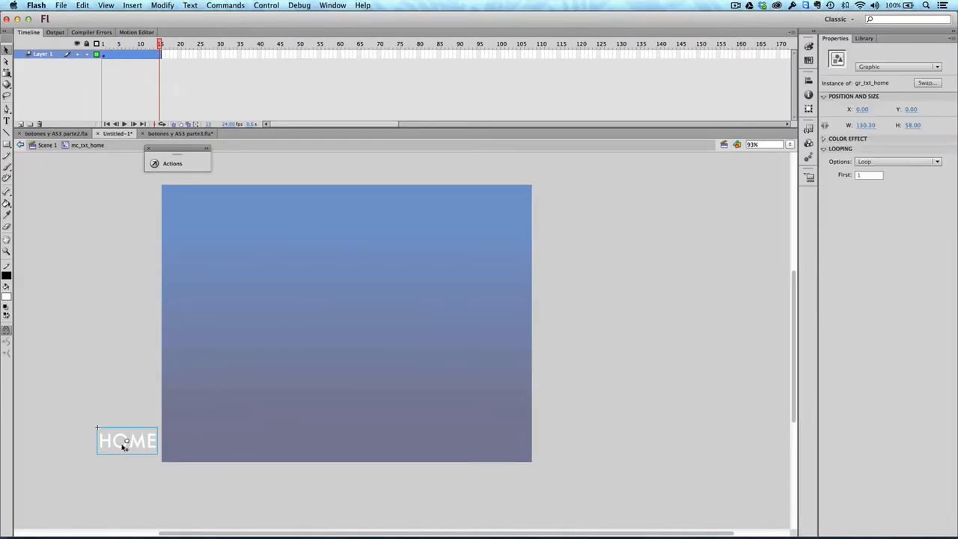
pyautogui.click(105, 55)
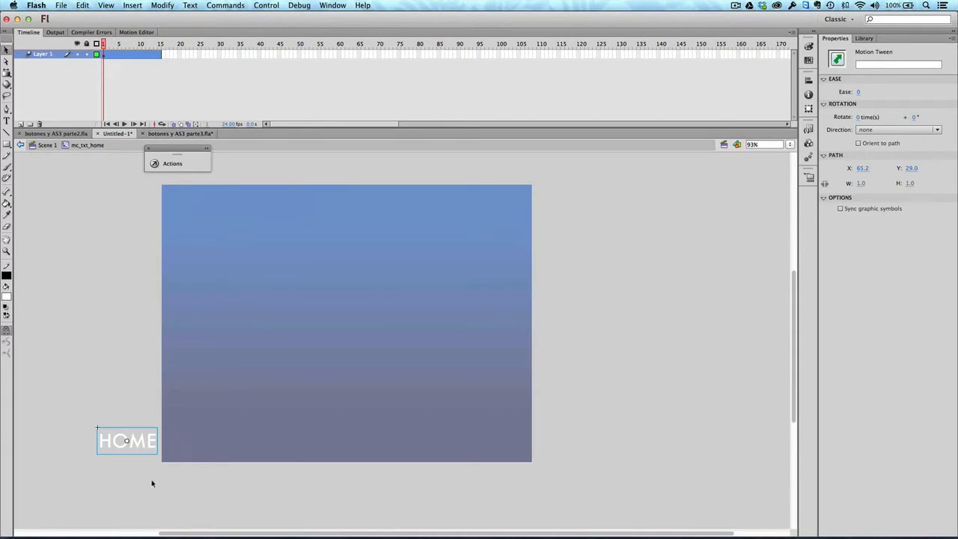
pyautogui.click(125, 444)
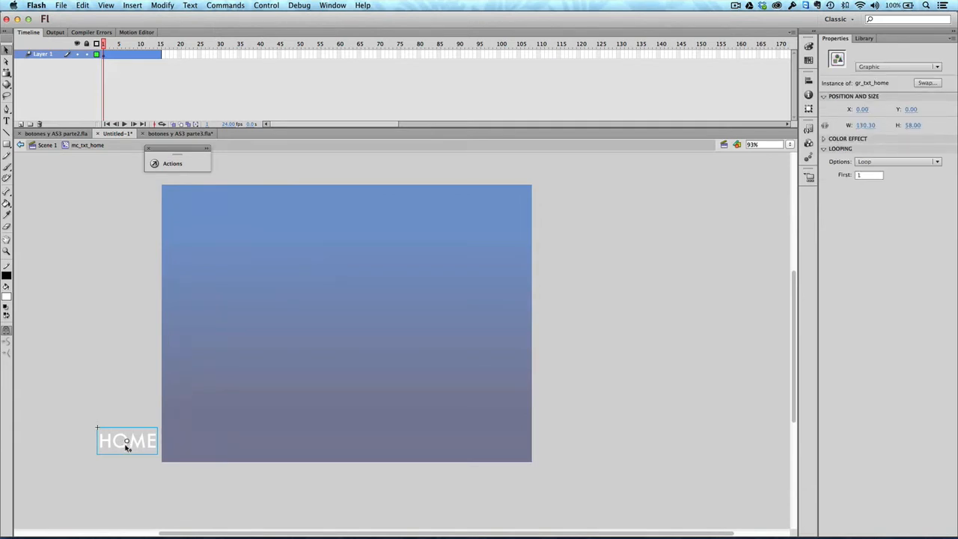
pyautogui.click(160, 51)
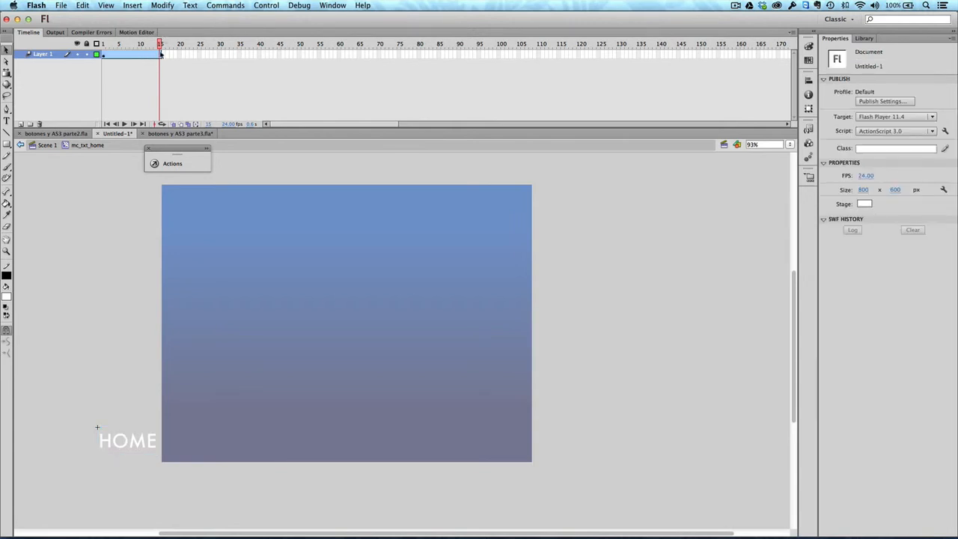
pyautogui.click(160, 56)
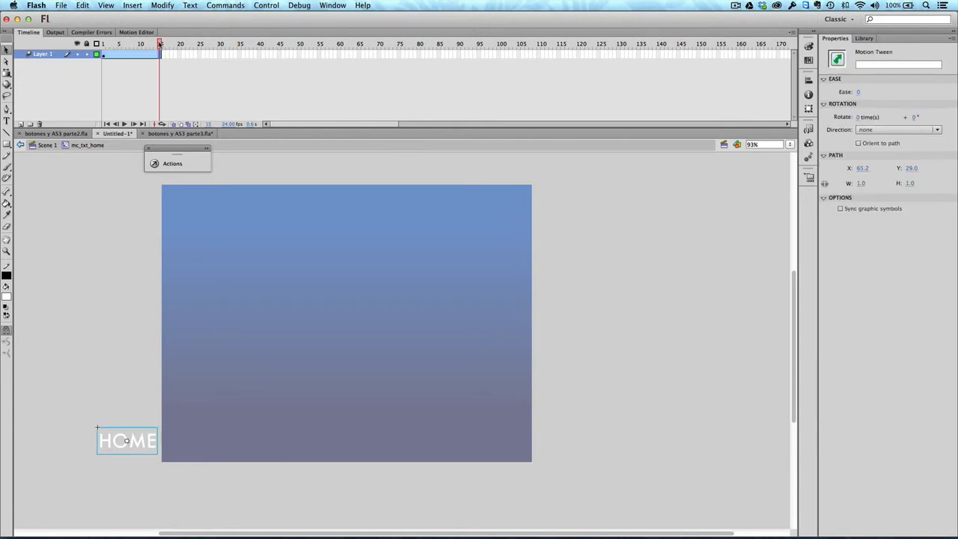
pyautogui.click(152, 45)
pyautogui.moveTo(151, 44); pyautogui.dragTo(159, 44)
pyautogui.click(159, 54)
pyautogui.moveTo(109, 447); pyautogui.dragTo(472, 447)
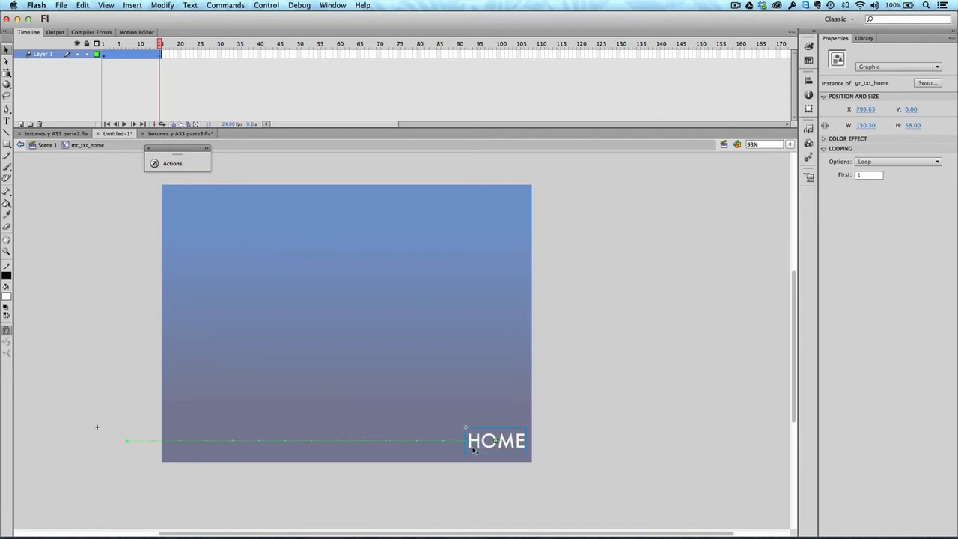
# Step: Scrub the playhead back to frame 1 to preview the HOME text's motion across the stage
pyautogui.moveTo(160, 46); pyautogui.dragTo(94, 48)
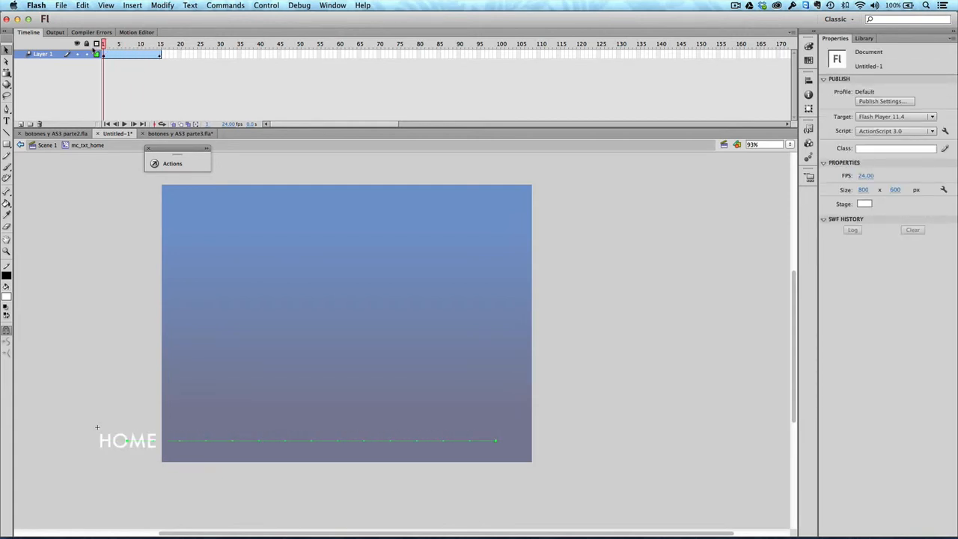
pyautogui.click(93, 50)
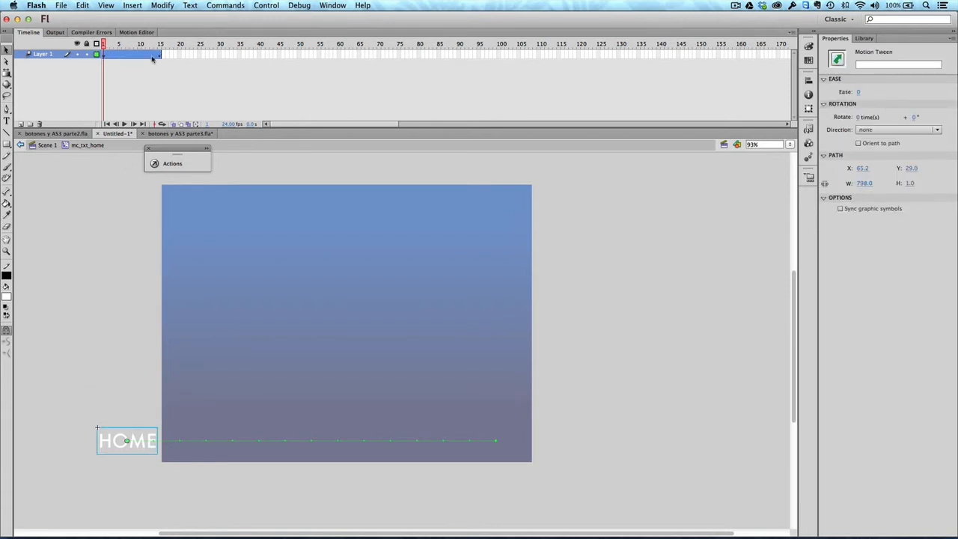
pyautogui.moveTo(104, 45)
pyautogui.mouseDown()
pyautogui.moveTo(160, 45)
pyautogui.moveTo(102, 45)
pyautogui.mouseUp()
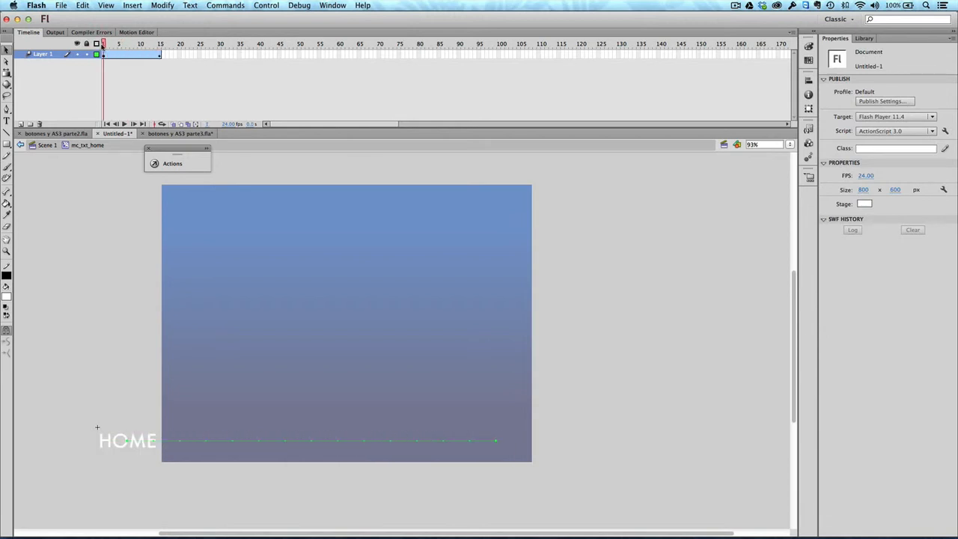
pyautogui.click(106, 54)
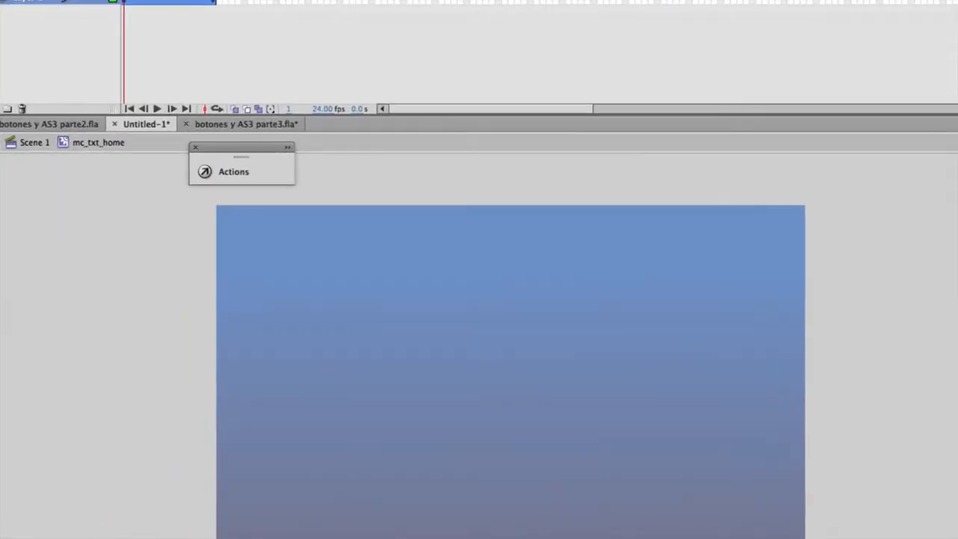
# Step: Return to Scene 1, test the movie to watch the HOME animation, and close the preview
pyautogui.click(37, 146)
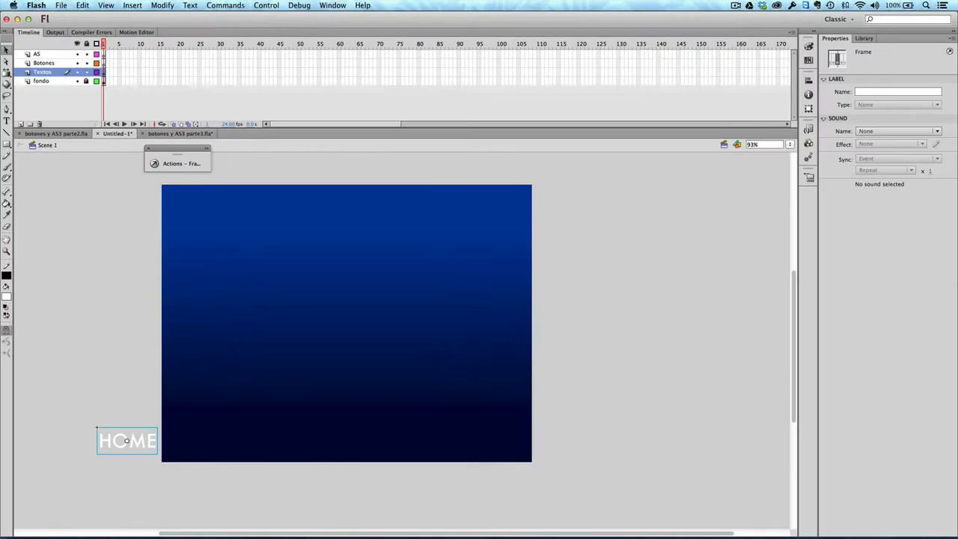
pyautogui.click(89, 48)
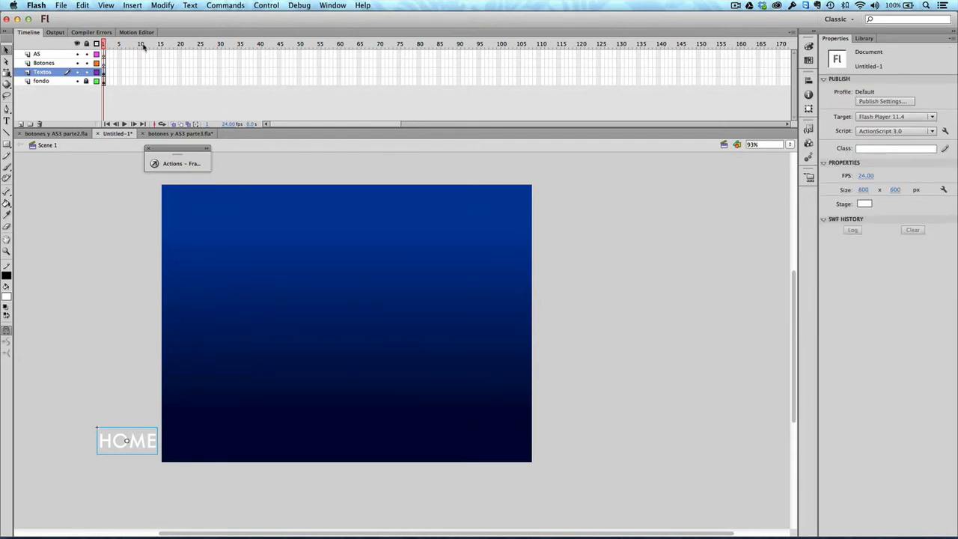
pyautogui.click(105, 45)
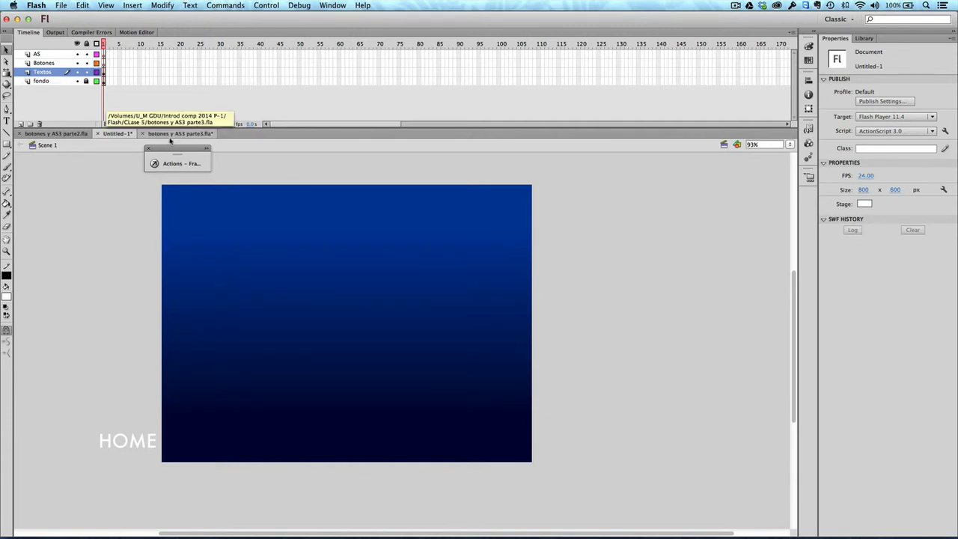
pyautogui.press('super+Return')
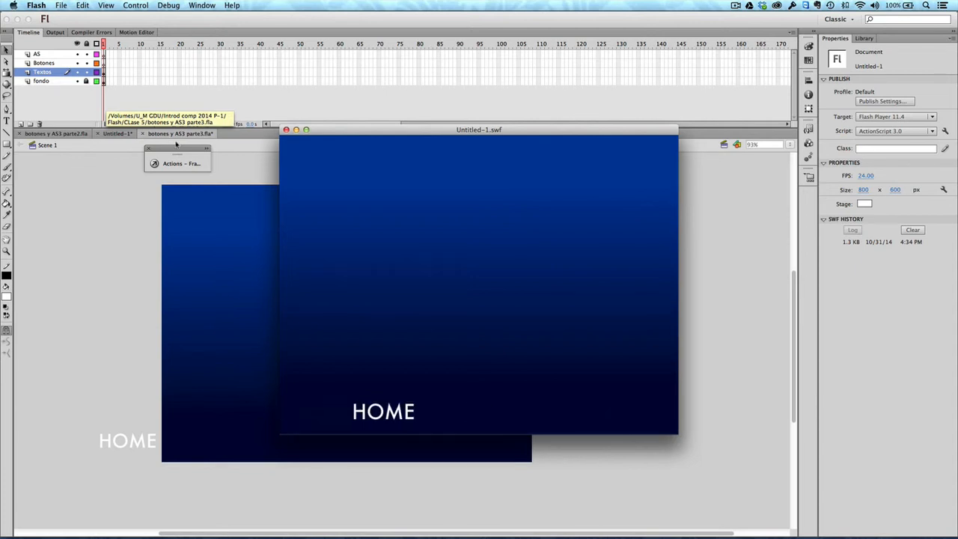
pyautogui.click(286, 129)
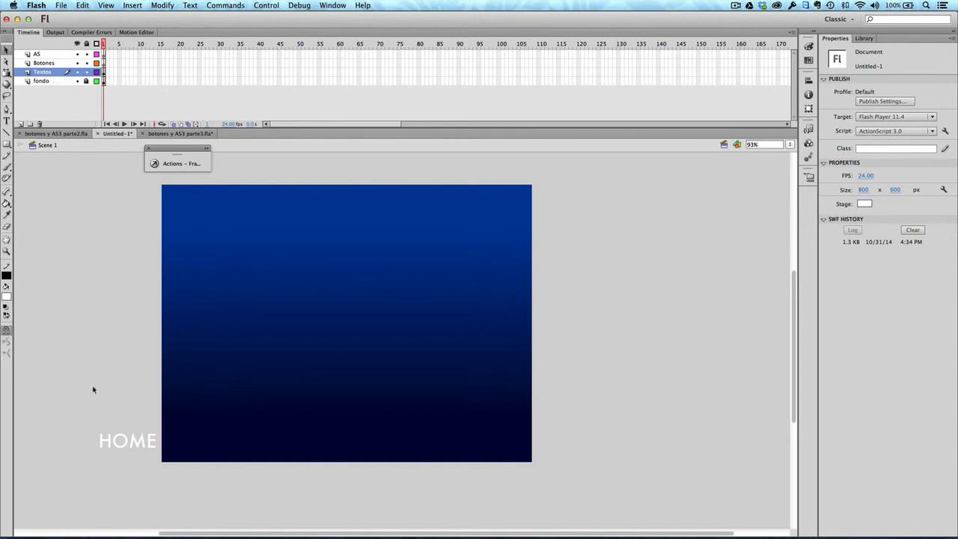
# Step: Review the tween inside mc_txt_home, then select its instance in Scene 1 and show the document's library
pyautogui.doubleClick(118, 445)
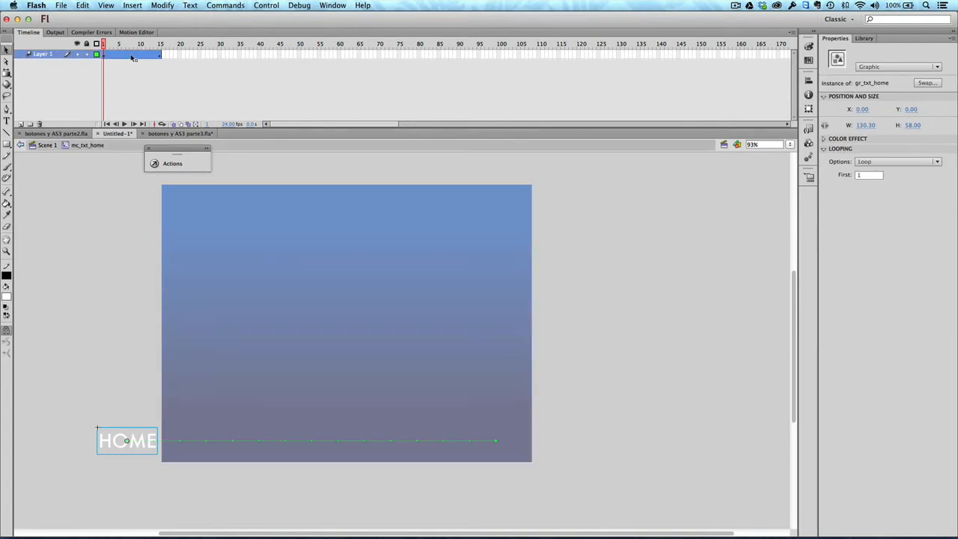
pyautogui.click(46, 145)
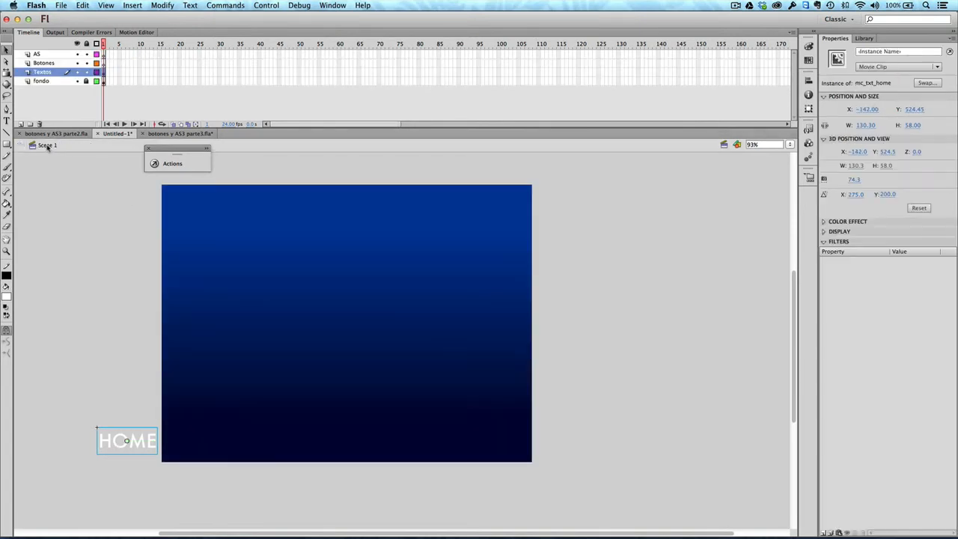
pyautogui.click(100, 422)
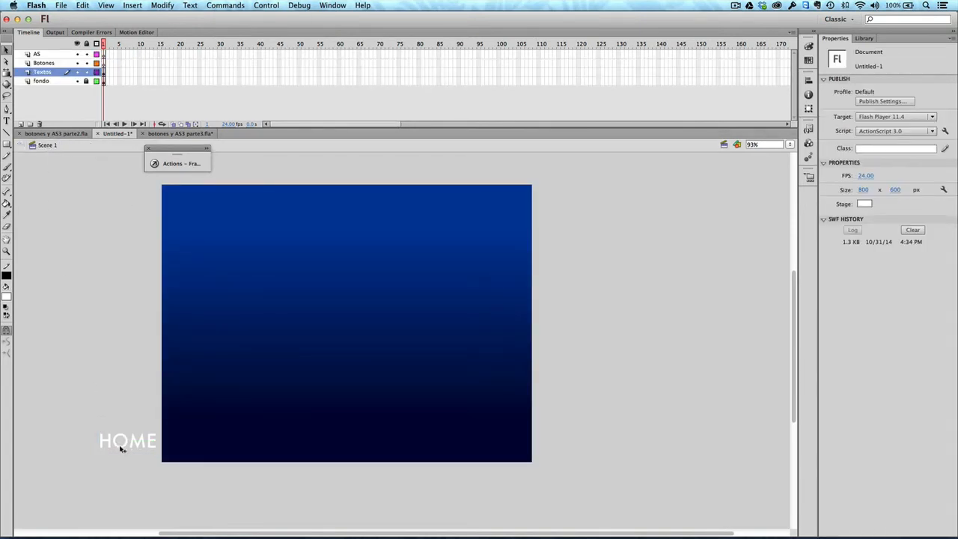
pyautogui.click(122, 445)
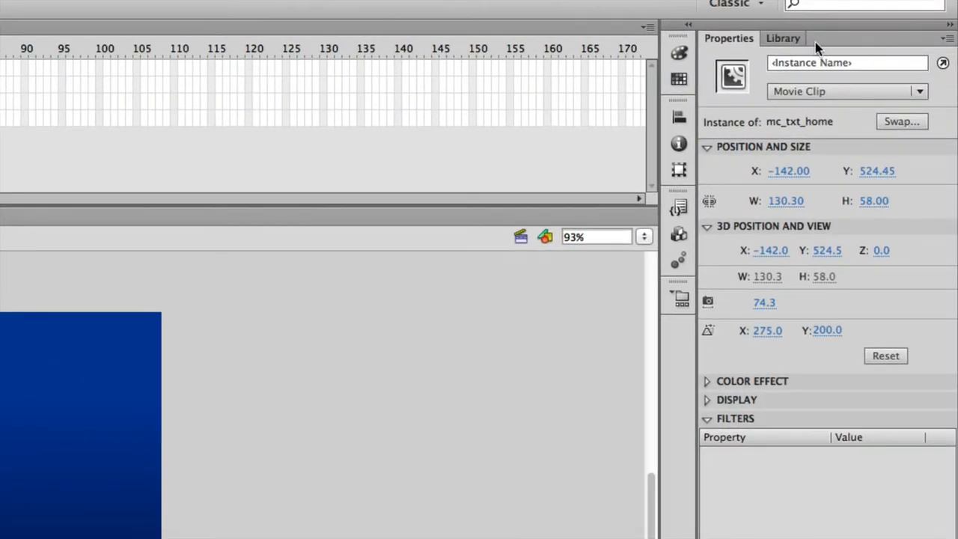
pyautogui.click(793, 41)
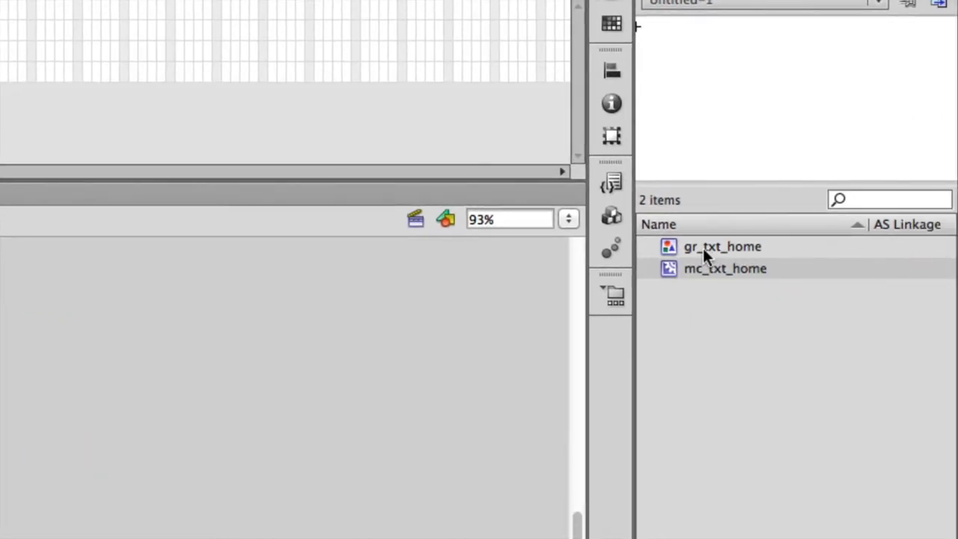
pyautogui.click(674, 250)
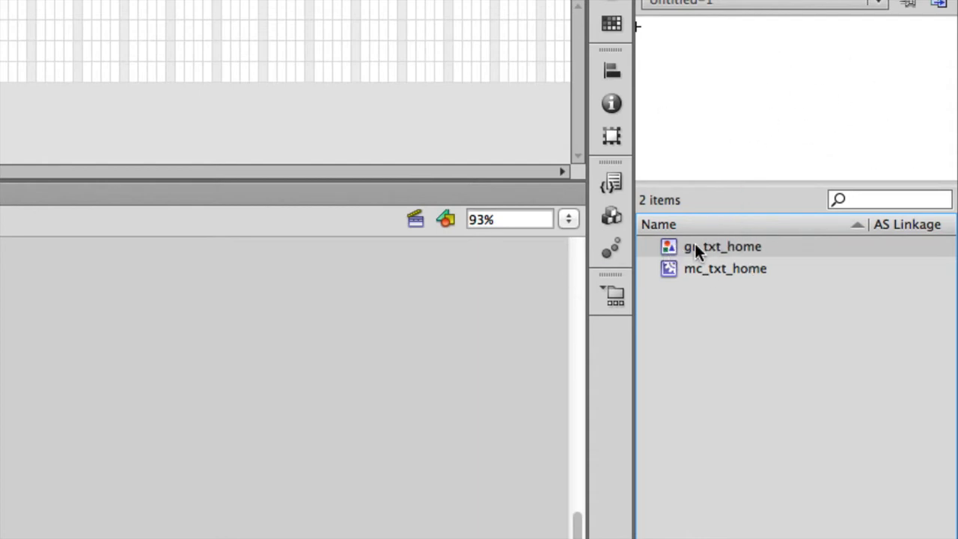
pyautogui.click(666, 270)
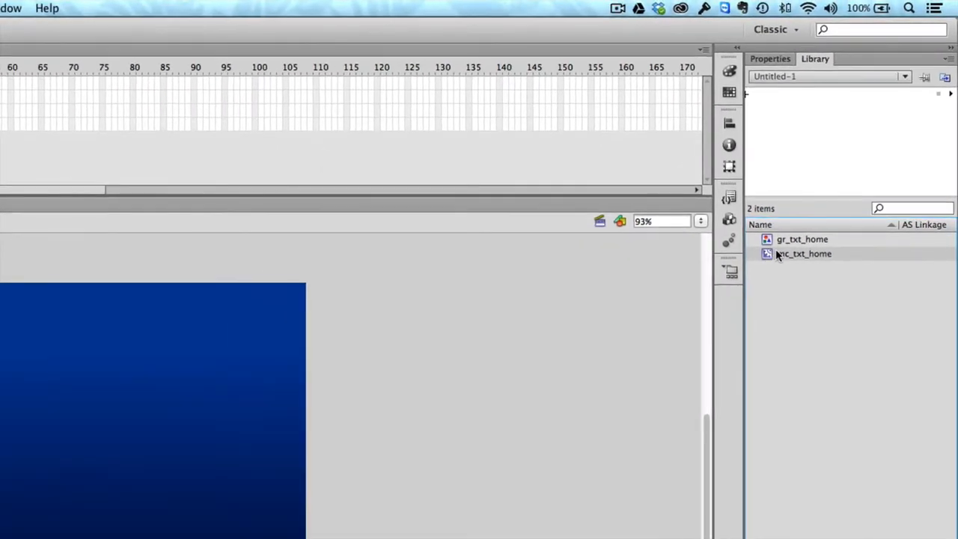
pyautogui.keyDown('shift'); pyautogui.click(770, 240); pyautogui.keyUp('shift')
pyautogui.click(768, 249)
# Step: Duplicate the gr_txt_home graphic symbol in the library under the name gr_txt_historia
pyautogui.click(769, 240)
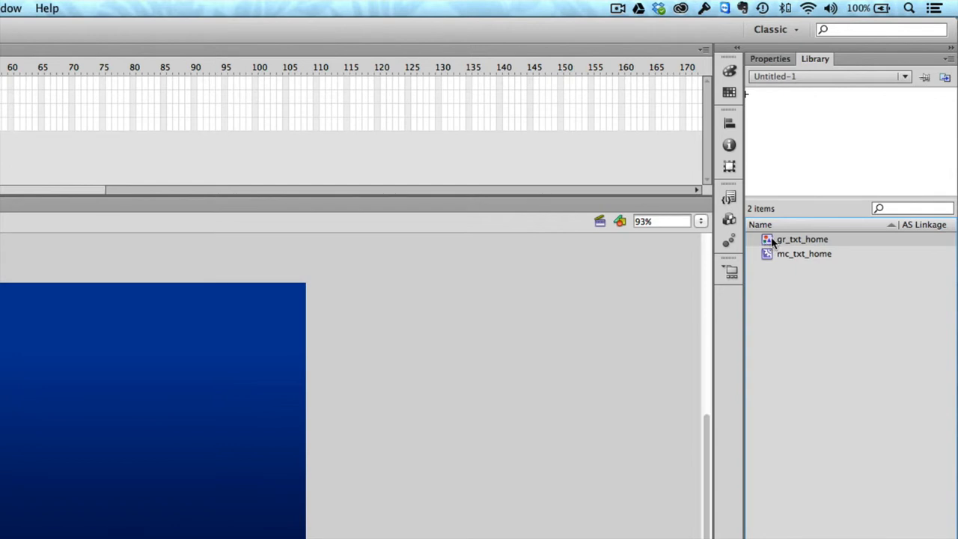
pyautogui.rightClick(771, 239)
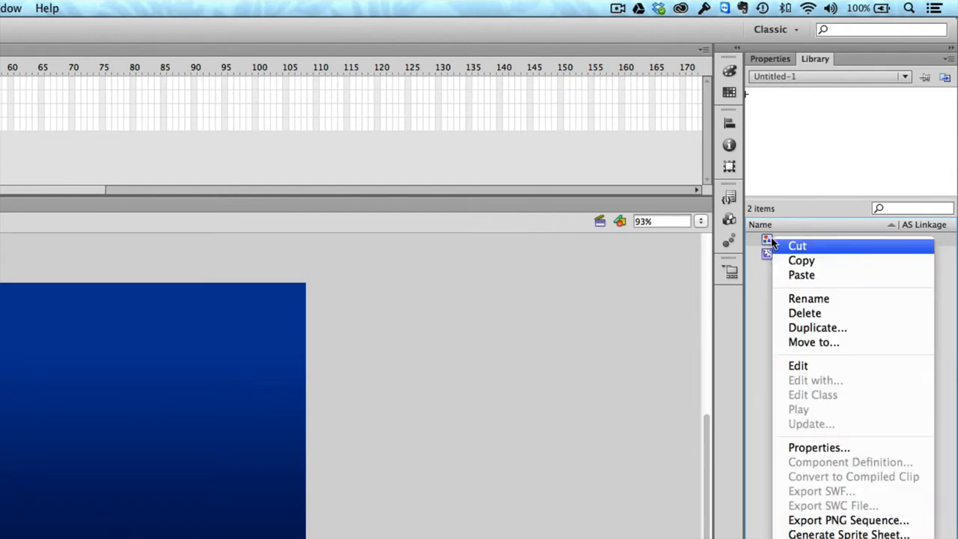
pyautogui.click(808, 328)
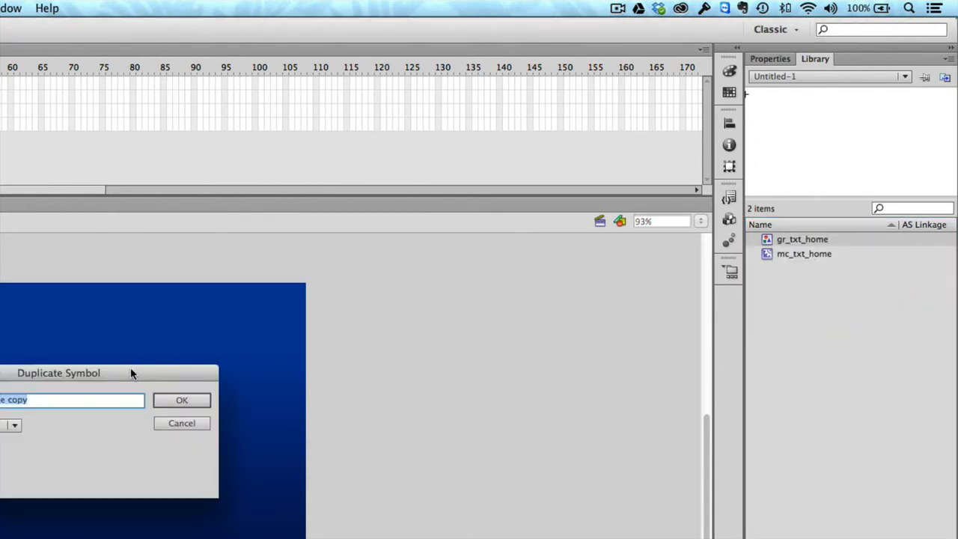
pyautogui.moveTo(131, 374); pyautogui.dragTo(449, 328)
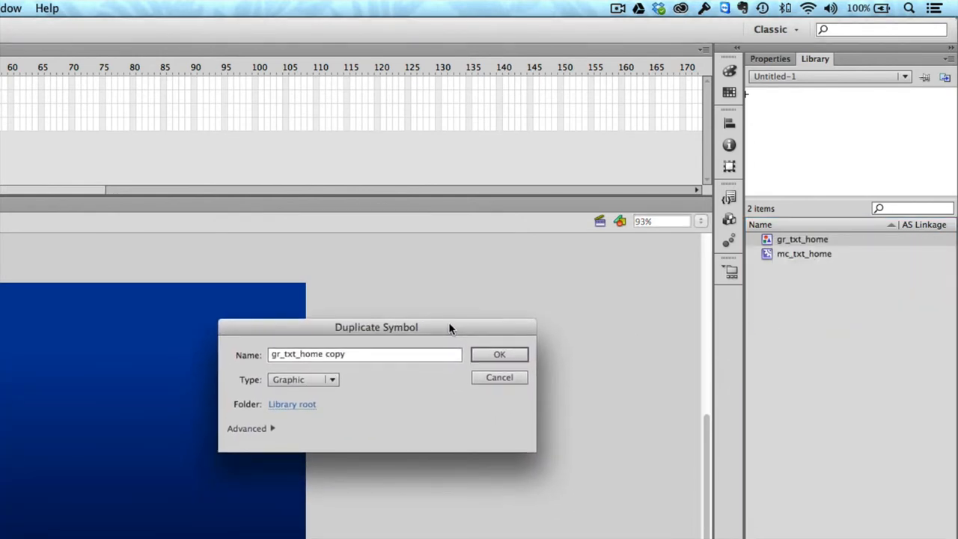
pyautogui.click(360, 357)
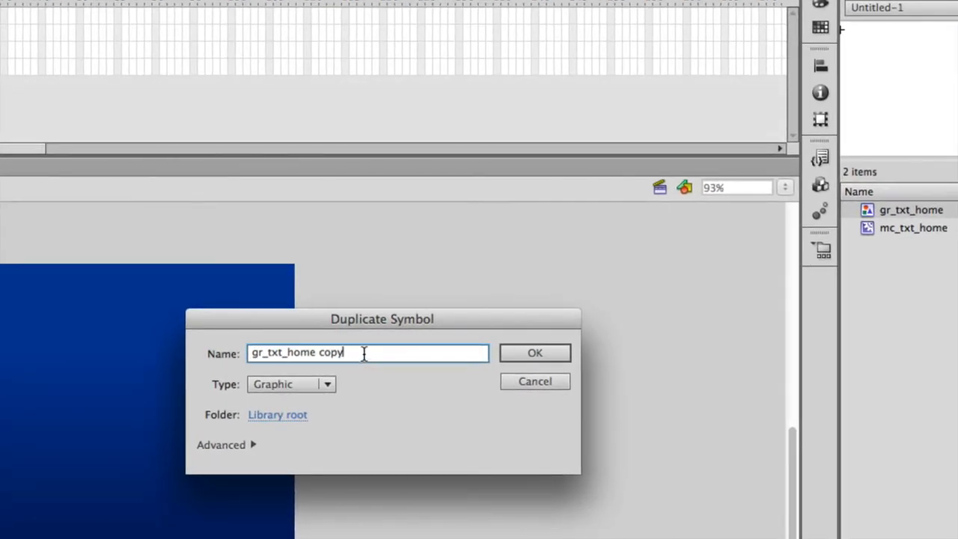
pyautogui.moveTo(363, 355); pyautogui.dragTo(290, 354)
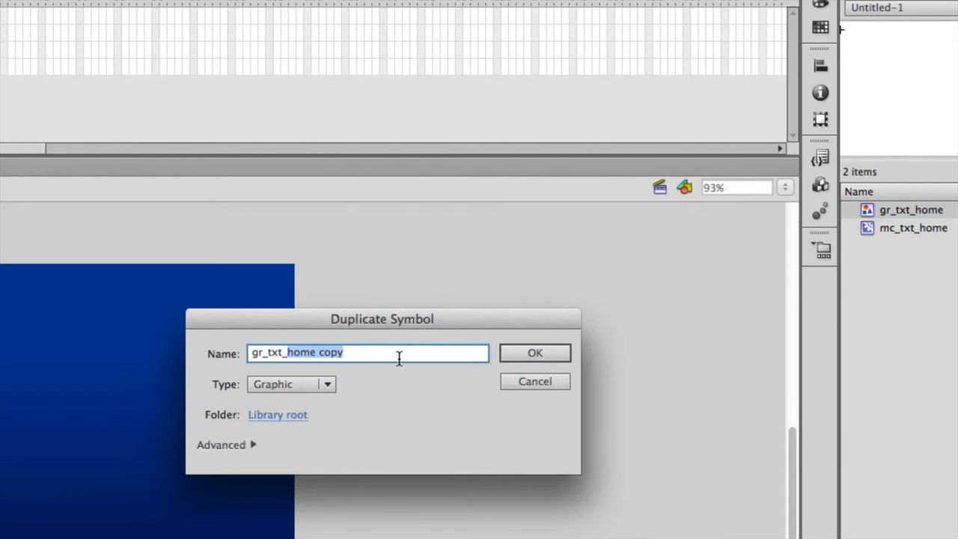
pyautogui.write('Historia')
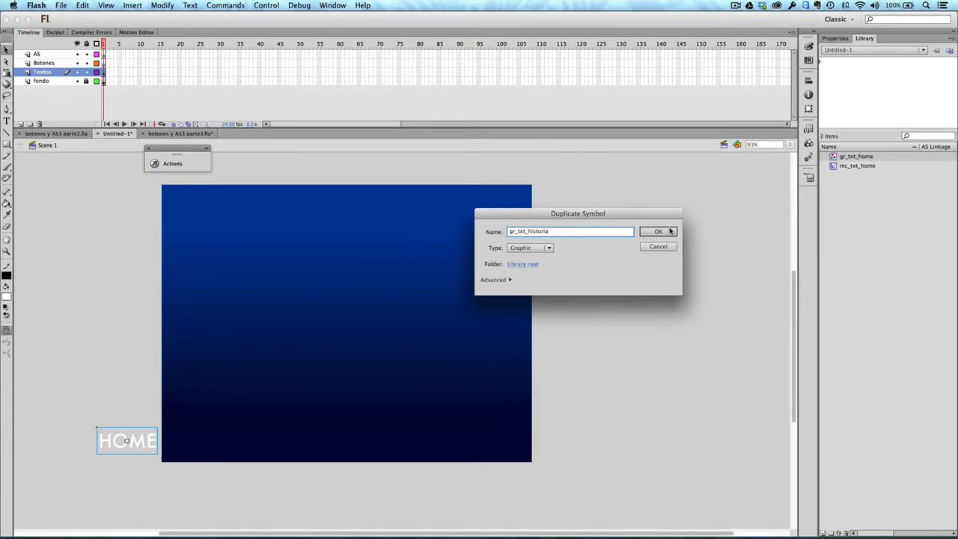
pyautogui.click(671, 231)
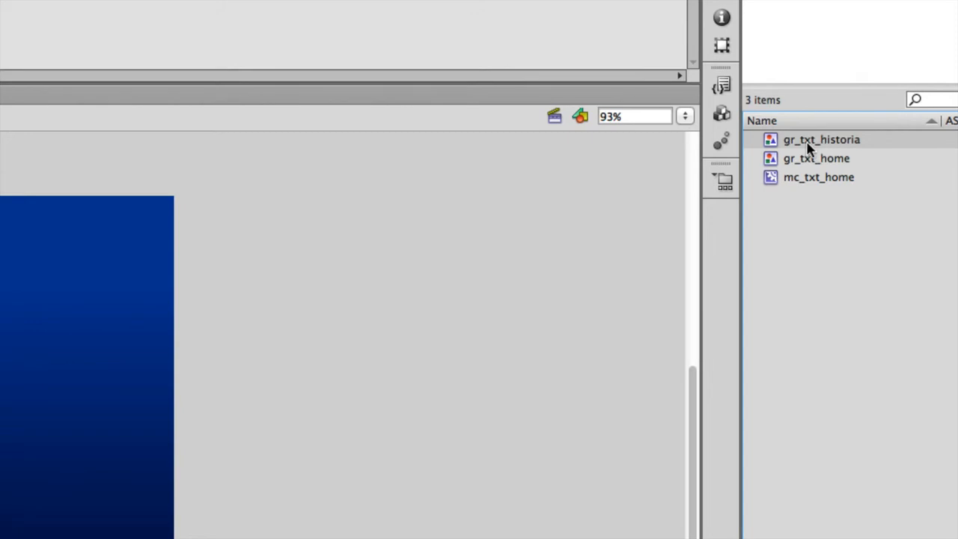
# Step: Compare the gr_txt_historia duplicate with the original gr_txt_home graphic in the library
pyautogui.click(829, 158)
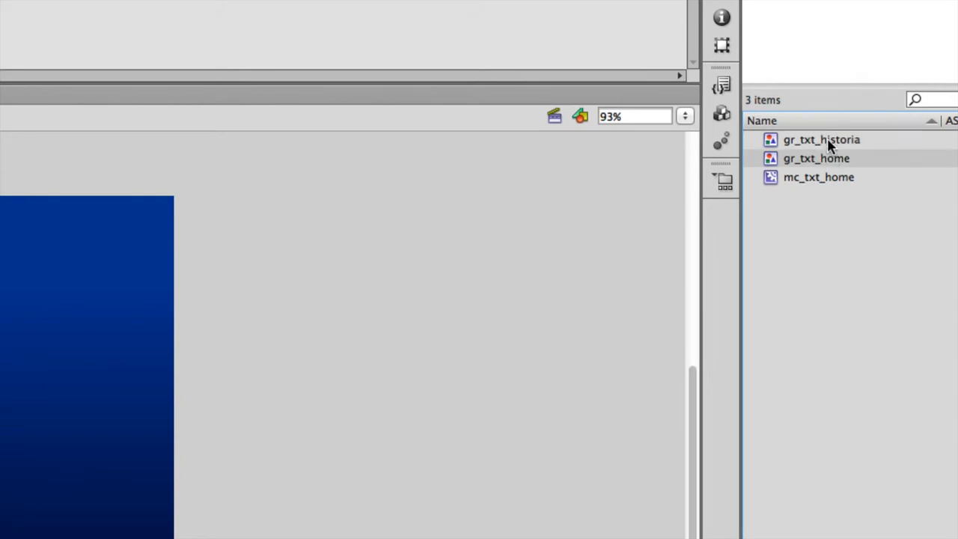
pyautogui.click(829, 144)
pyautogui.click(827, 156)
pyautogui.click(826, 138)
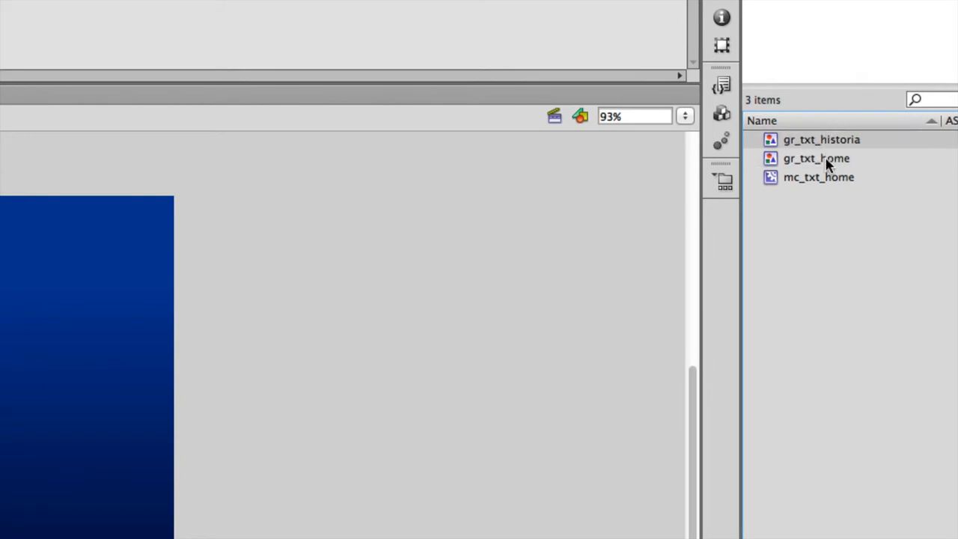
pyautogui.click(774, 158)
pyautogui.click(774, 142)
pyautogui.click(774, 162)
pyautogui.click(770, 142)
pyautogui.click(770, 157)
pyautogui.click(797, 142)
pyautogui.click(774, 158)
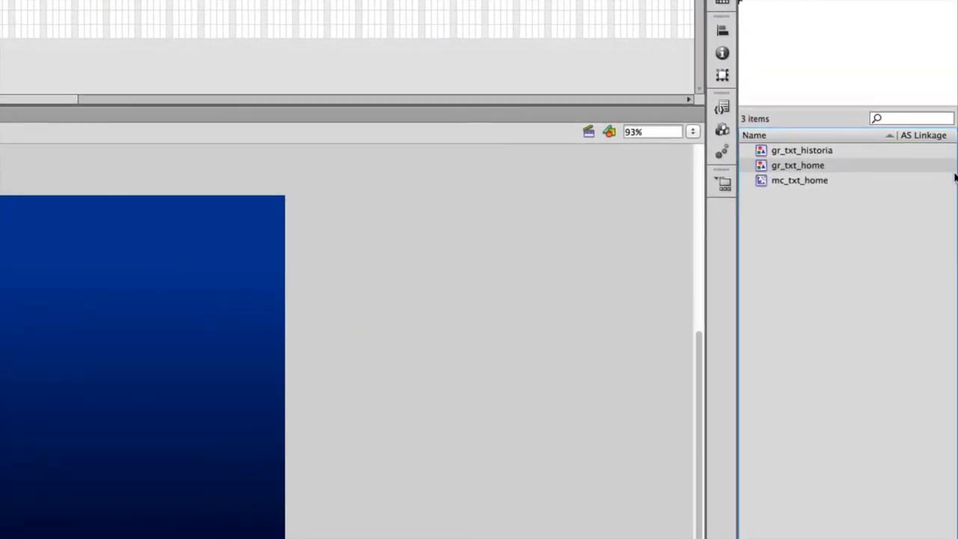
# Step: Open the gr_txt_historia graphic for editing and replace its HOME text with HISTORIA
pyautogui.click(763, 153)
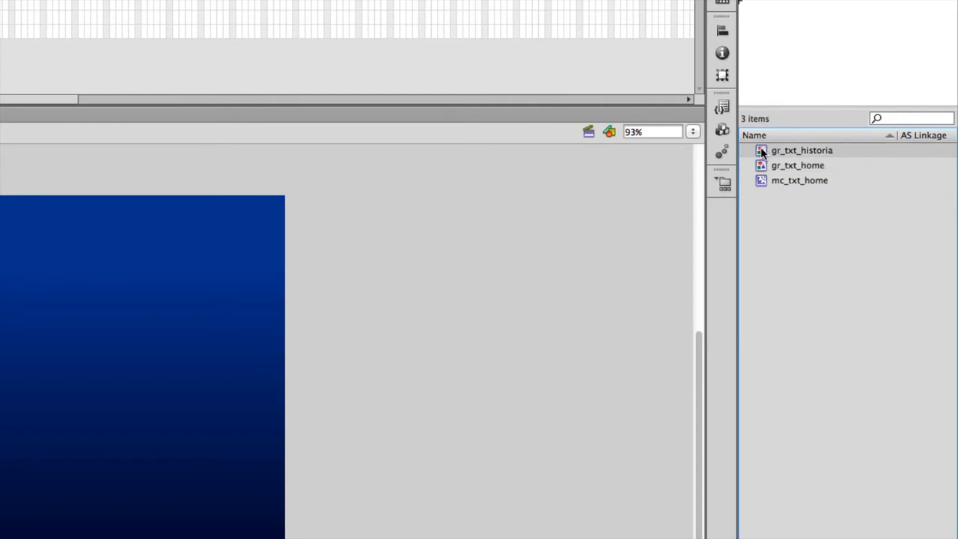
pyautogui.doubleClick(762, 152)
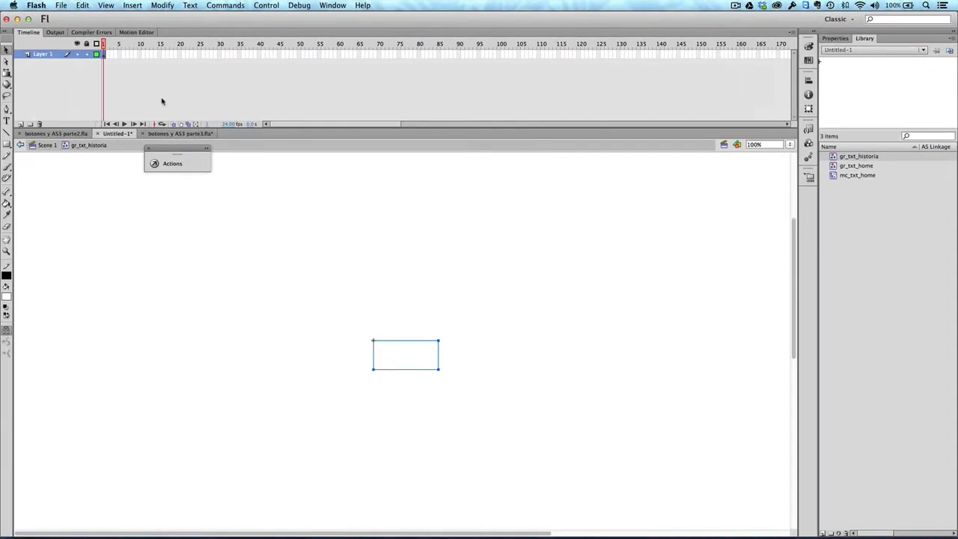
pyautogui.click(105, 55)
pyautogui.click(421, 362)
pyautogui.doubleClick(419, 361)
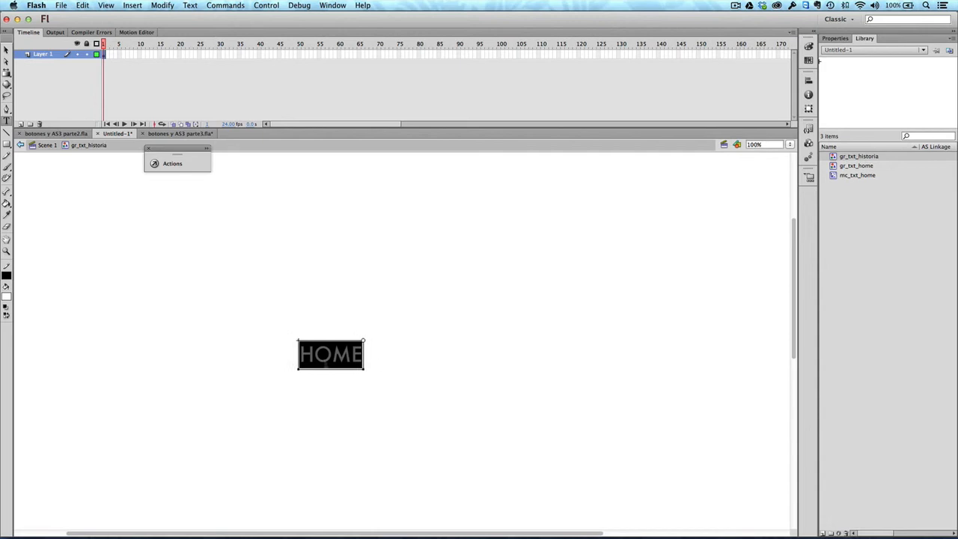
pyautogui.hscroll(-2, 326, 362)
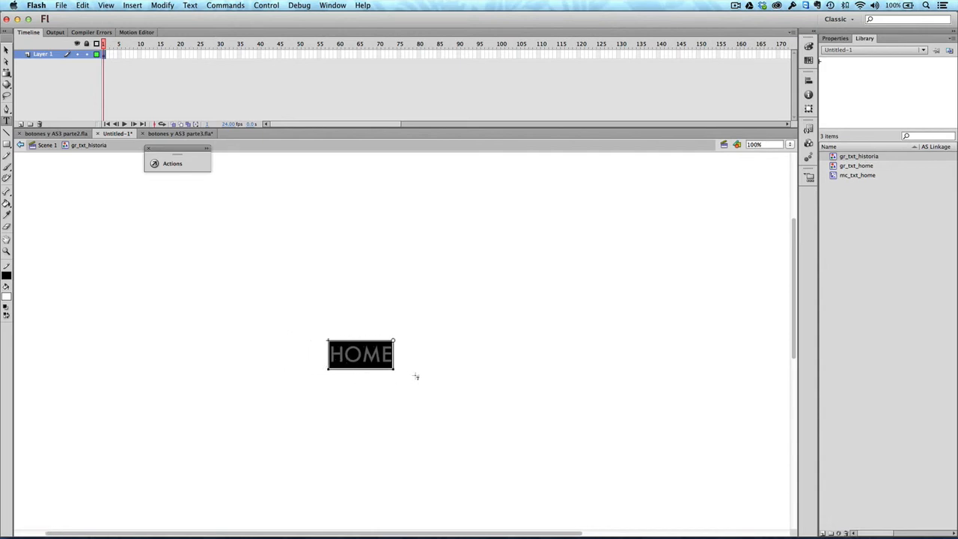
pyautogui.write('H')
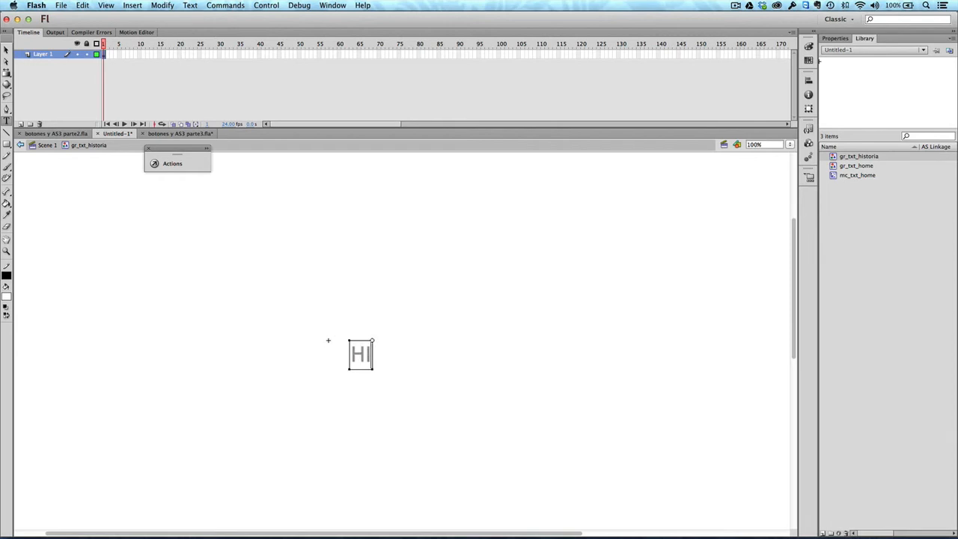
pyautogui.write('ISTORIA')
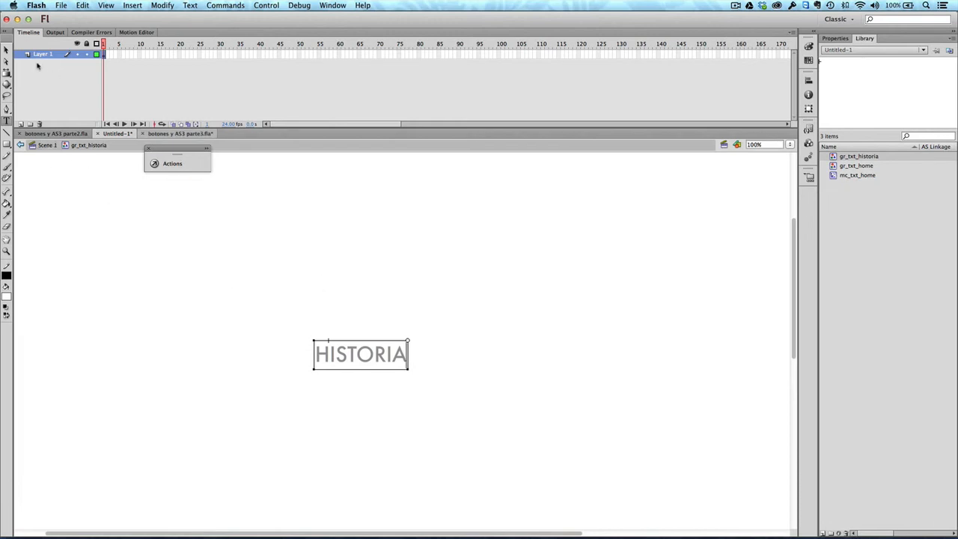
# Step: Nudge the HISTORIA text horizontally until its left edge lines up with the symbol's registration point
pyautogui.click(7, 49)
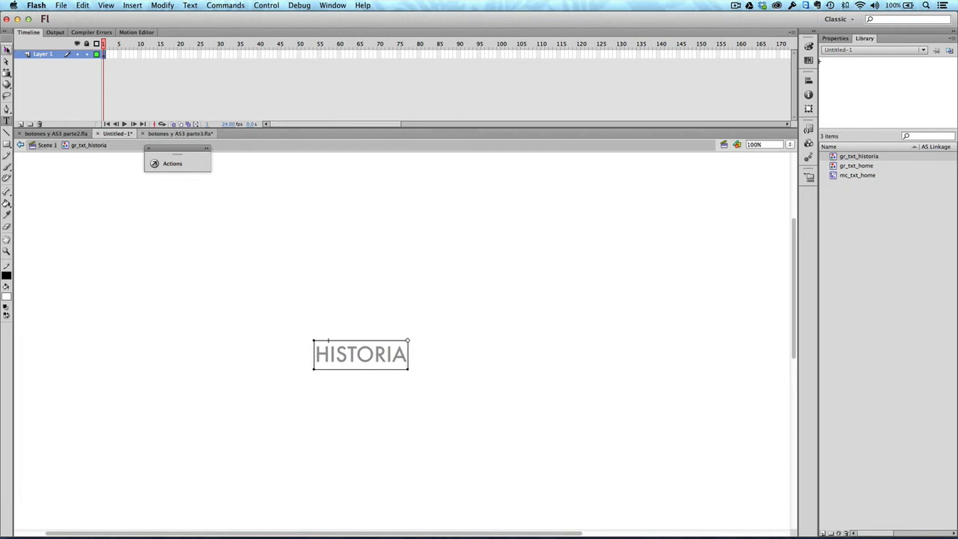
pyautogui.doubleClick(367, 354)
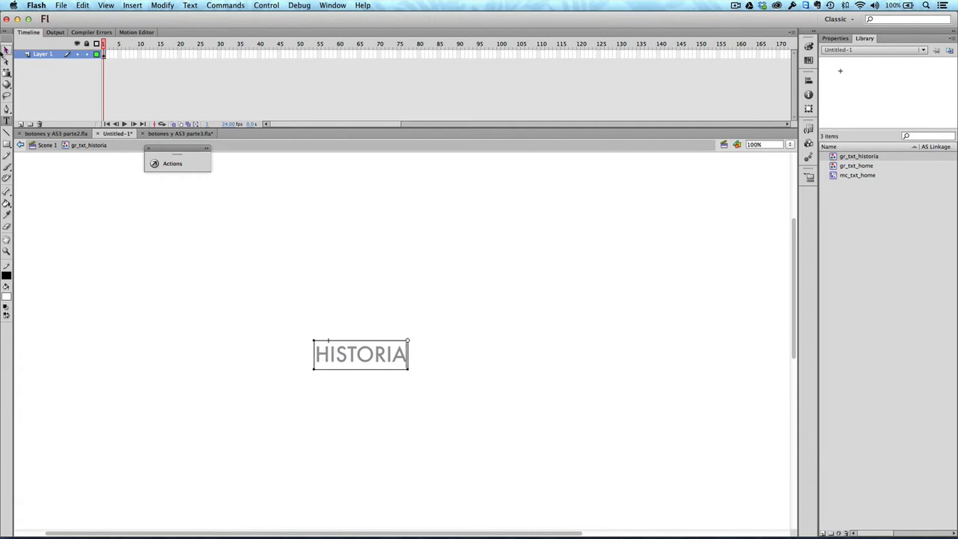
pyautogui.click(6, 49)
pyautogui.press('Right')
pyautogui.press('Right')
pyautogui.press('Right')
pyautogui.press('Right')
pyautogui.press('Right')
pyautogui.press('Right')
pyautogui.press('Right')
pyautogui.press('Right')
pyautogui.press('Right')
pyautogui.press('Right')
pyautogui.press('Right')
pyautogui.press('Right')
pyautogui.press('Right')
pyautogui.press('Right')
pyautogui.press('Right')
pyautogui.press('Right')
pyautogui.press('Right')
pyautogui.press('Right')
pyautogui.press('Right')
pyautogui.press('Right')
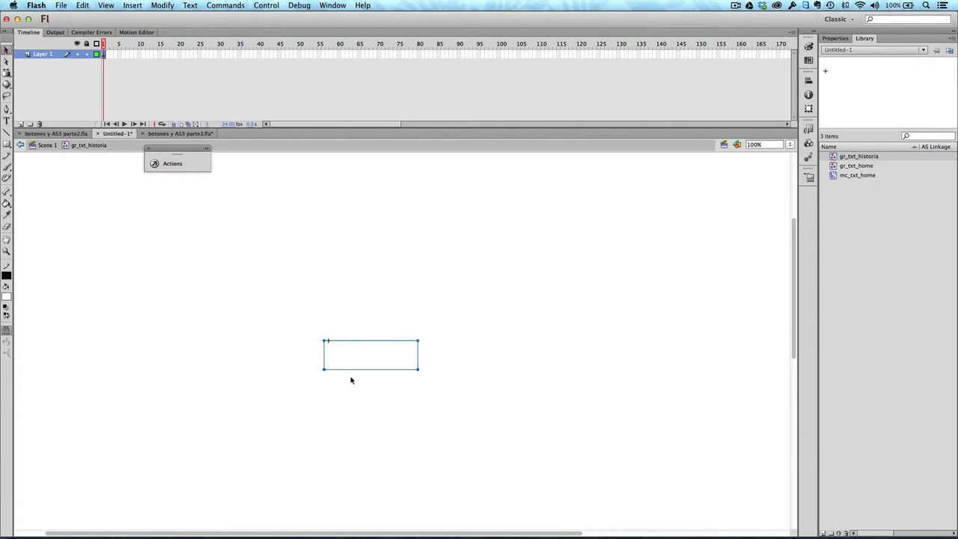
pyautogui.press('Left')
# Step: Duplicate the mc_txt_home movie clip in the library under the name mc_txt_historia
pyautogui.click(835, 180)
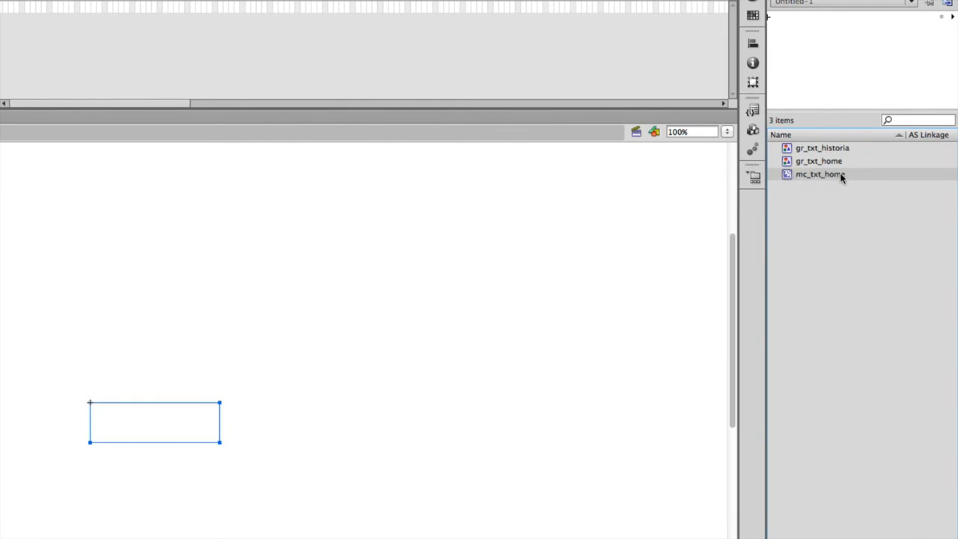
pyautogui.rightClick(787, 175)
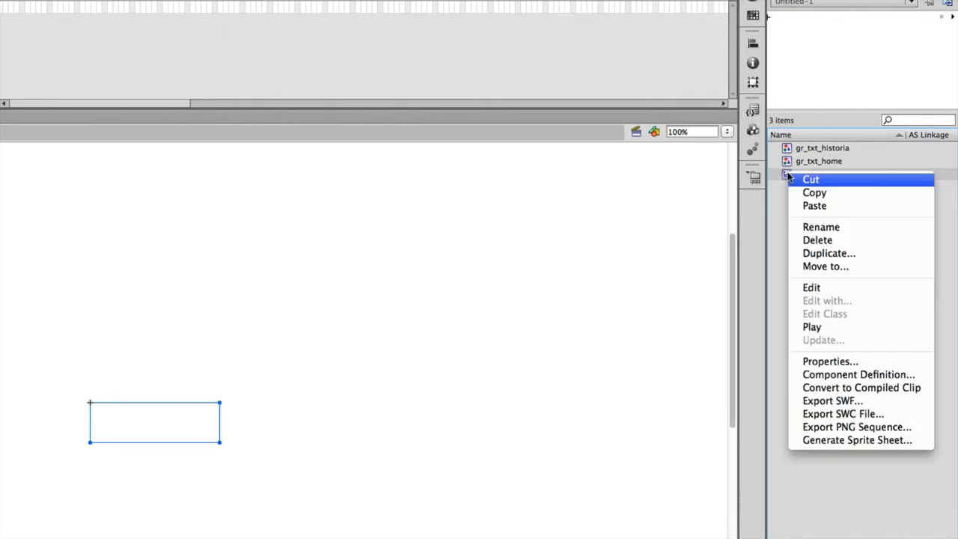
pyautogui.click(828, 254)
pyautogui.click(425, 252)
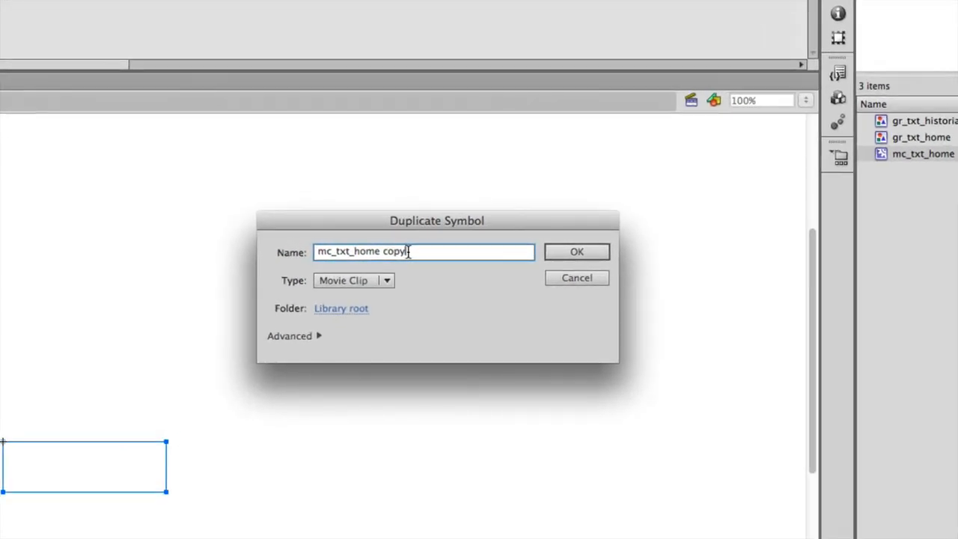
pyautogui.moveTo(411, 253); pyautogui.dragTo(369, 253)
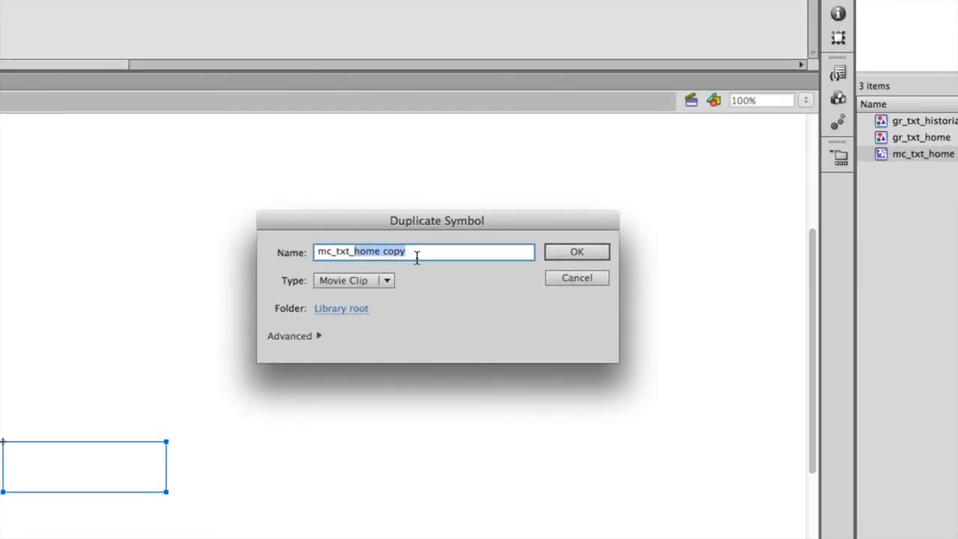
pyautogui.write('hist')
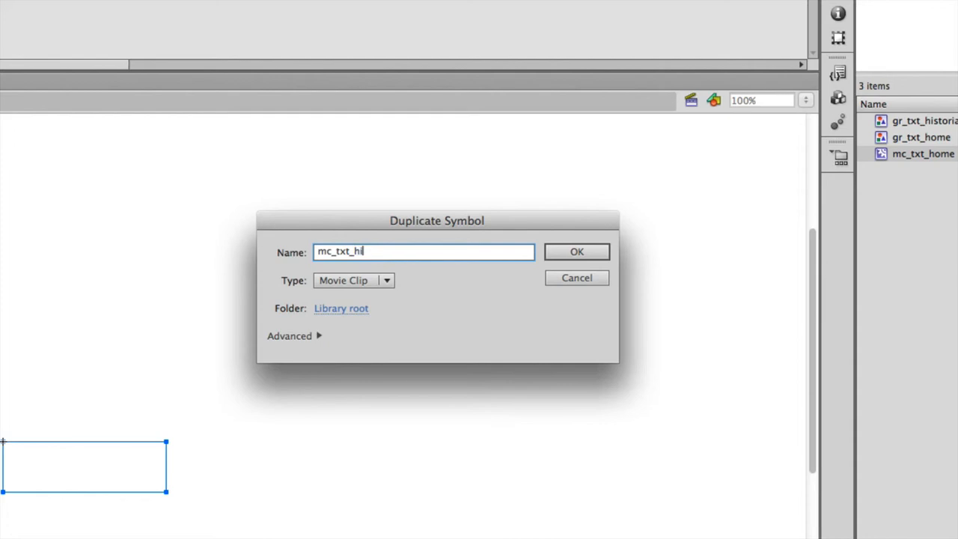
pyautogui.write('oria')
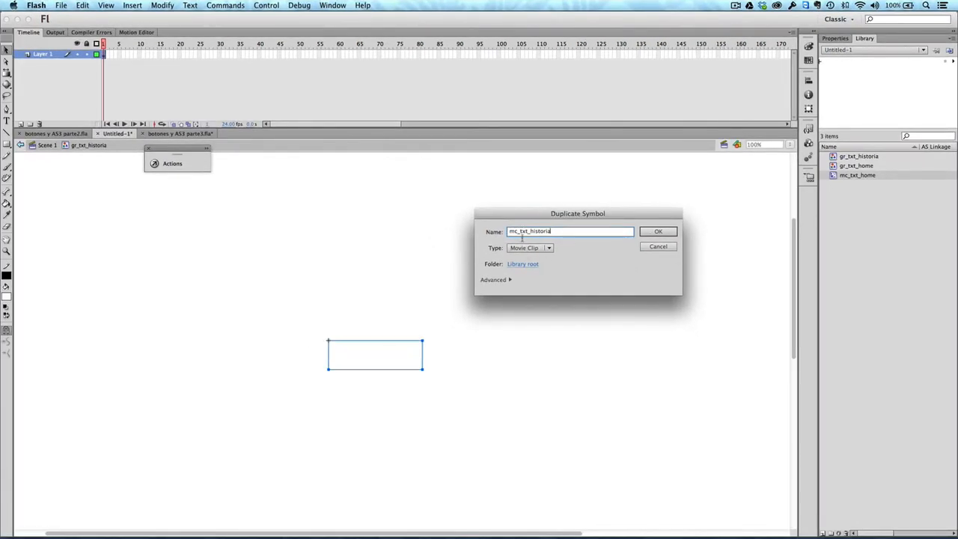
pyautogui.click(656, 233)
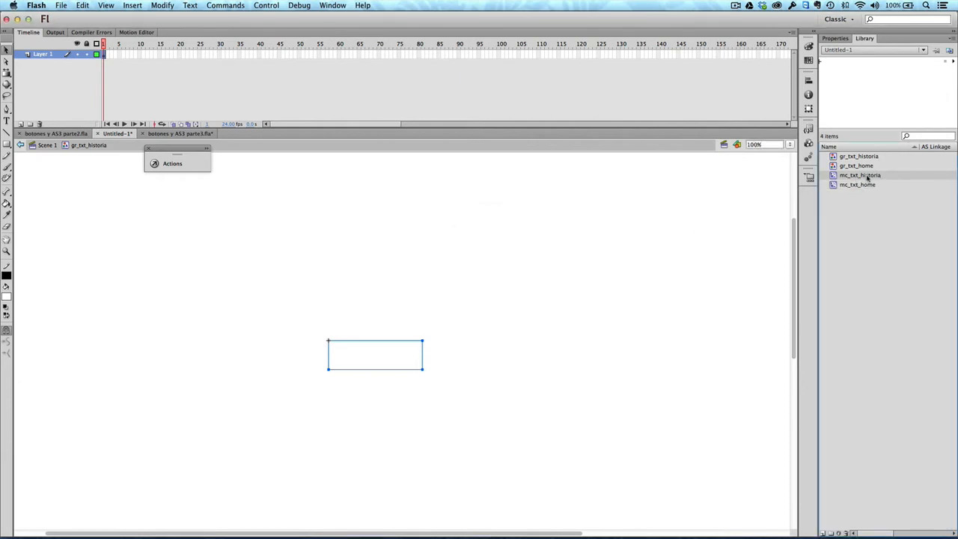
# Step: Open the mc_txt_historia movie clip and display its tween layer as outlines, with the playhead at frame 1
pyautogui.click(864, 186)
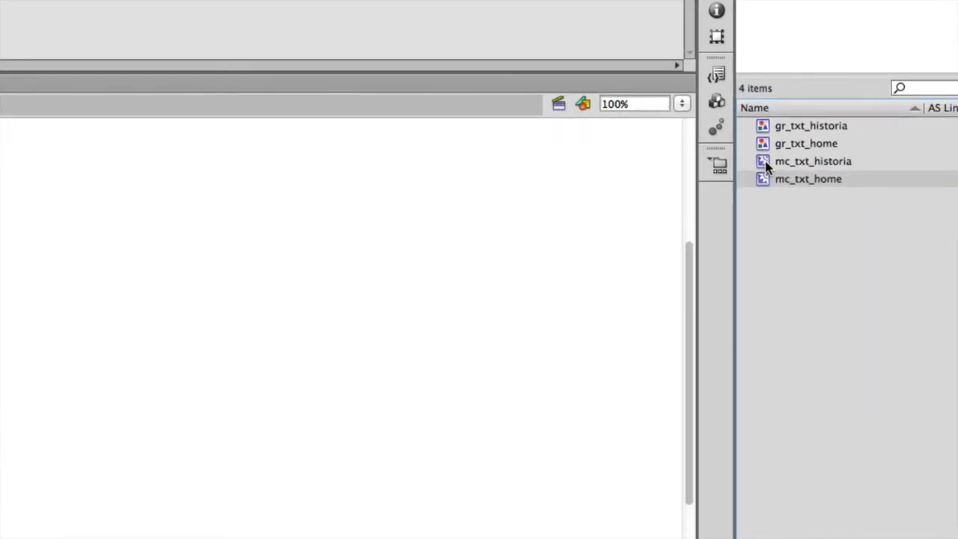
pyautogui.click(765, 166)
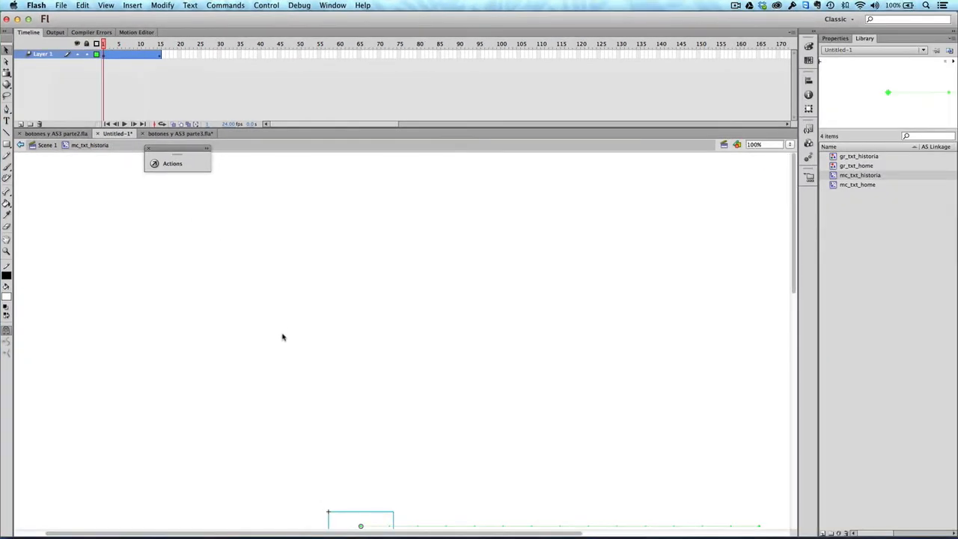
pyautogui.scroll(-5, 422, 411)
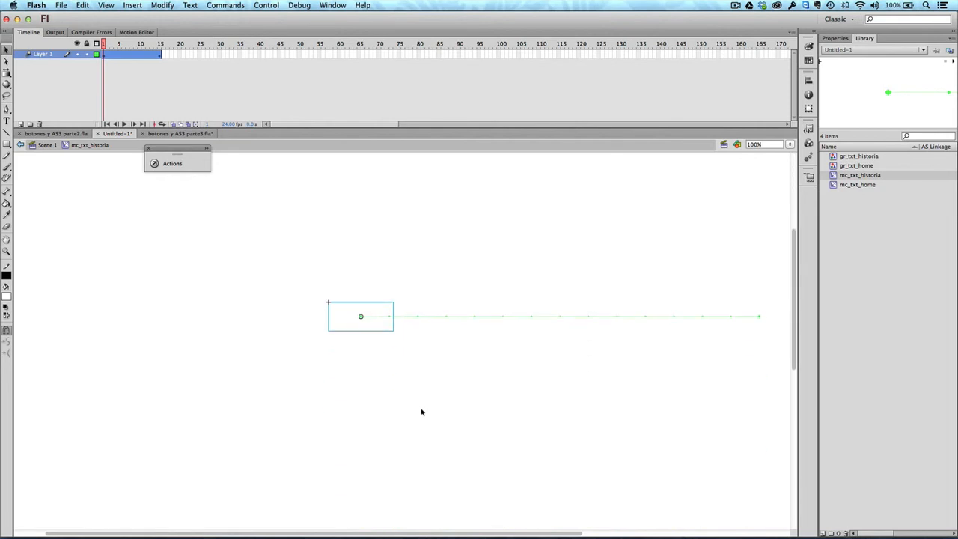
pyautogui.scroll(3, 418, 407)
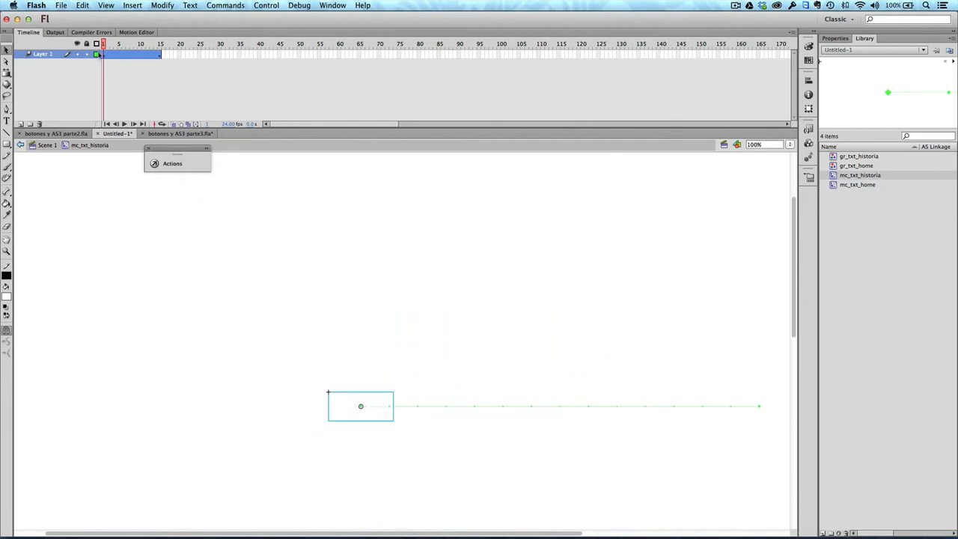
pyautogui.click(96, 55)
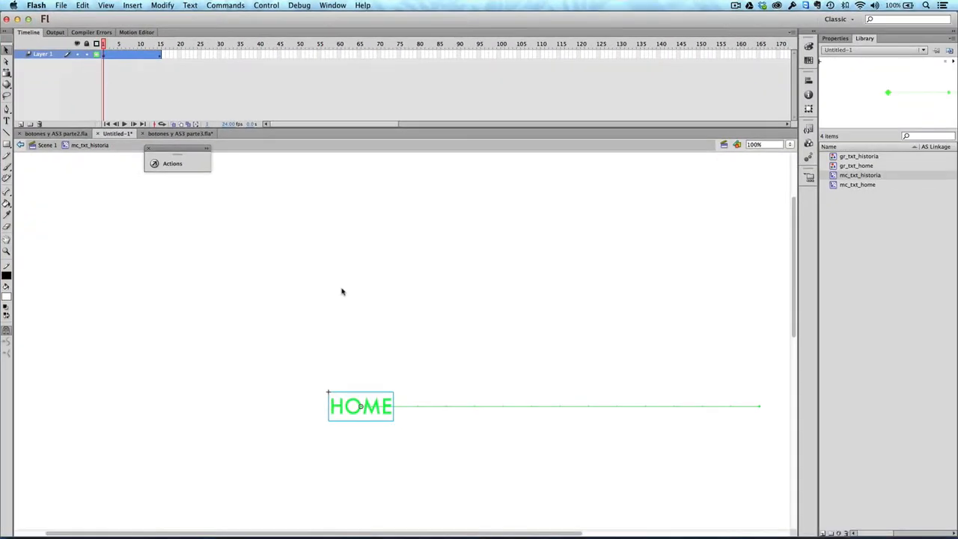
pyautogui.moveTo(104, 44)
pyautogui.mouseDown()
pyautogui.moveTo(156, 44)
pyautogui.moveTo(105, 45)
pyautogui.mouseUp()
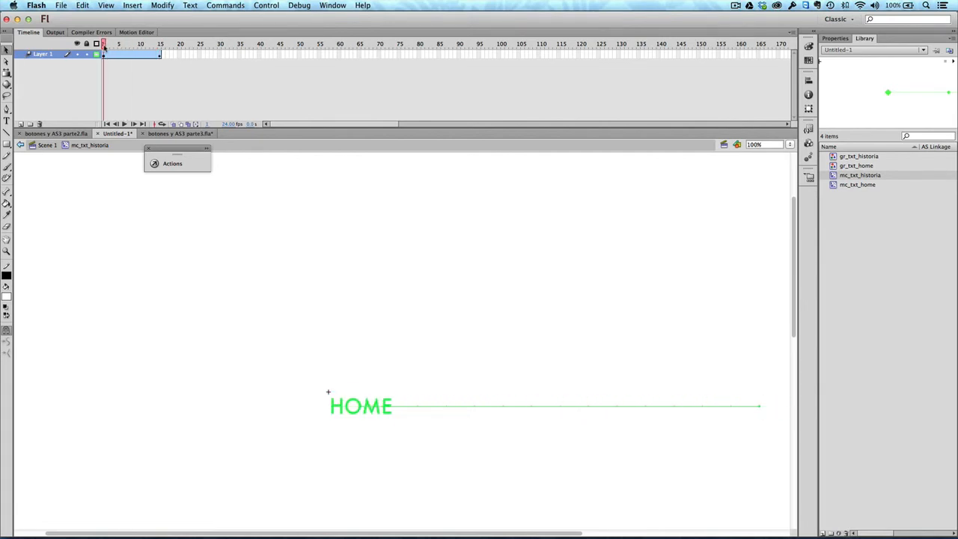
# Step: Swap the tweened HOME graphic in mc_txt_historia for the gr_txt_historia symbol and scrub through the tween to check it
pyautogui.click(104, 46)
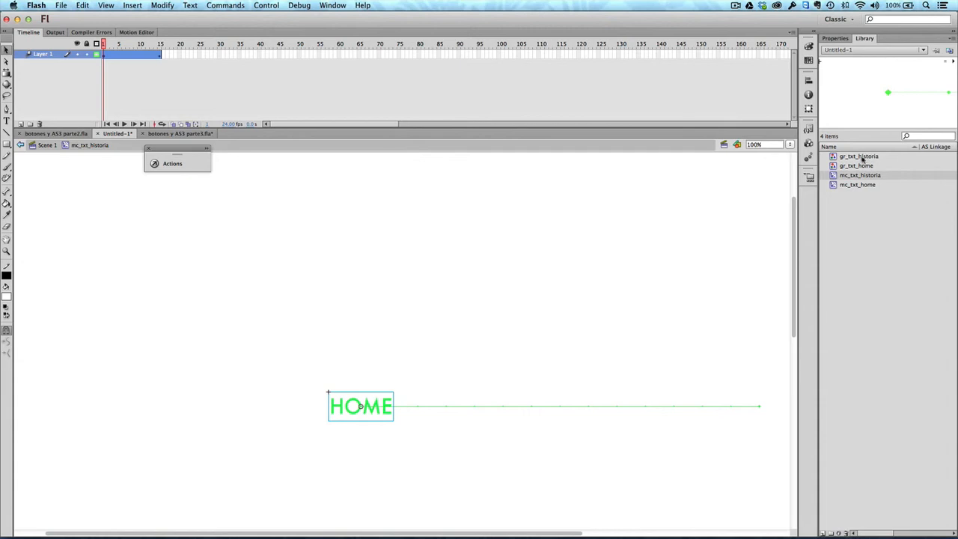
pyautogui.click(375, 427)
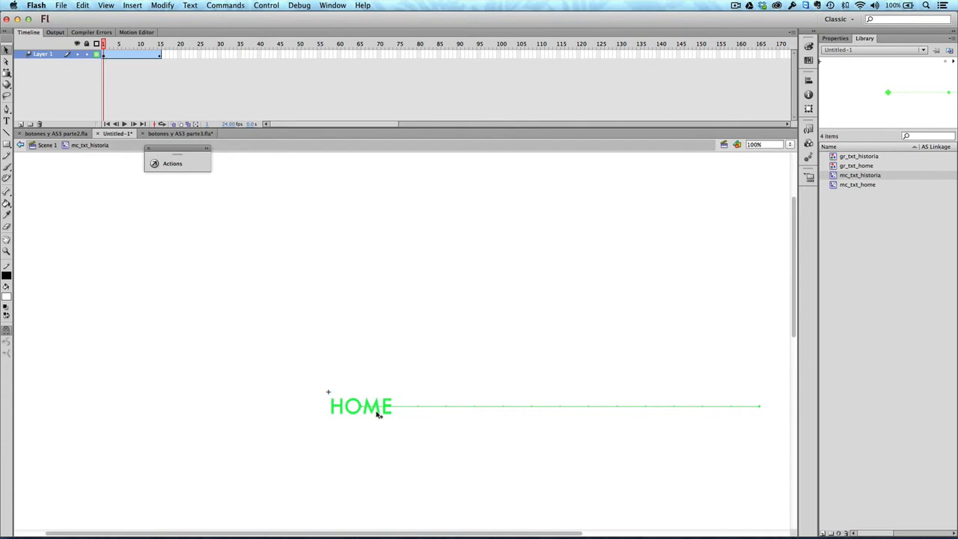
pyautogui.click(377, 413)
pyautogui.click(835, 38)
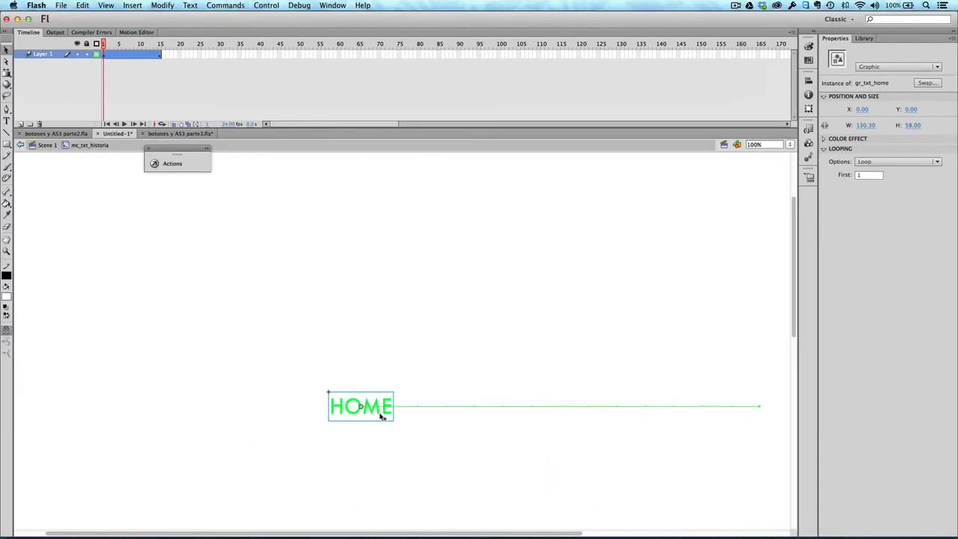
pyautogui.hscroll(-2, 382, 416)
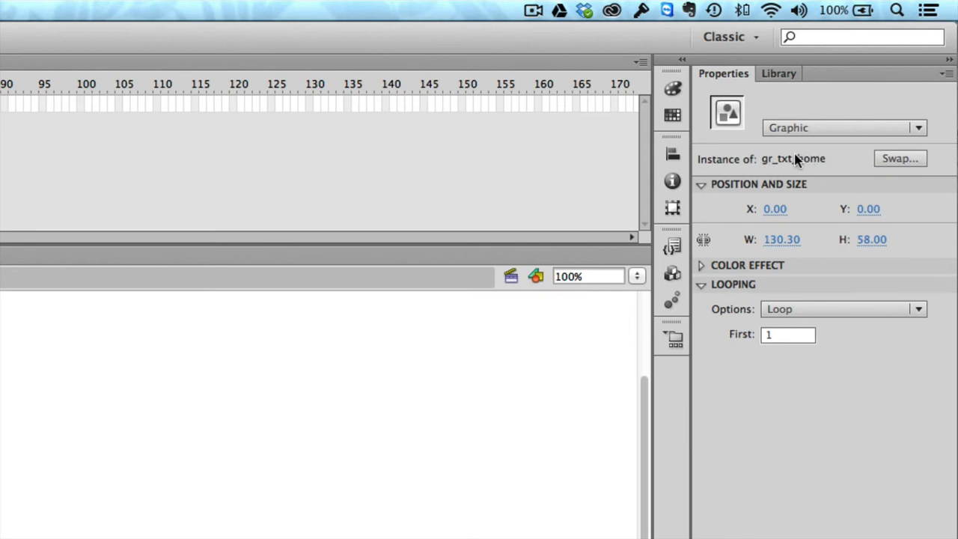
pyautogui.click(901, 161)
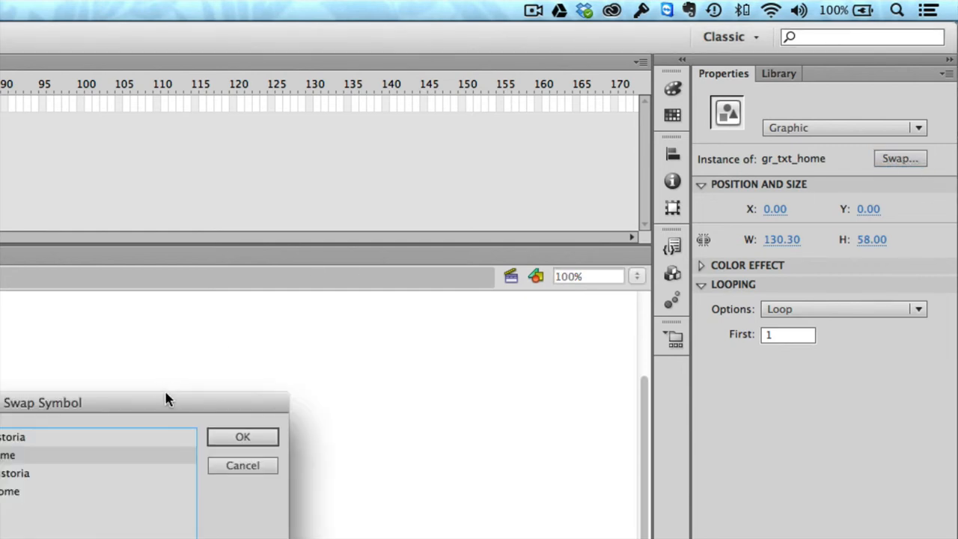
pyautogui.moveTo(178, 407); pyautogui.dragTo(541, 248)
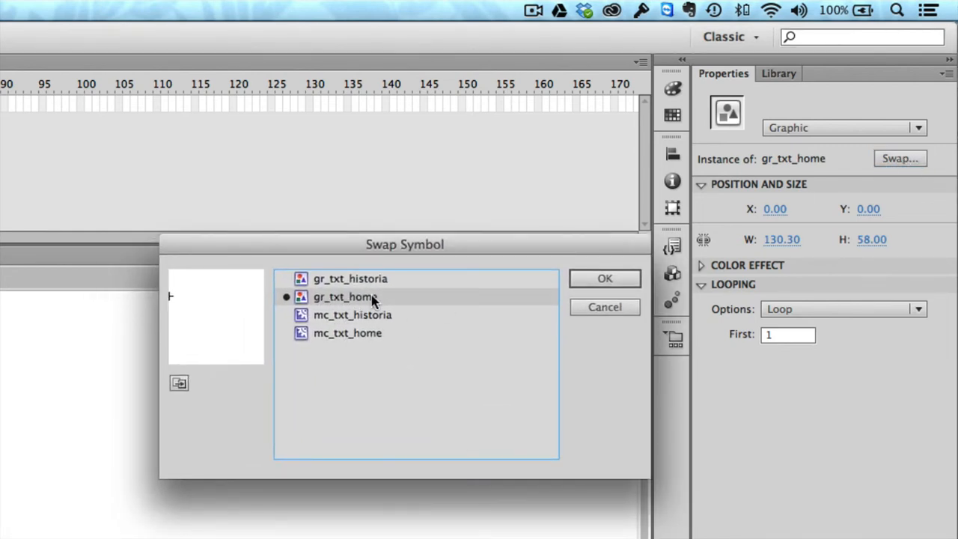
pyautogui.click(356, 280)
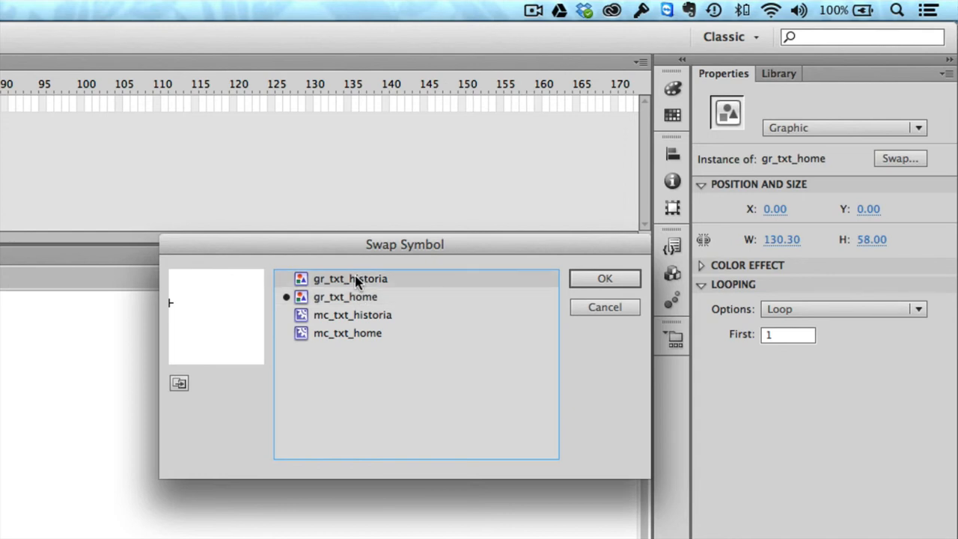
pyautogui.click(604, 279)
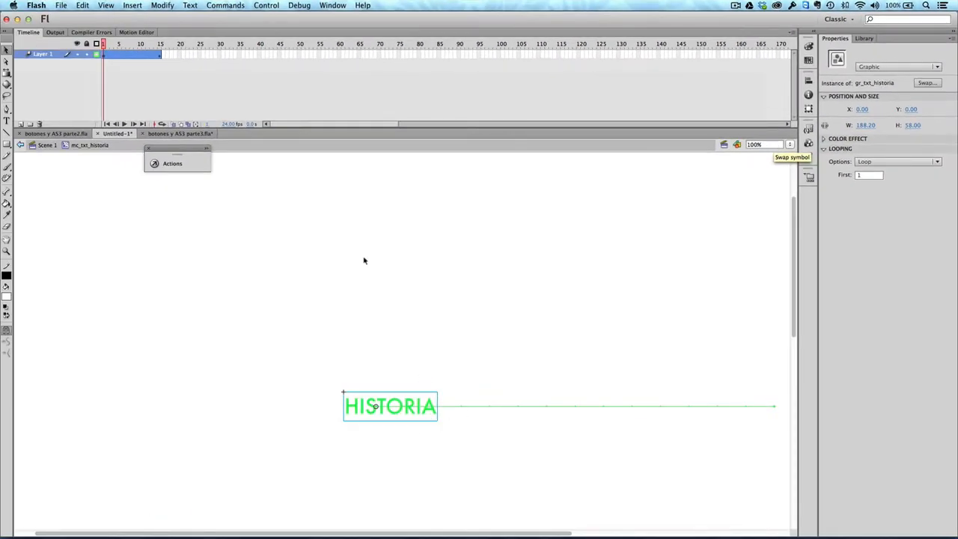
pyautogui.moveTo(103, 44); pyautogui.dragTo(160, 46)
pyautogui.click(102, 54)
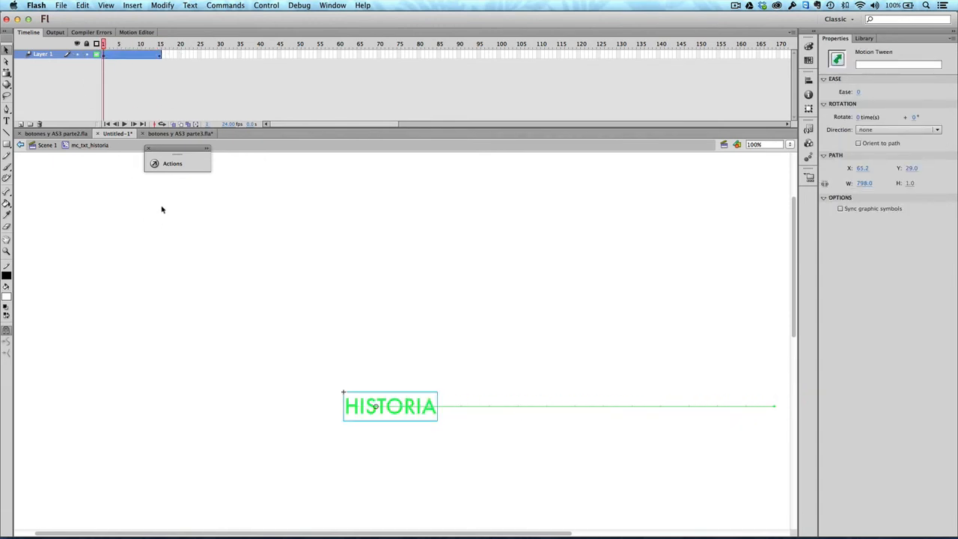
# Step: Return to Scene 1 and place an mc_txt_historia instance on the Textos layer, off the stage directly above HOME and right-aligned with it
pyautogui.click(46, 147)
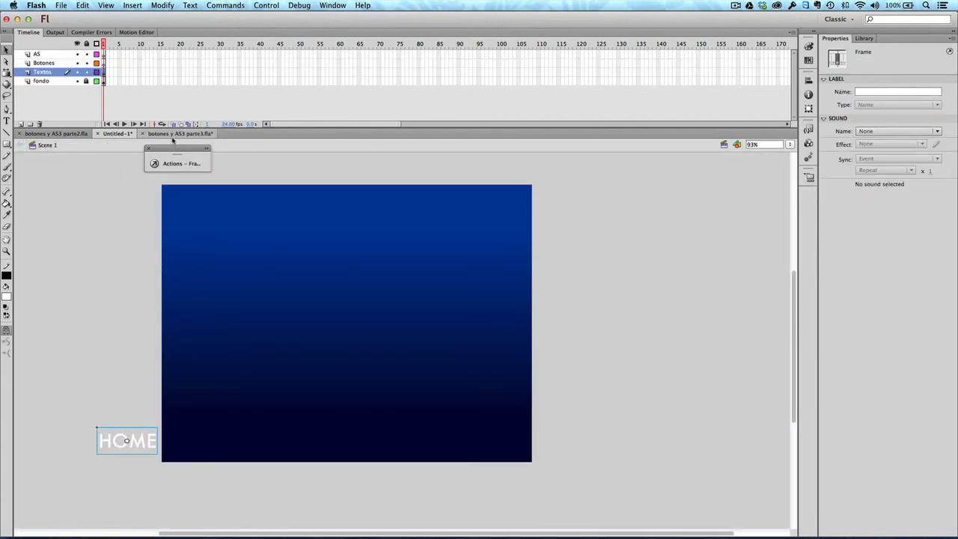
pyautogui.click(863, 39)
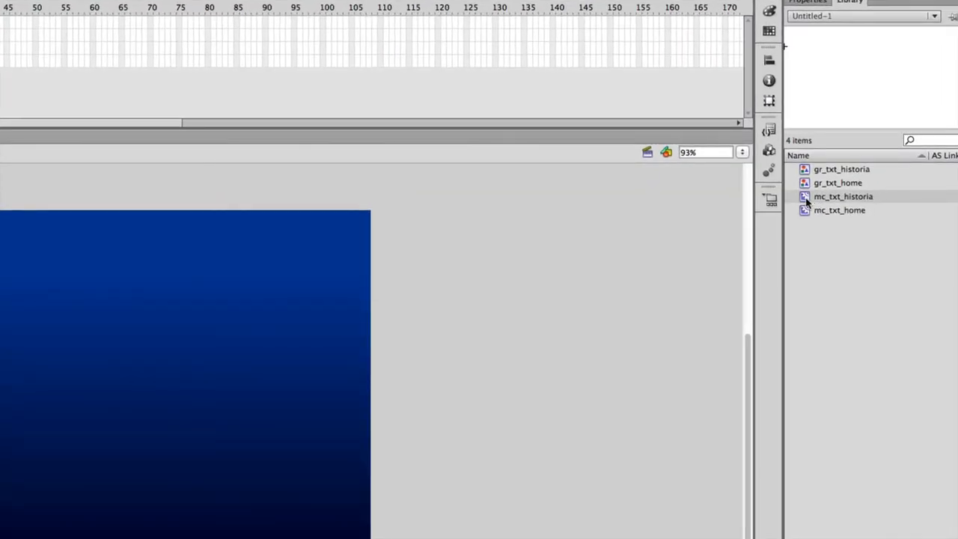
pyautogui.moveTo(805, 197); pyautogui.dragTo(314, 355)
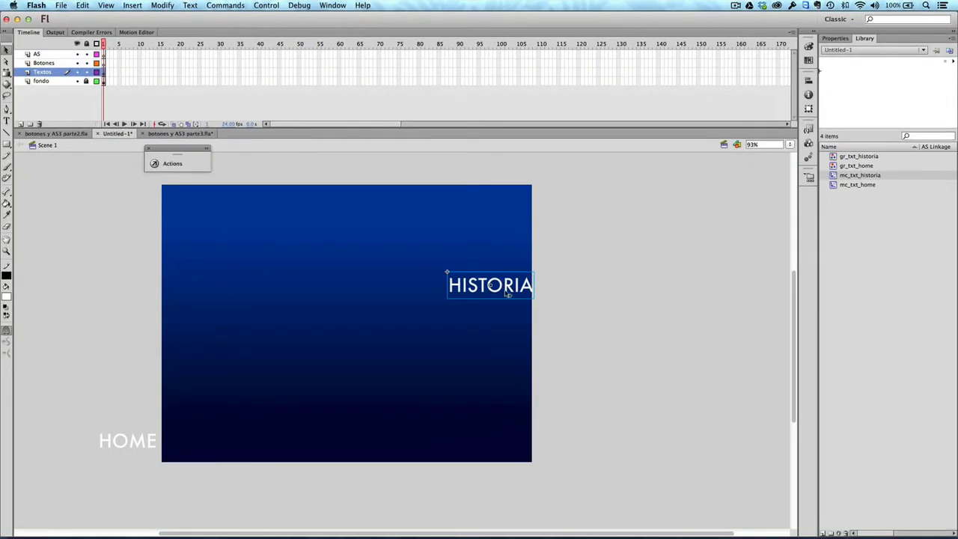
pyautogui.moveTo(509, 294); pyautogui.dragTo(135, 427)
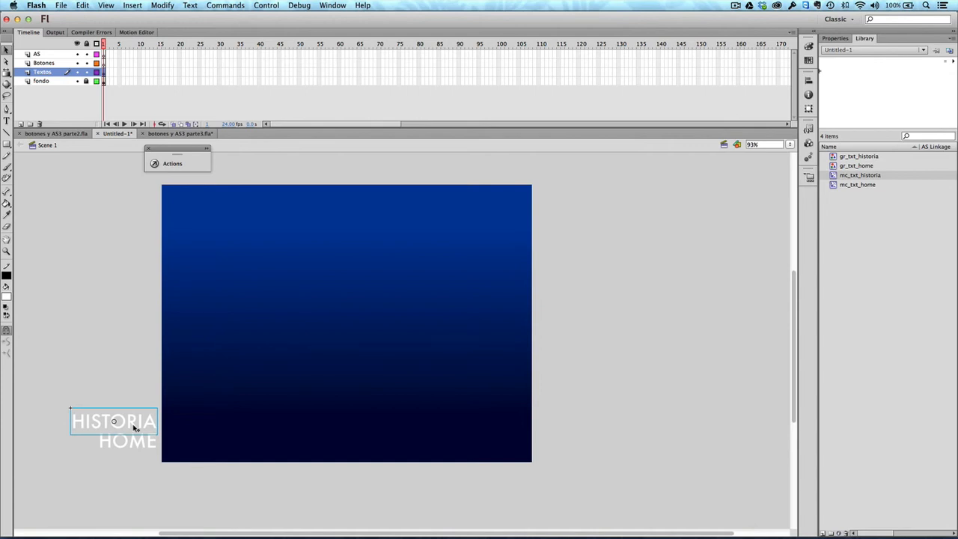
# Step: Test the movie to check both text animations, then view the finished example in botones y AS3 parte2.fla and return to Untitled-1
pyautogui.press('super+Return')
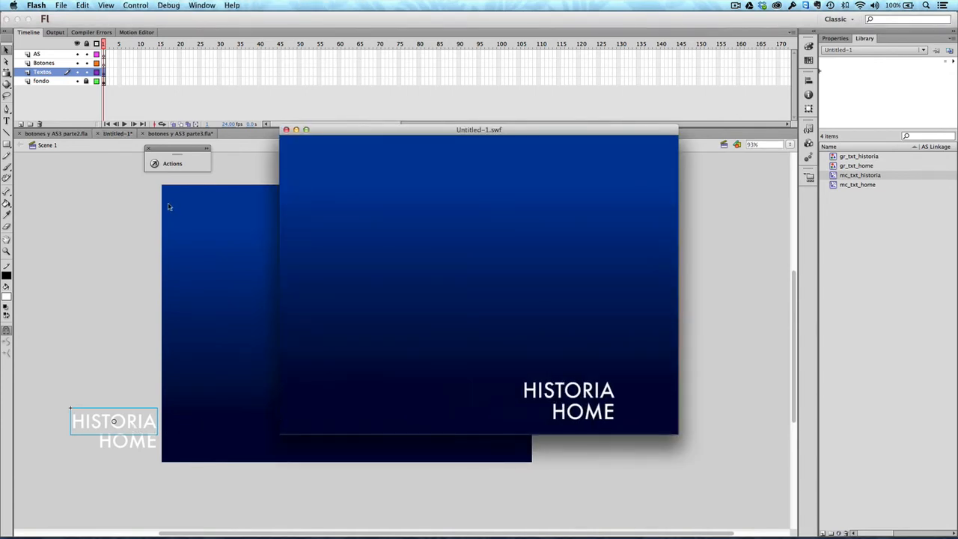
pyautogui.click(286, 130)
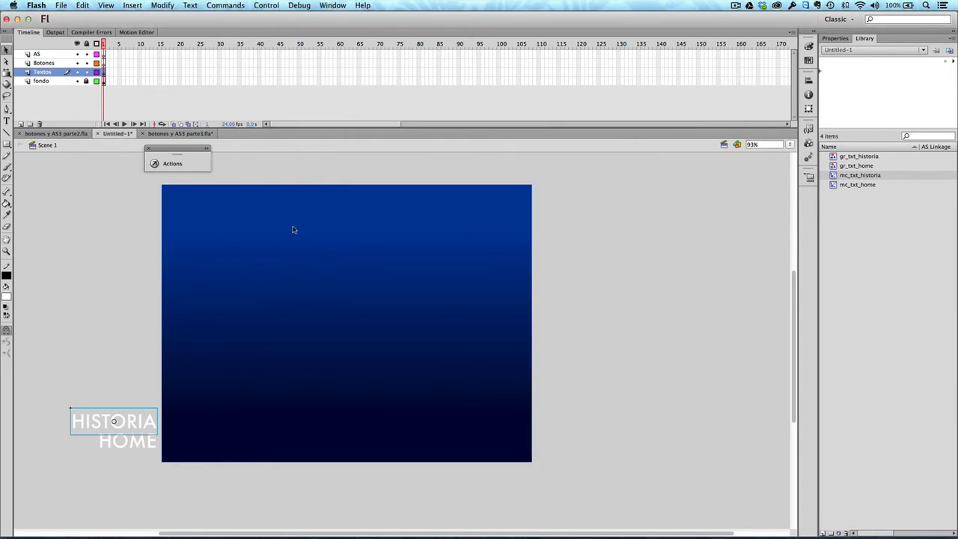
pyautogui.click(74, 134)
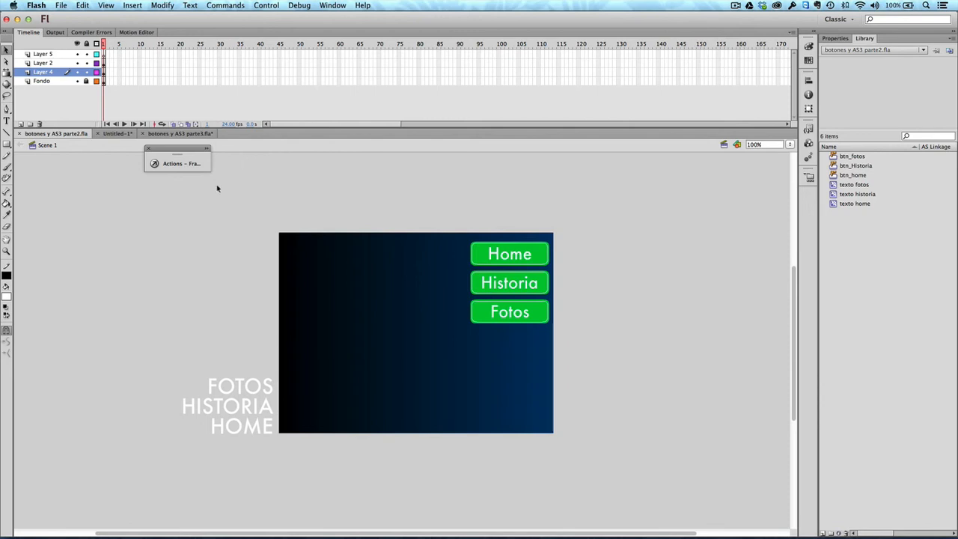
pyautogui.click(112, 134)
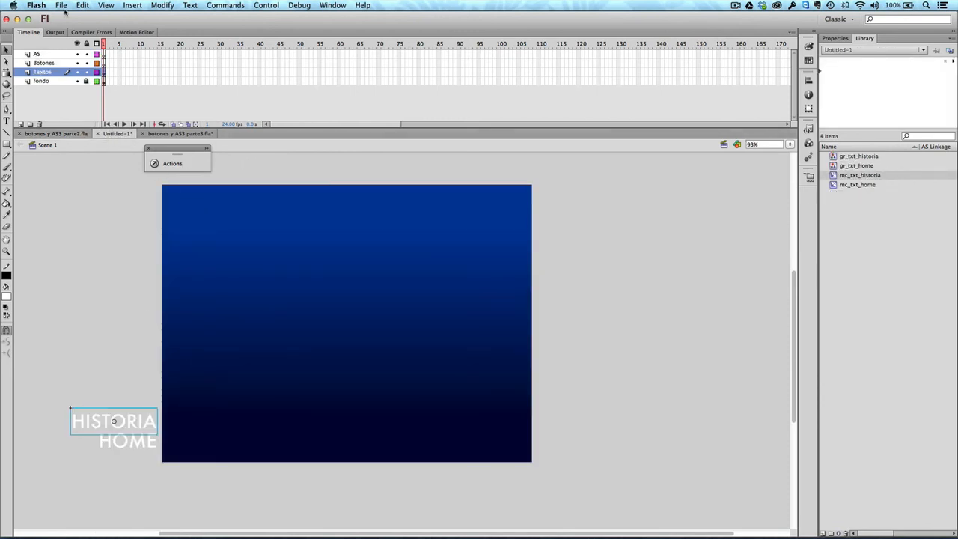
# Step: Start saving the untitled document and choose the mis documentos folder on the Desktop as its location
pyautogui.click(62, 5)
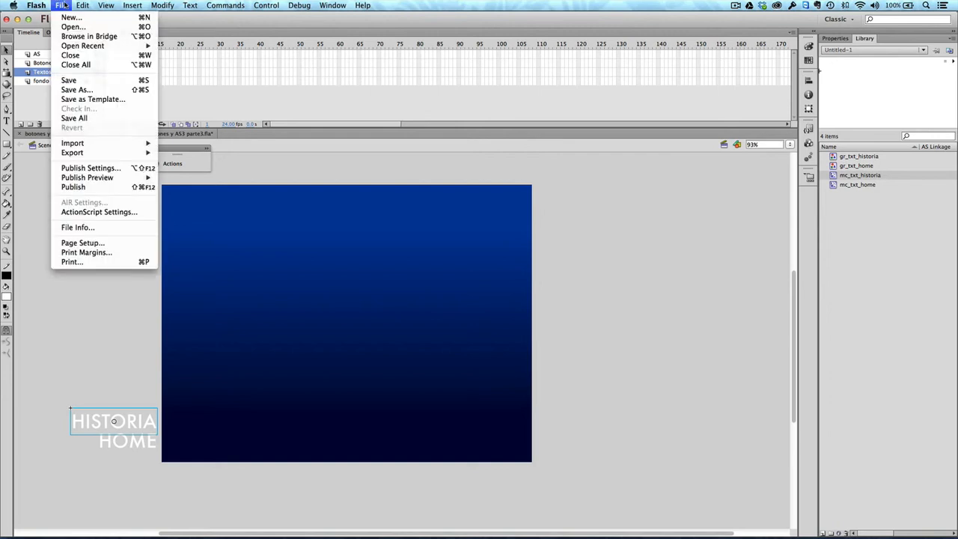
pyautogui.click(82, 83)
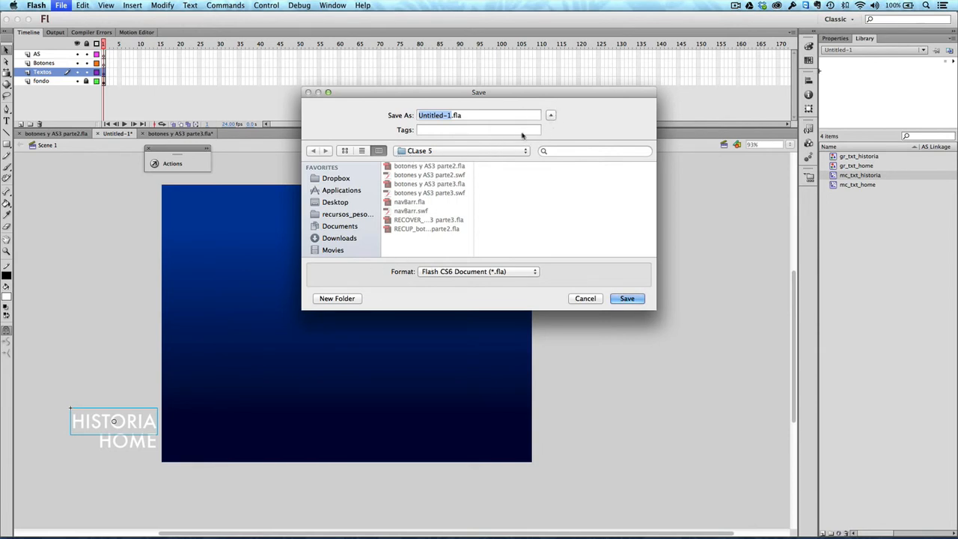
pyautogui.click(551, 116)
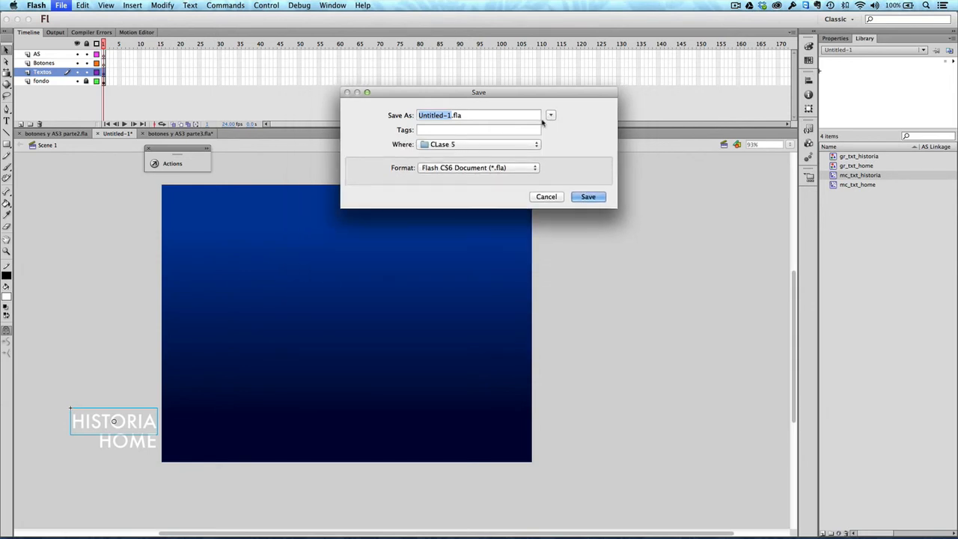
pyautogui.click(551, 115)
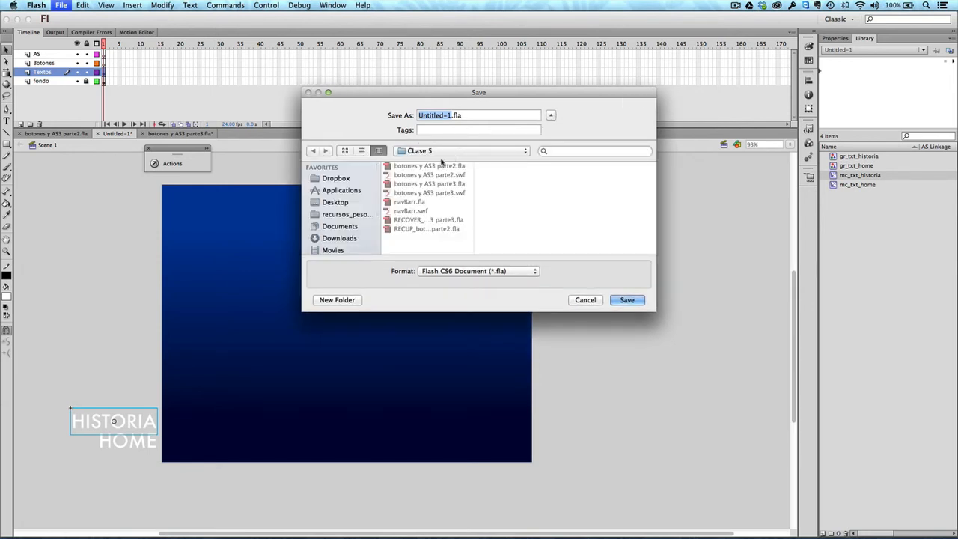
pyautogui.click(340, 227)
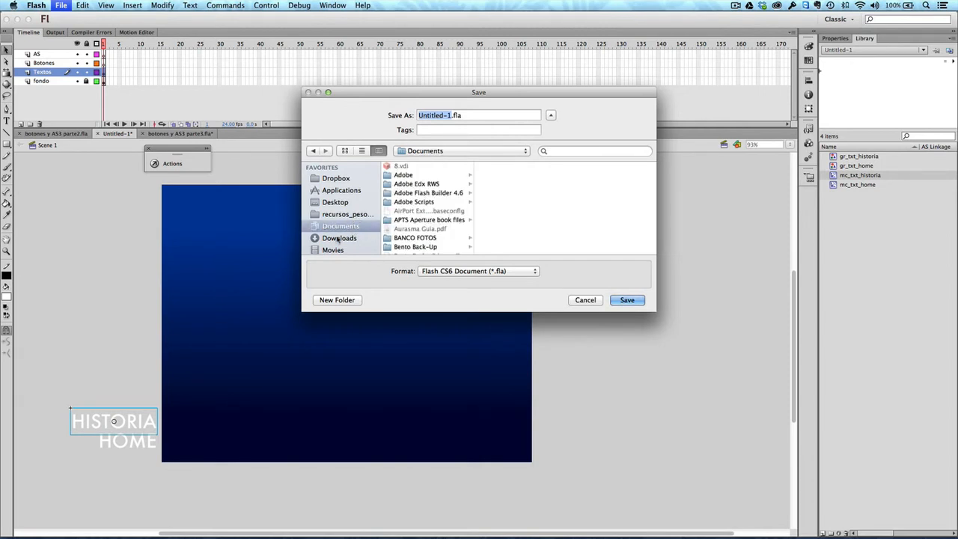
pyautogui.click(335, 202)
pyautogui.scroll(-1, 429, 224)
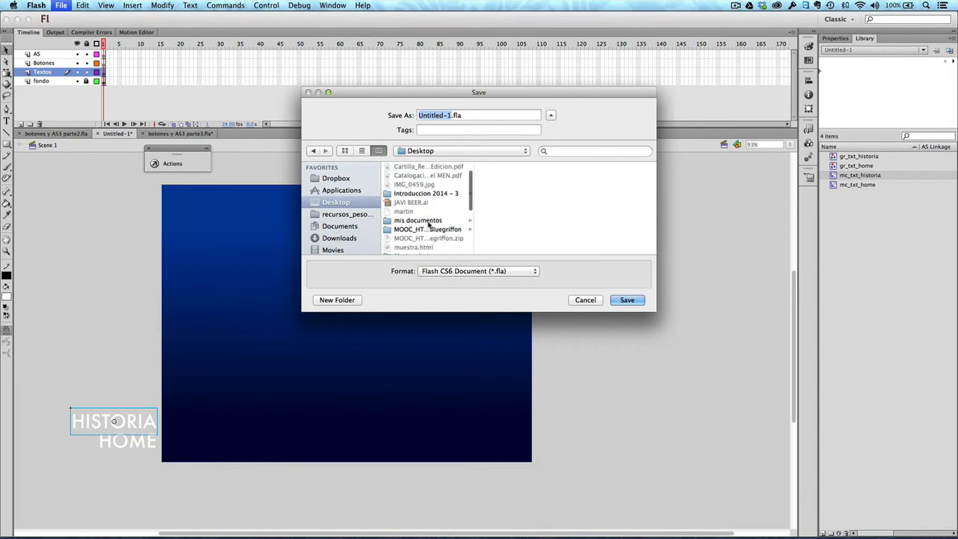
pyautogui.scroll(-3, 429, 223)
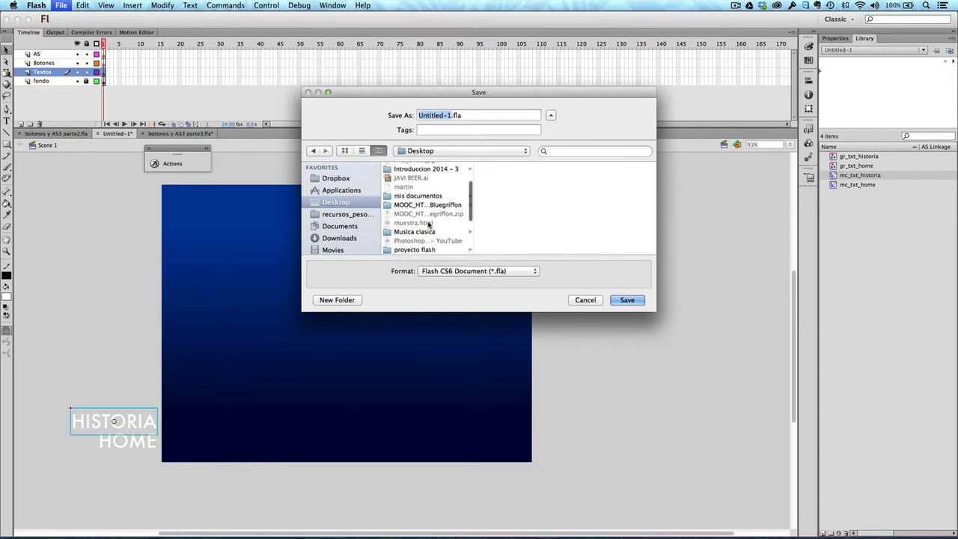
pyautogui.scroll(-2, 429, 223)
pyautogui.scroll(2, 428, 225)
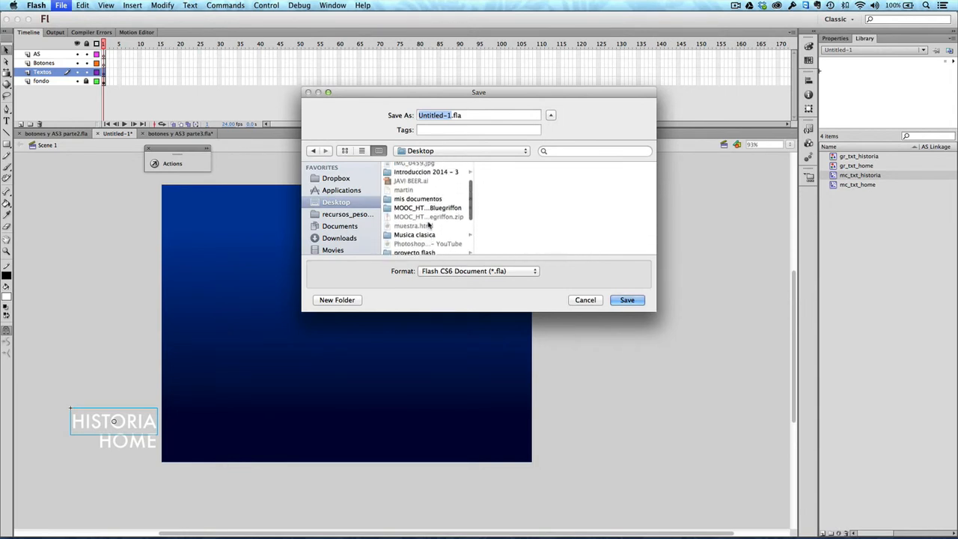
pyautogui.scroll(-5, 429, 224)
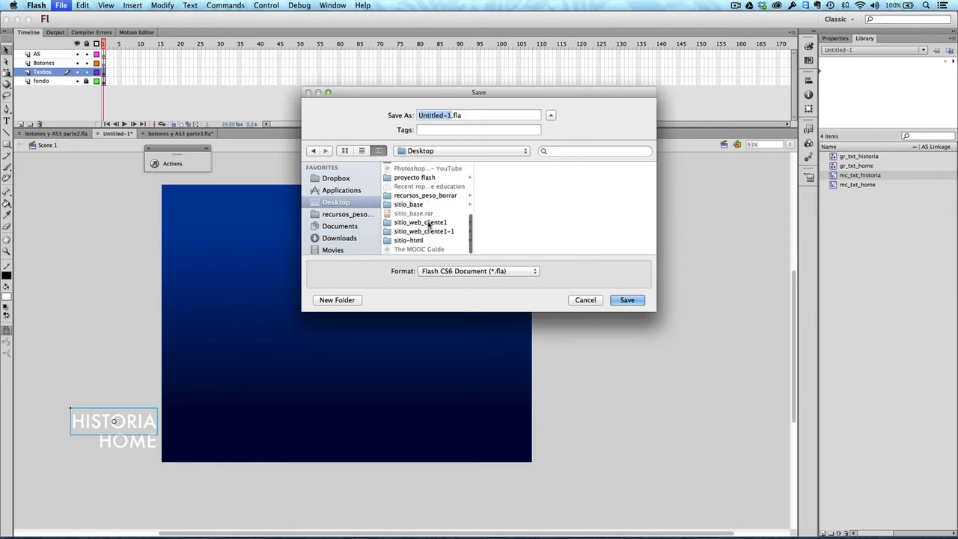
pyautogui.scroll(5, 421, 191)
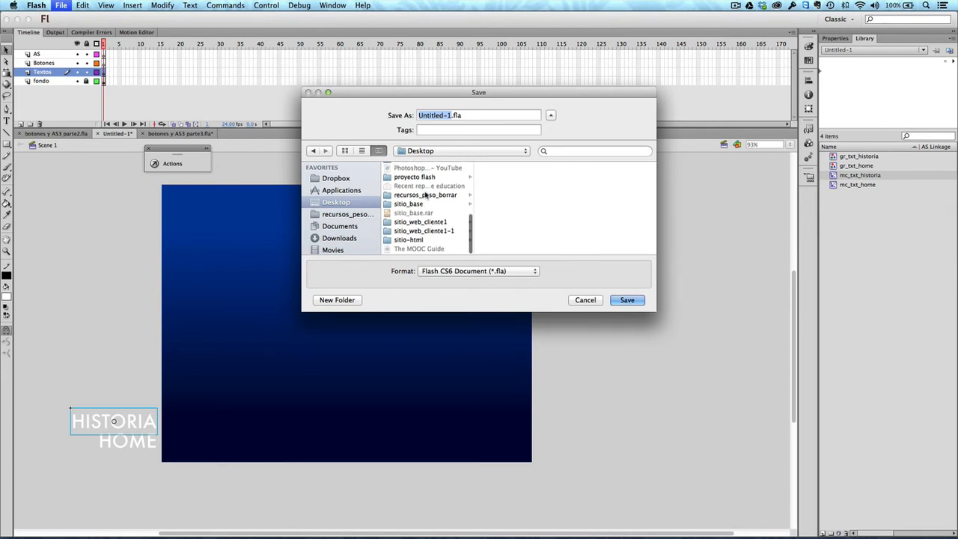
pyautogui.scroll(2, 424, 200)
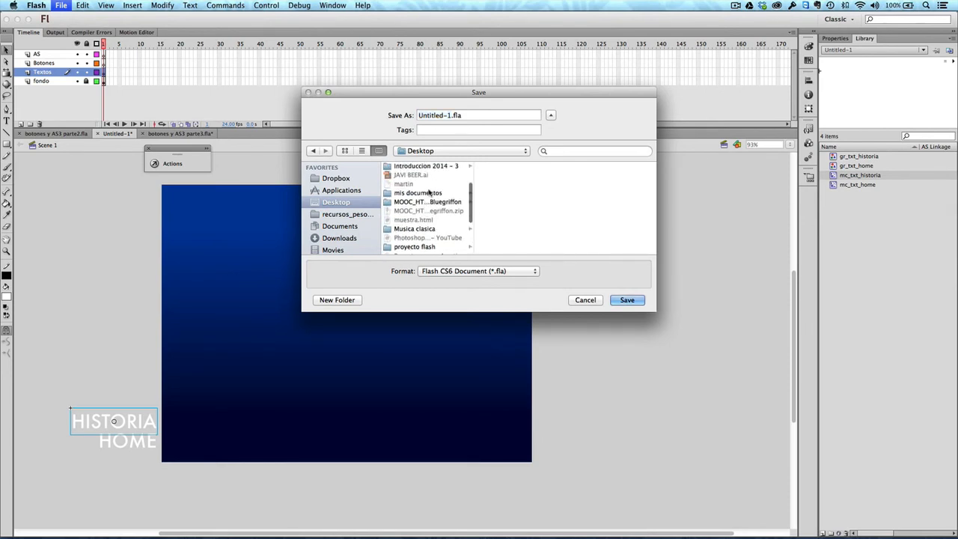
pyautogui.click(441, 194)
pyautogui.scroll(-3, 533, 204)
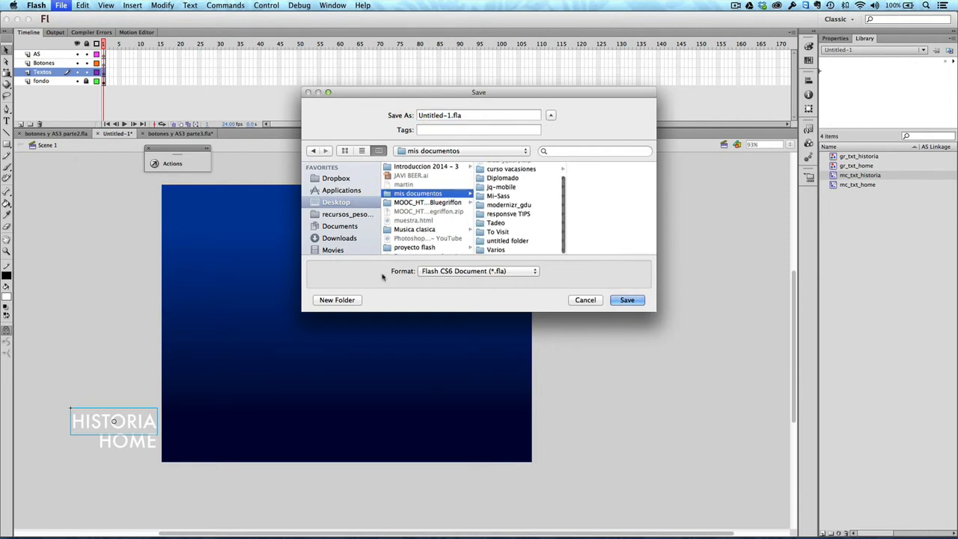
# Step: Create a new folder named Proyecto Flash inside mis documentos
pyautogui.click(339, 300)
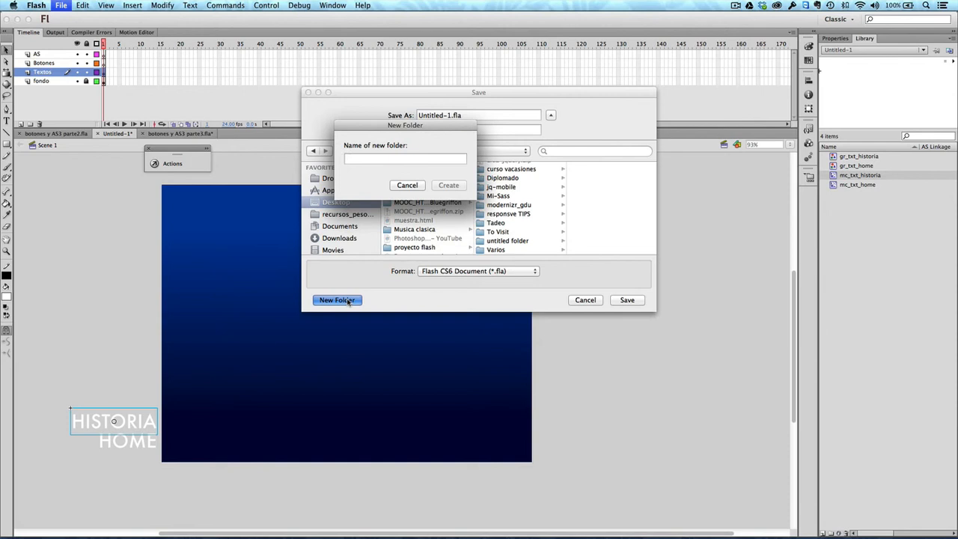
pyautogui.write('Pro')
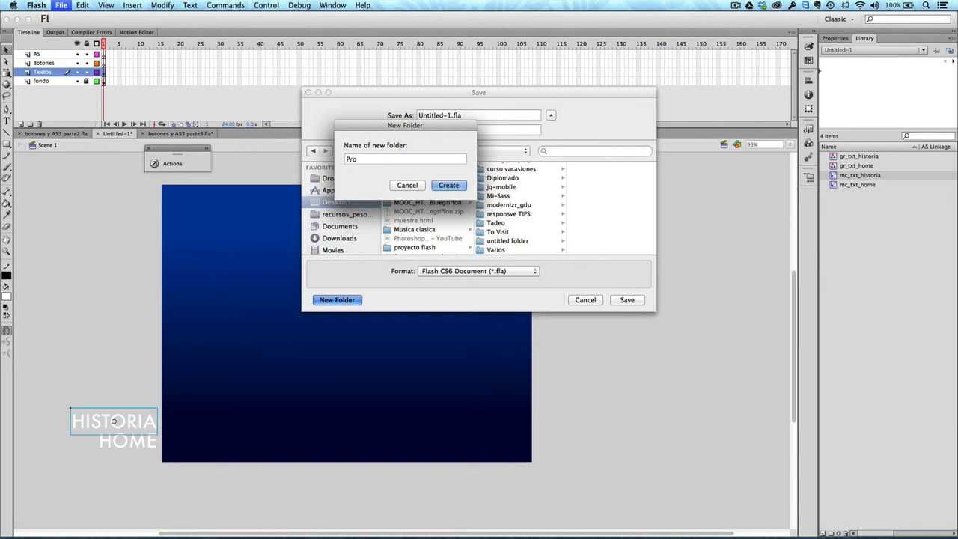
pyautogui.write('yecto Flash')
pyautogui.click(447, 186)
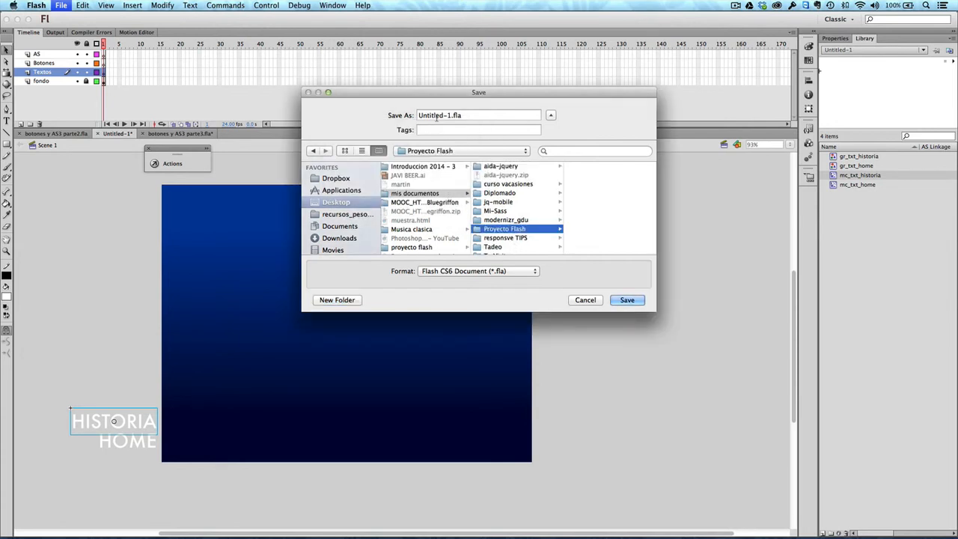
# Step: Save the document as Proyecto.fla in the Proyecto Flash folder and test the movie
pyautogui.moveTo(451, 115); pyautogui.dragTo(390, 116)
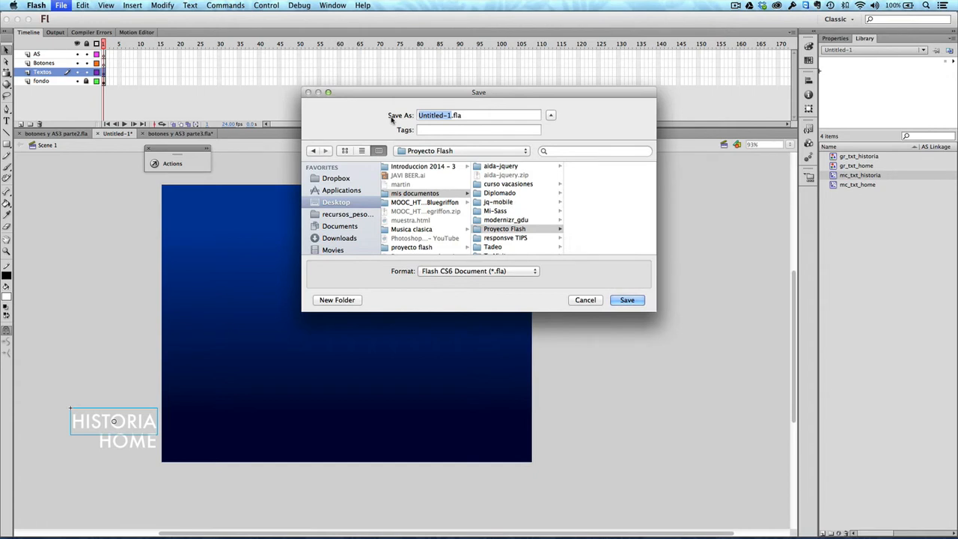
pyautogui.write('Proyecto')
pyautogui.click(640, 302)
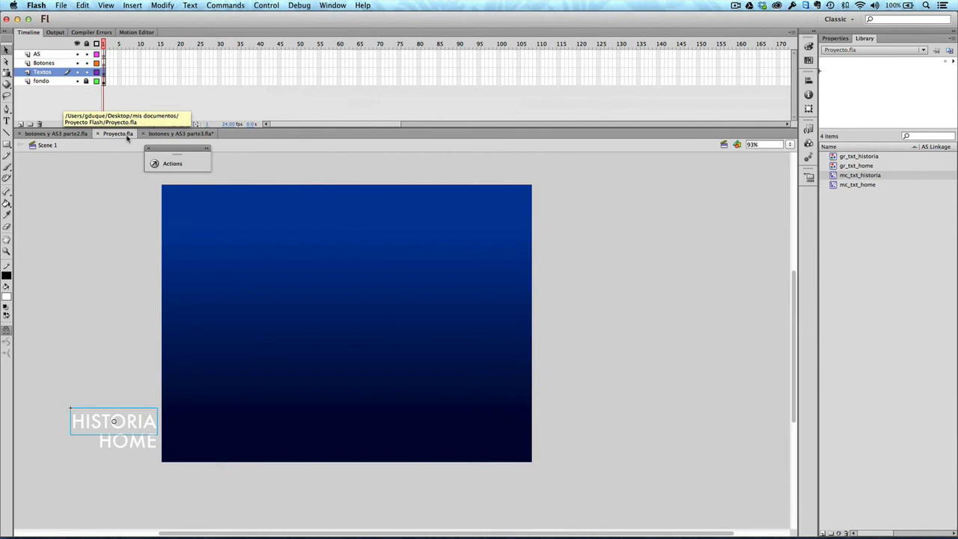
pyautogui.press('super+Return')
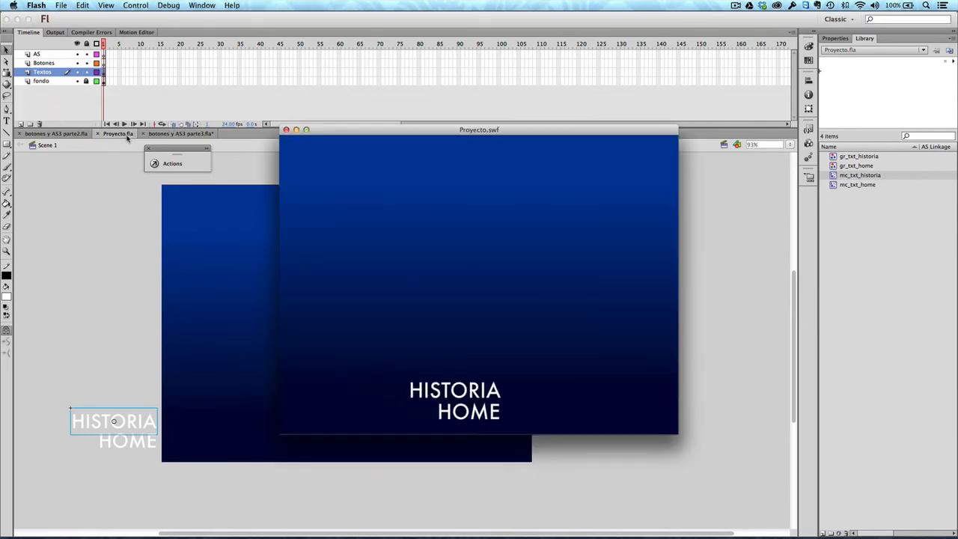
# Step: Close the test movie and check Proyecto.fla in Finder, in the Proyecto Flash folder inside mis documentos on the Desktop
pyautogui.click(286, 130)
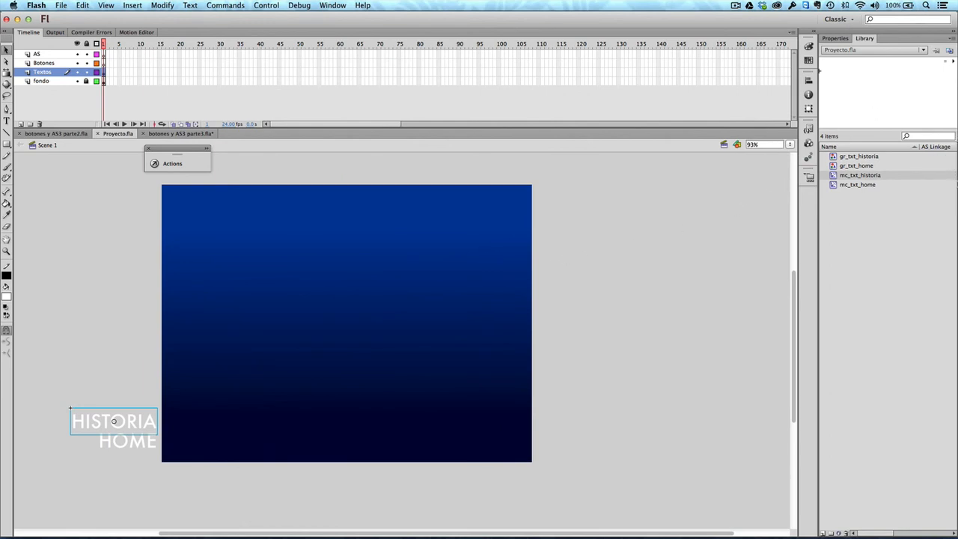
pyautogui.click(28, 19)
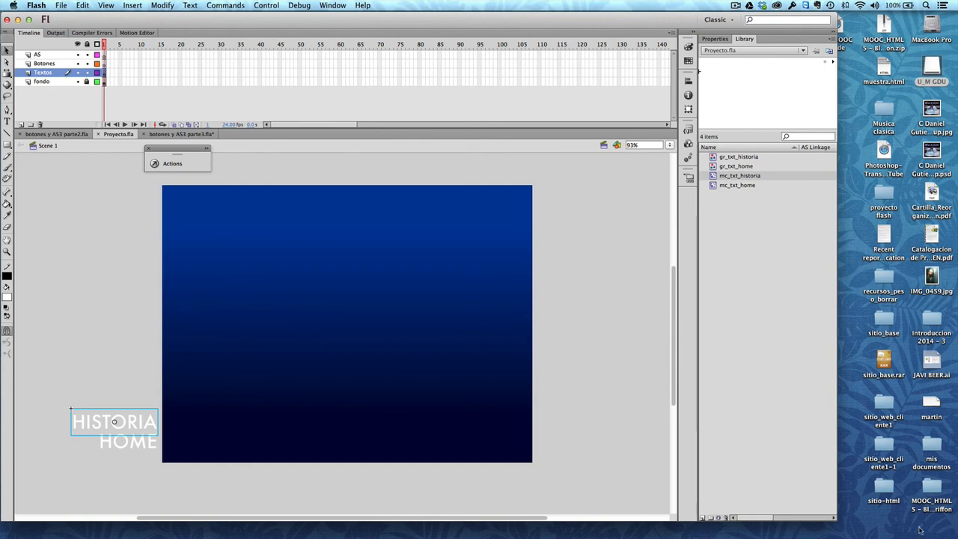
pyautogui.doubleClick(931, 447)
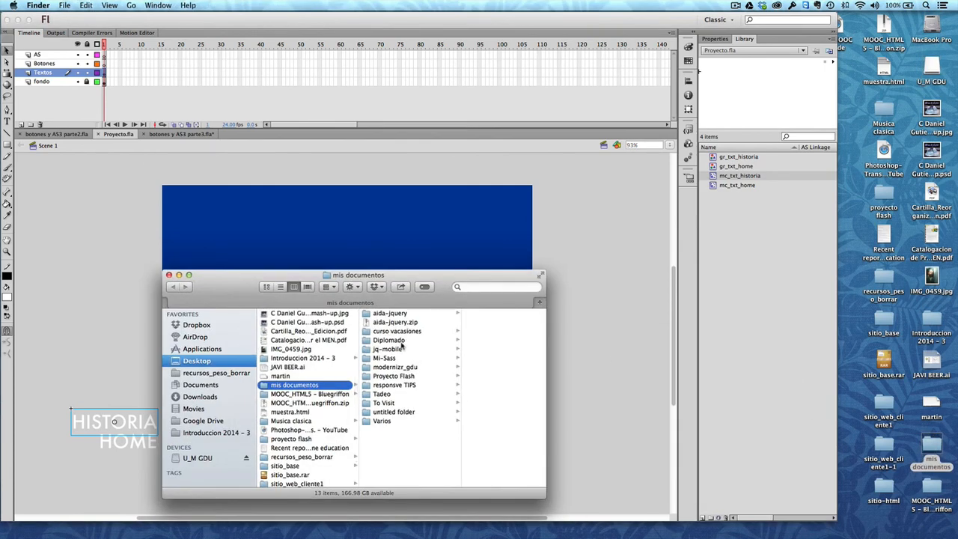
pyautogui.click(395, 377)
pyautogui.click(468, 314)
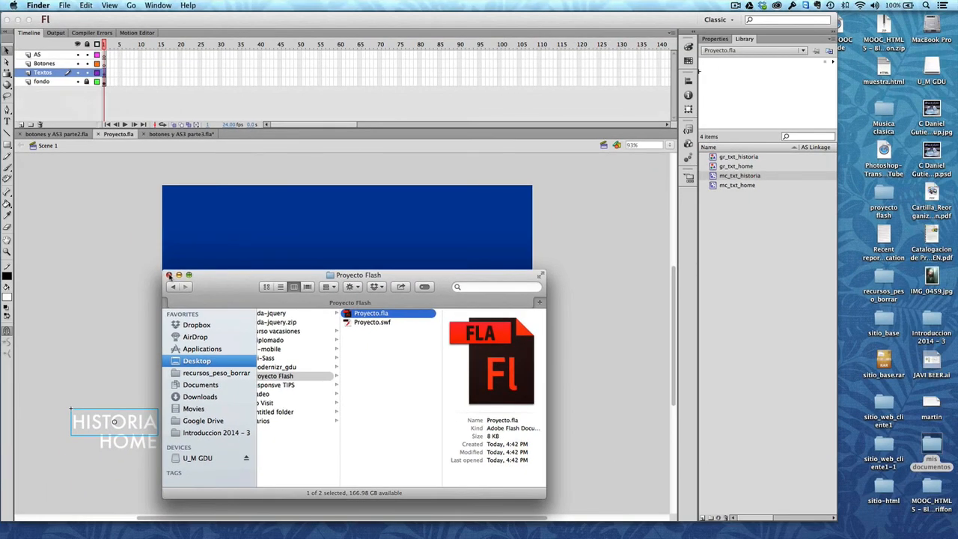
pyautogui.click(169, 276)
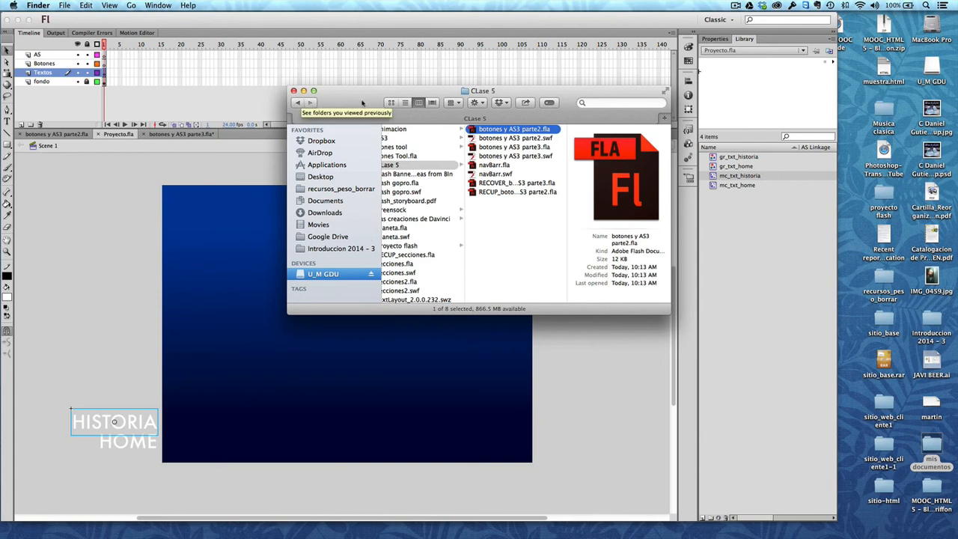
pyautogui.click(293, 91)
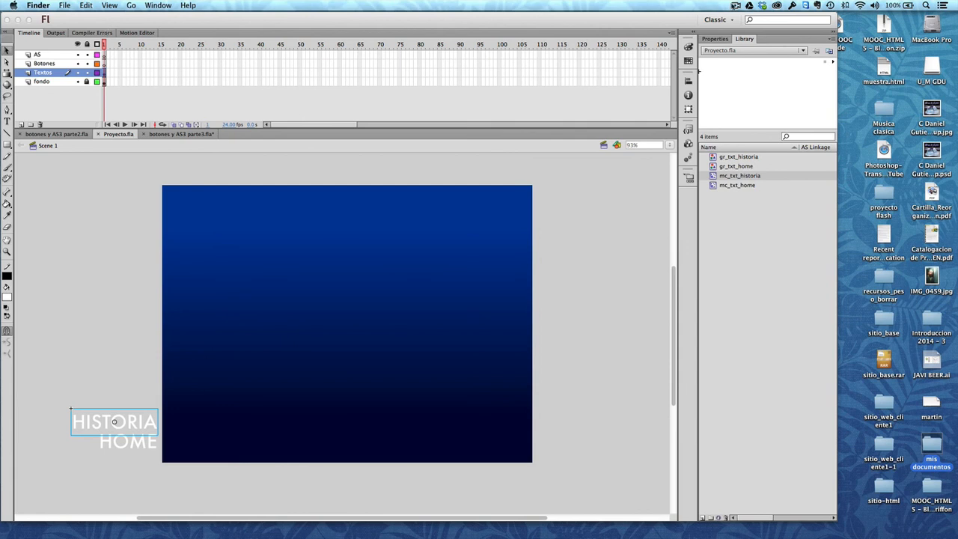
pyautogui.click(736, 6)
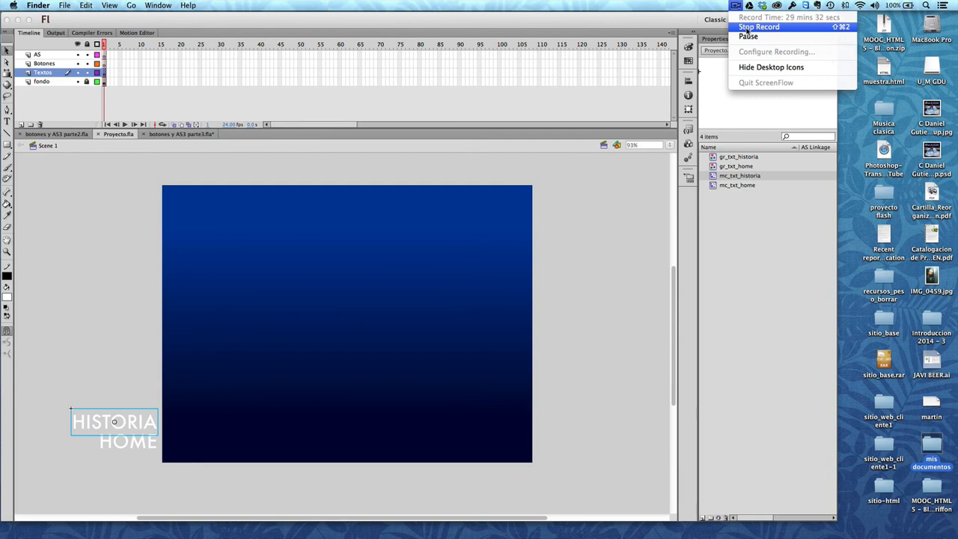